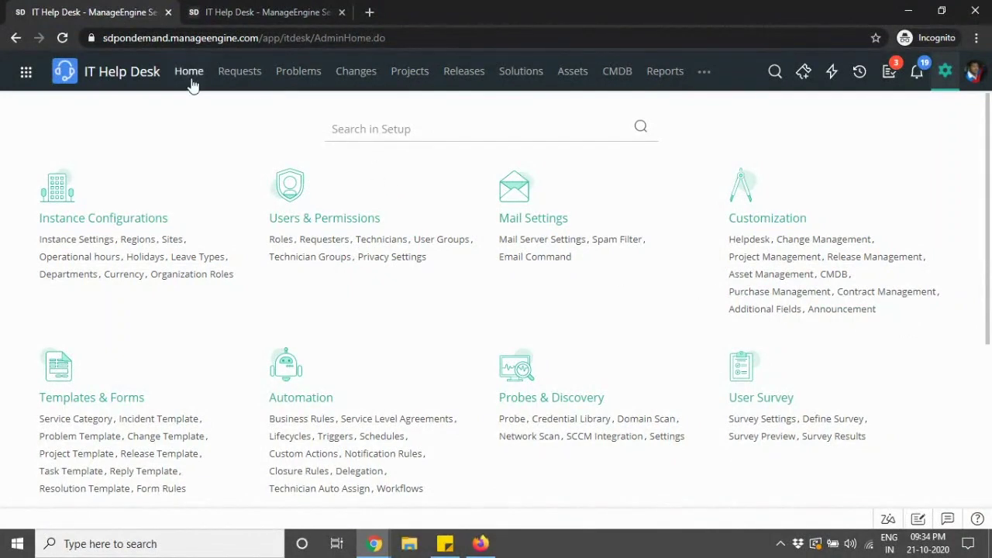
- Compare the module navigation of the new IT Help Desk interface with the old interface open in Firefox
left_click(704, 71)
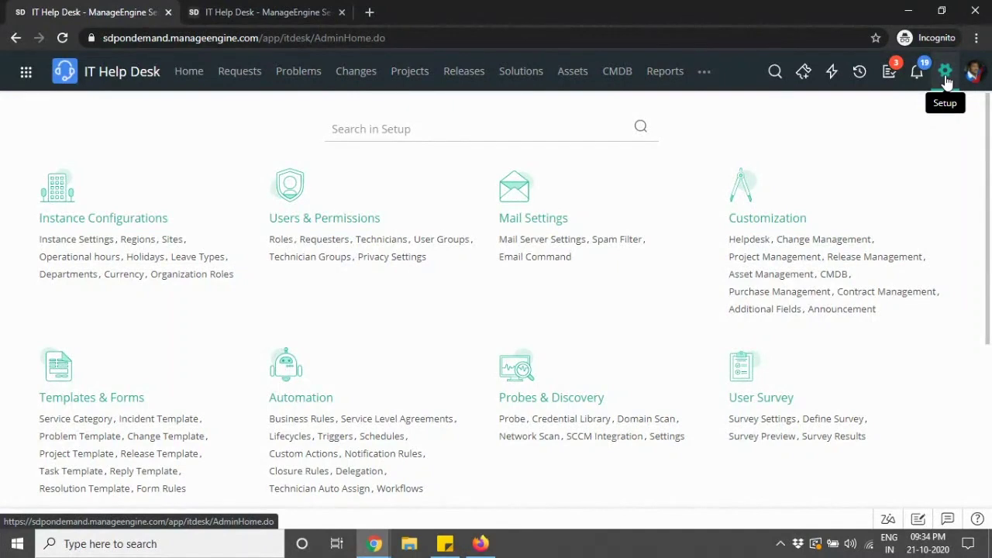
key("alt+Tab")
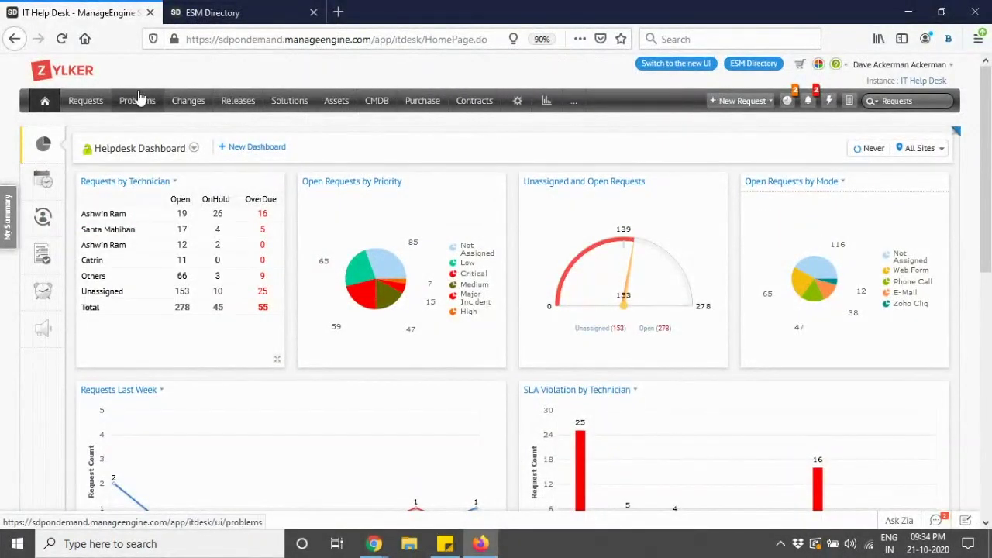
key("alt+Tab")
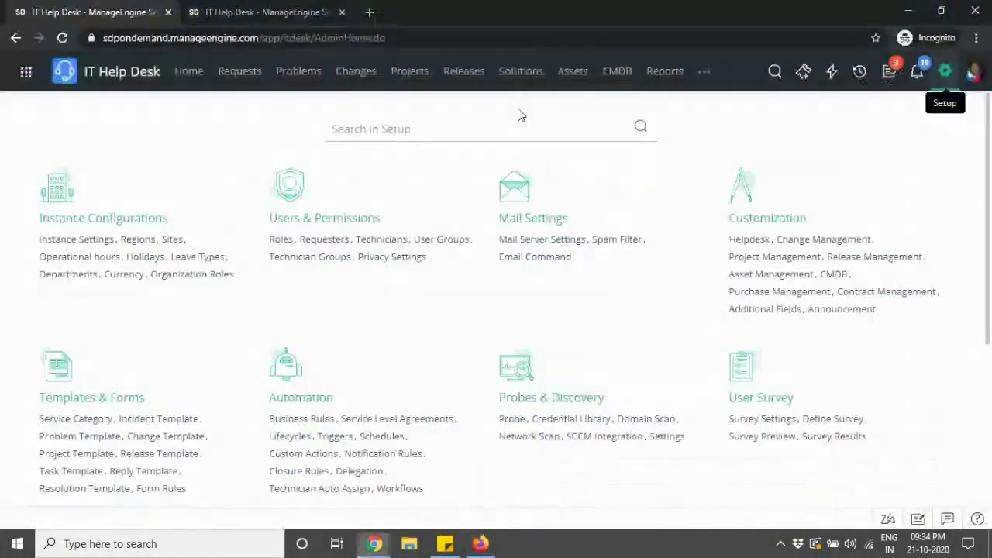
- Preview the Polar white navigation background in the profile's layout personalization, and restore Charcoal black
left_click(976, 75)
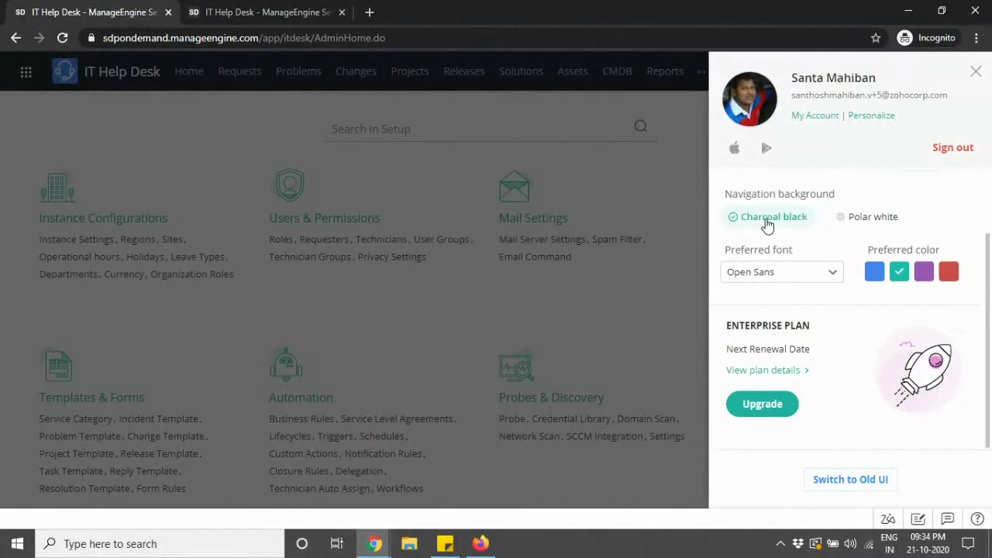
left_click(867, 221)
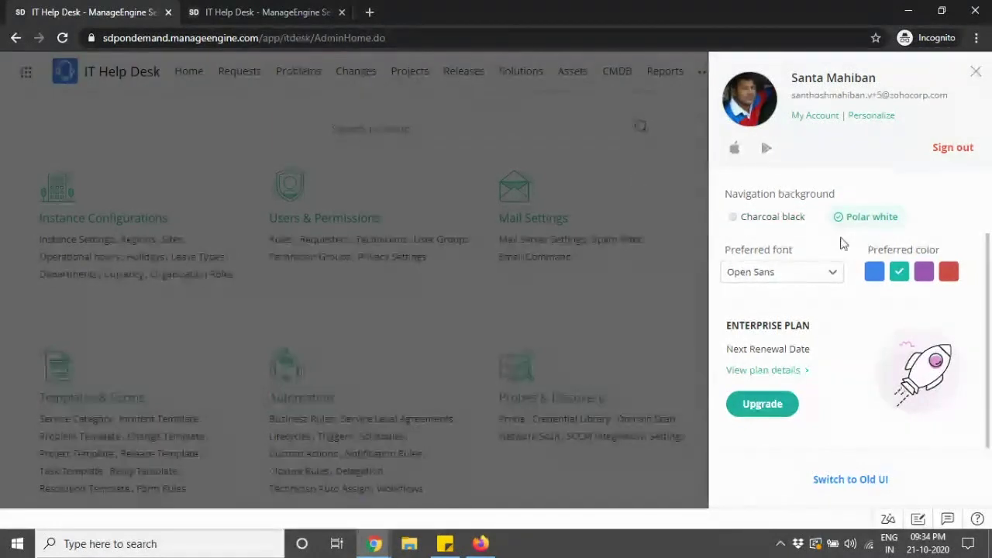
left_click(756, 225)
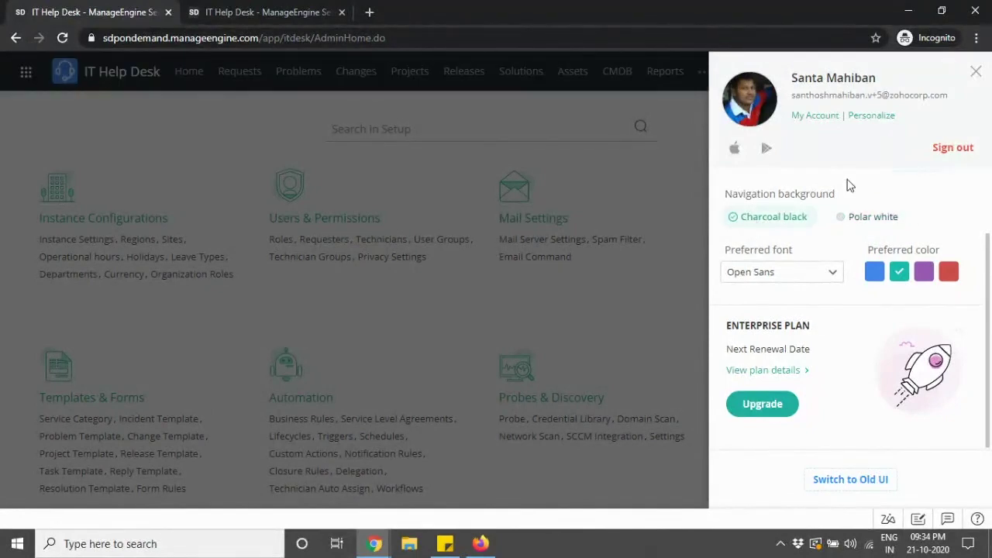
scroll(853, 201, "up", 2)
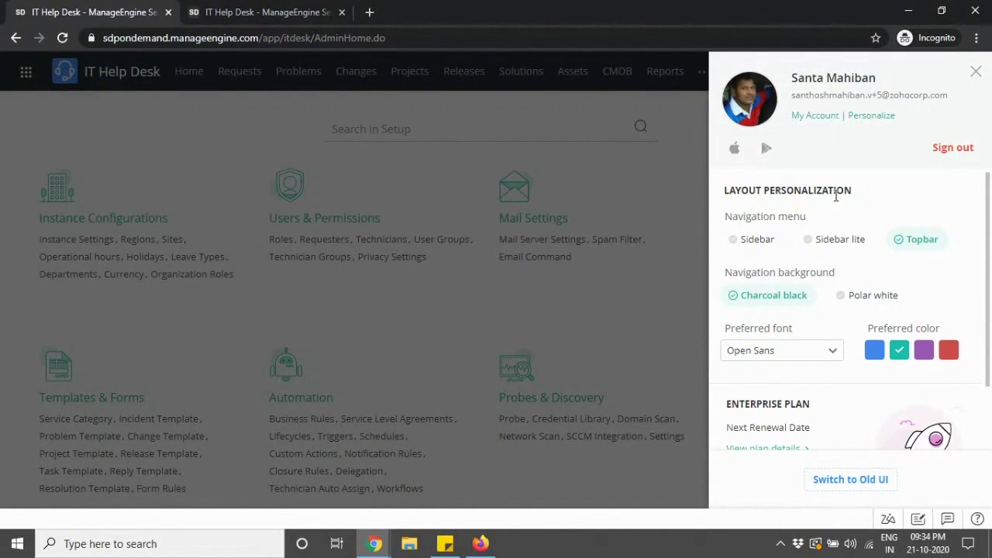
- After another look at the old interface in Firefox, preview the Sidebar navigation layout and set the navigation to Sidebar lite
key("alt+Tab")
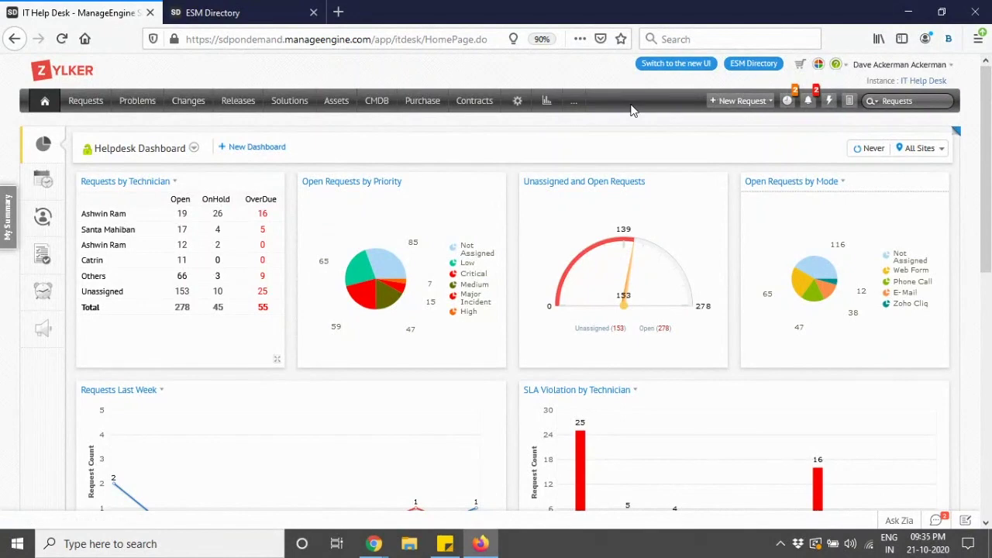
key("alt+Tab")
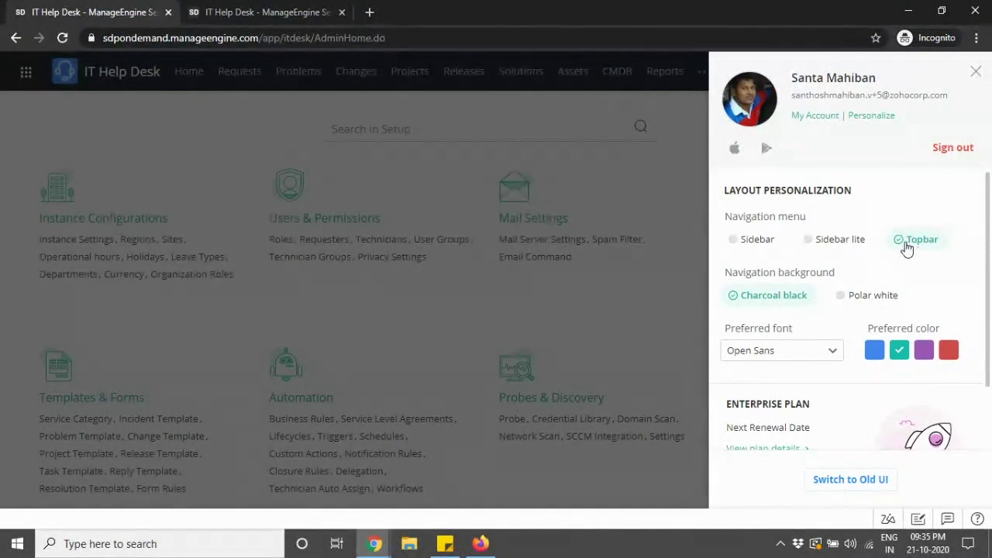
left_click(747, 249)
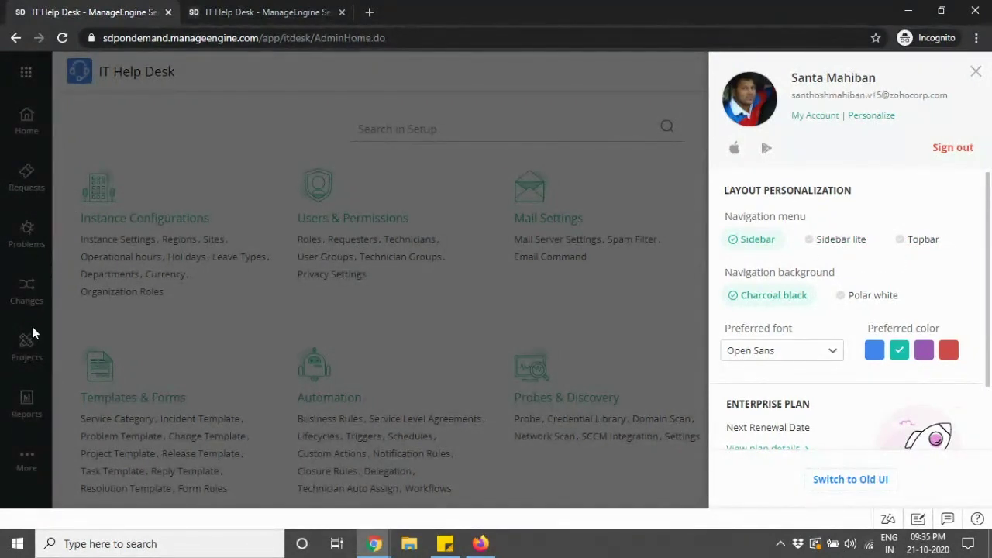
left_click(828, 243)
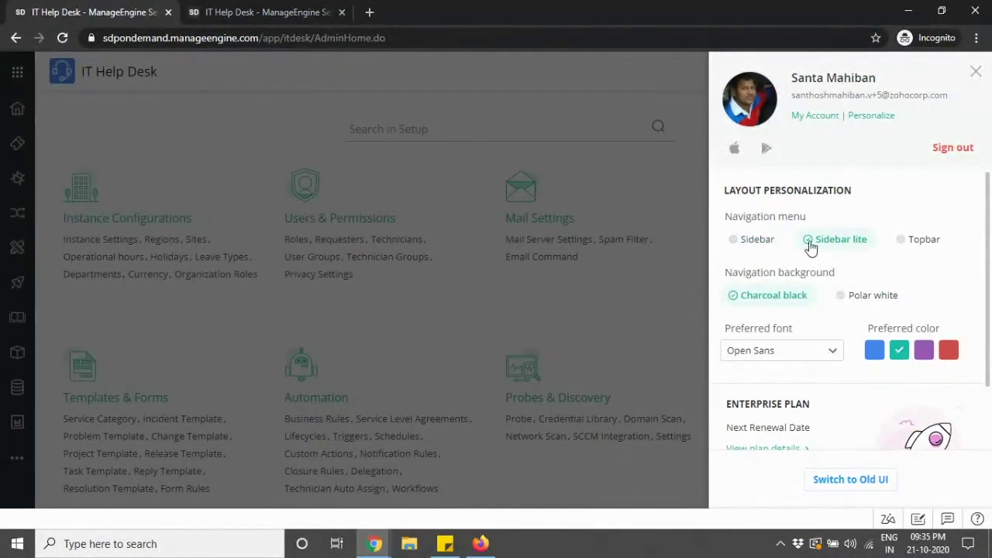
left_click(96, 118)
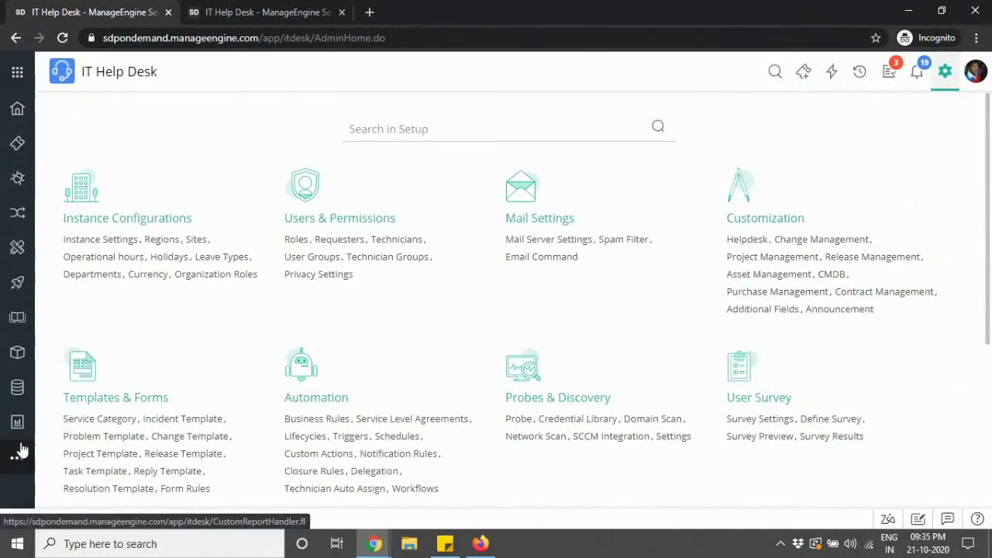
- Examine the packs included in the Enterprise plan from the profile's plan details
left_click(977, 74)
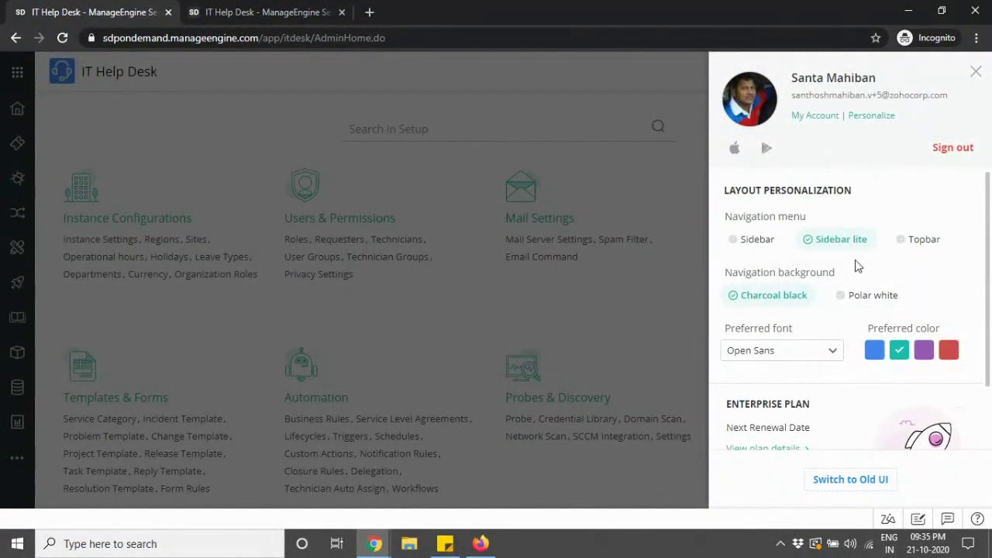
scroll(857, 266, "down", 1)
left_click(802, 371)
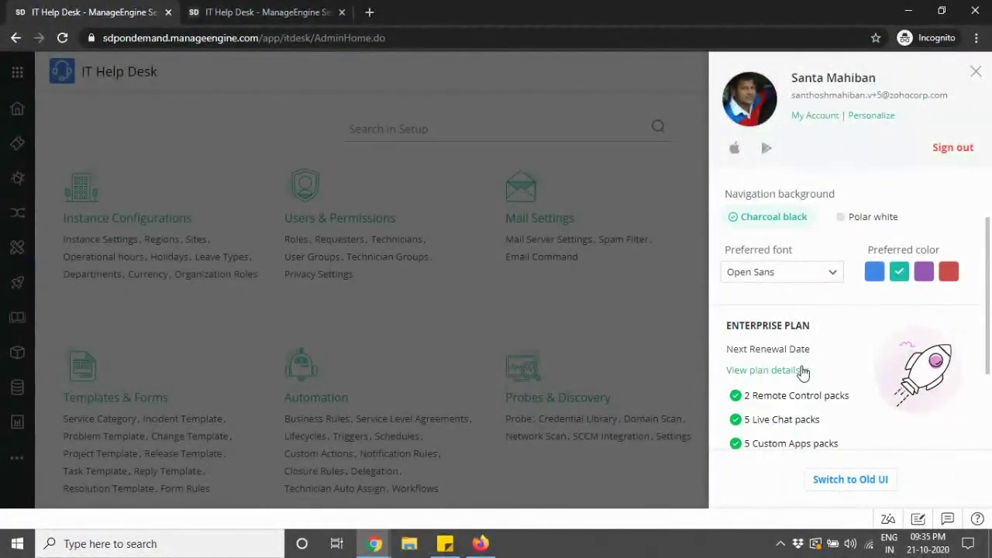
scroll(803, 372, "down", 1)
scroll(832, 293, "down", 1)
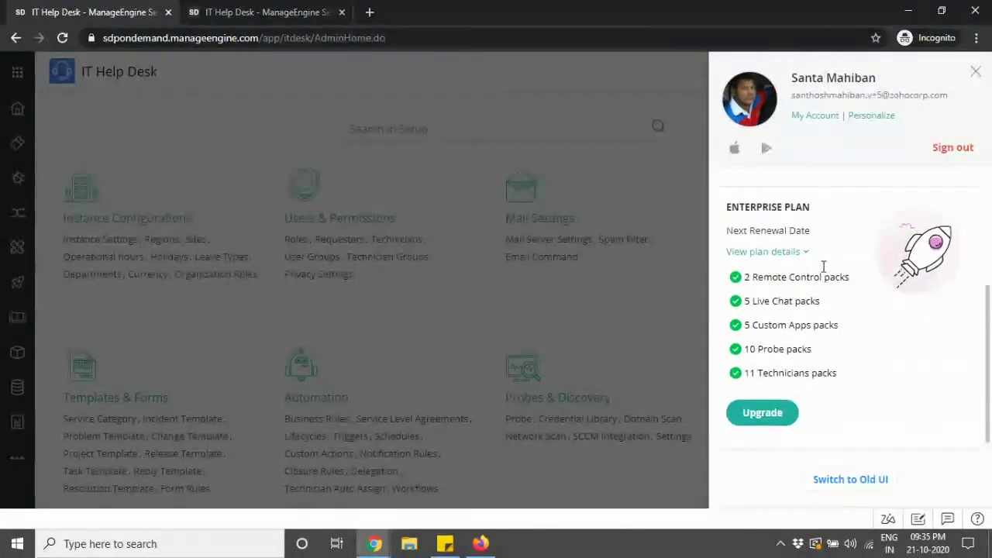
scroll(824, 266, "up", 3)
left_click(976, 74)
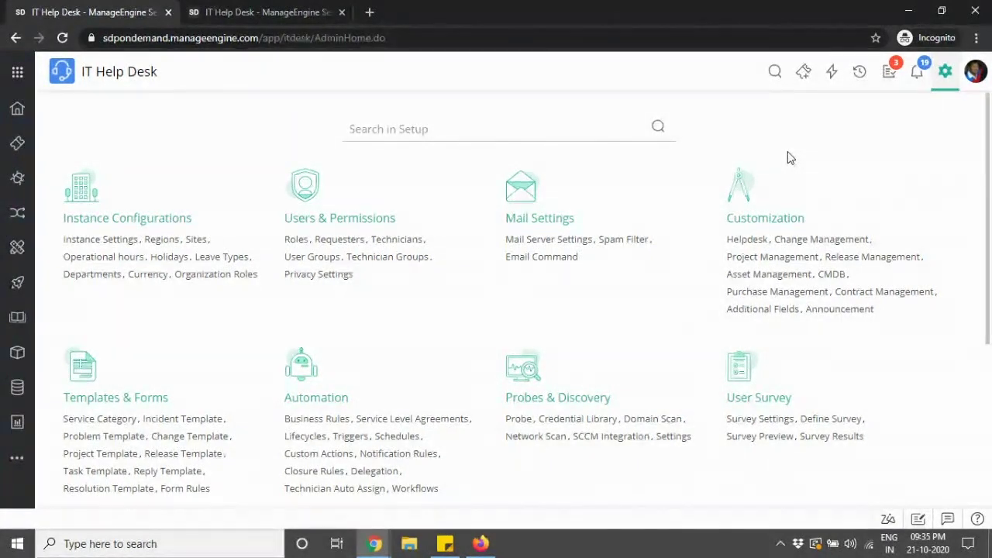
- Recheck the personal layout options and open Theme Settings under General Settings in Setup
left_click(978, 79)
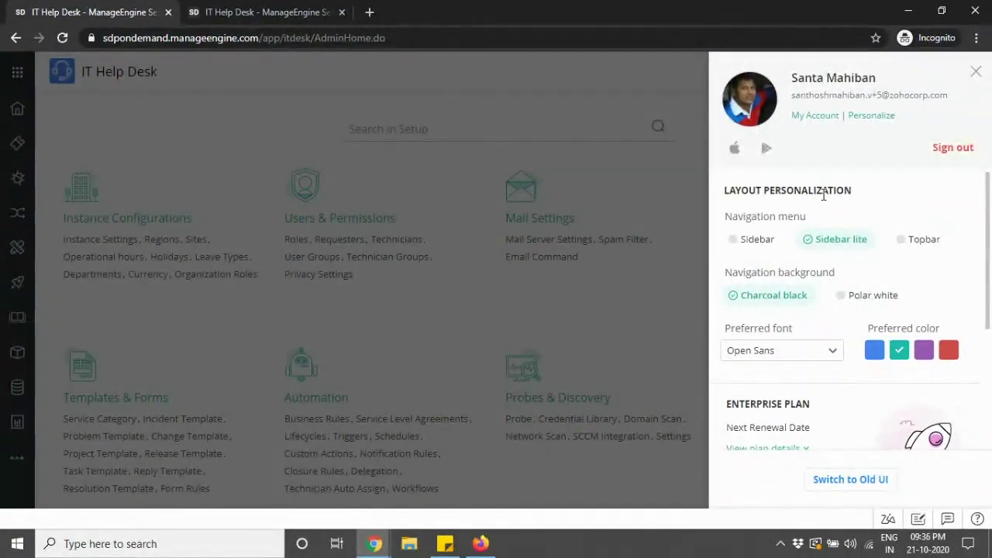
left_click(976, 70)
scroll(442, 341, "down", 3)
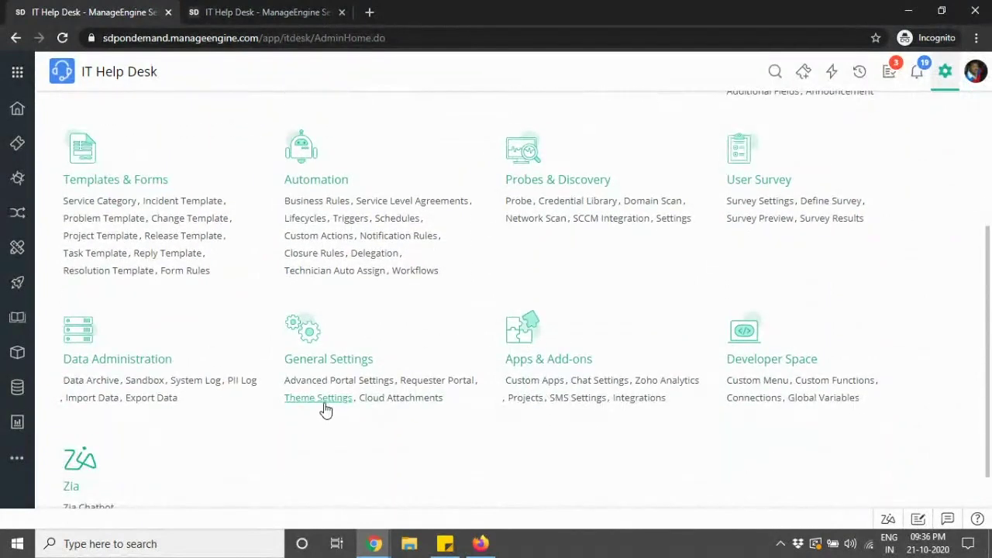
left_click(328, 399)
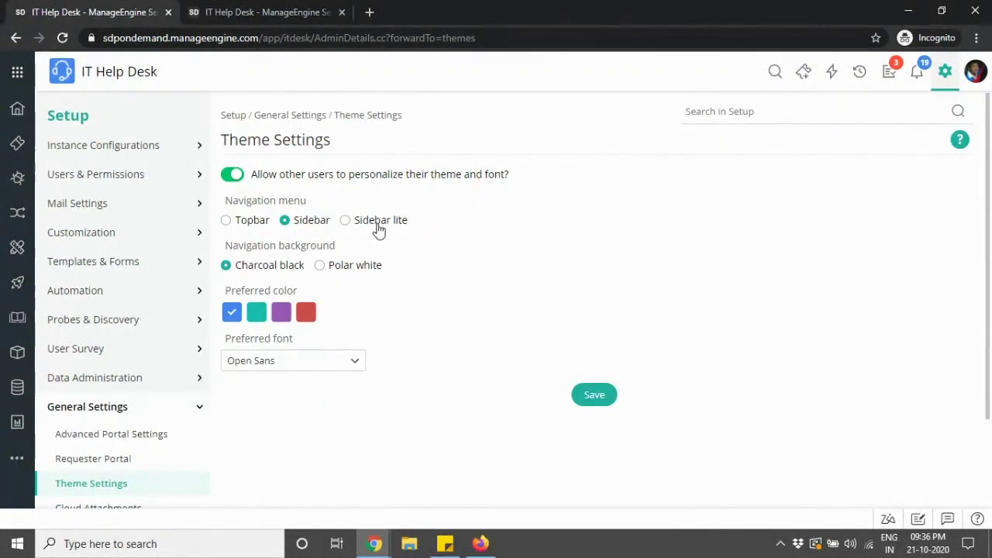
- Preview Topbar navigation and the purple and red colors, and set the theme to Sidebar lite with blue as preferred color
left_click(257, 225)
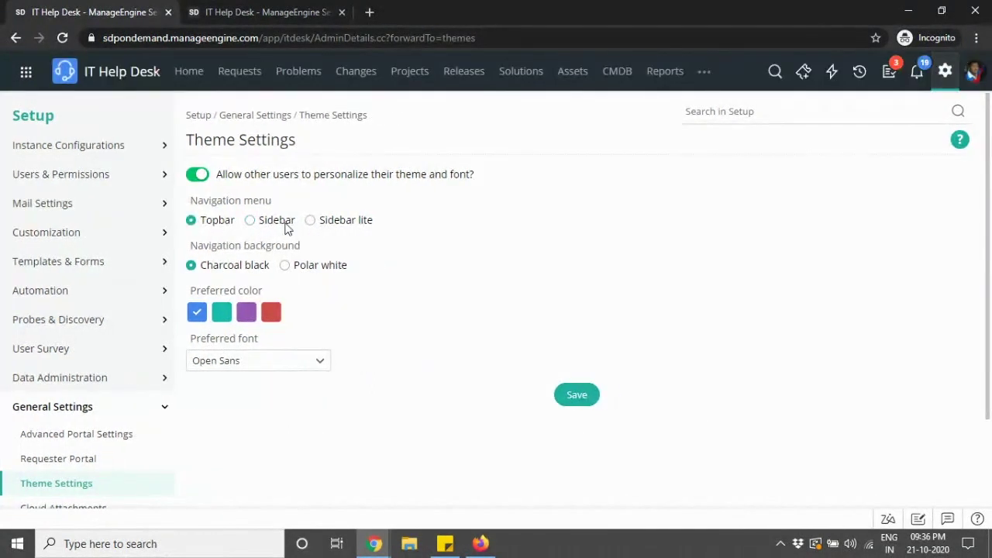
left_click(384, 225)
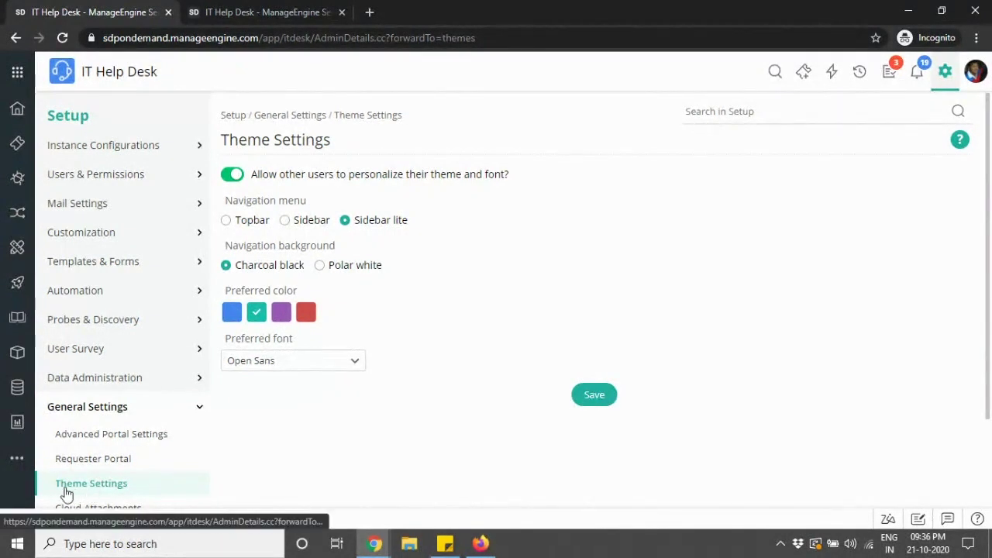
left_click(280, 316)
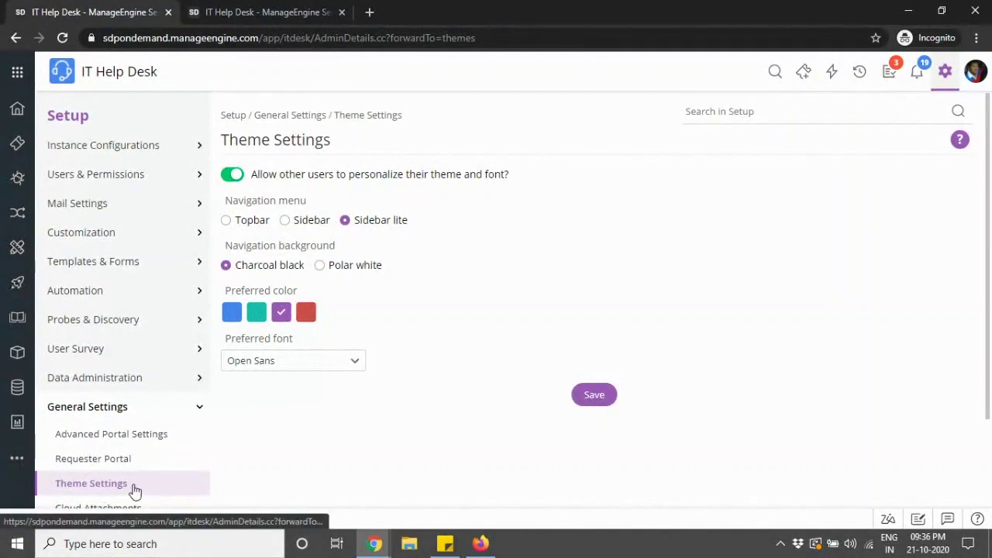
left_click(307, 312)
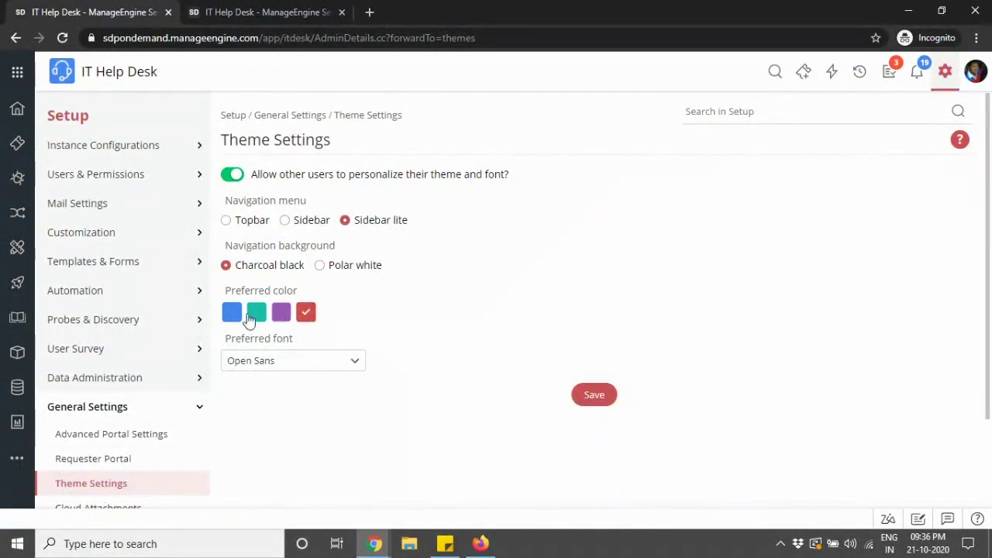
left_click(240, 315)
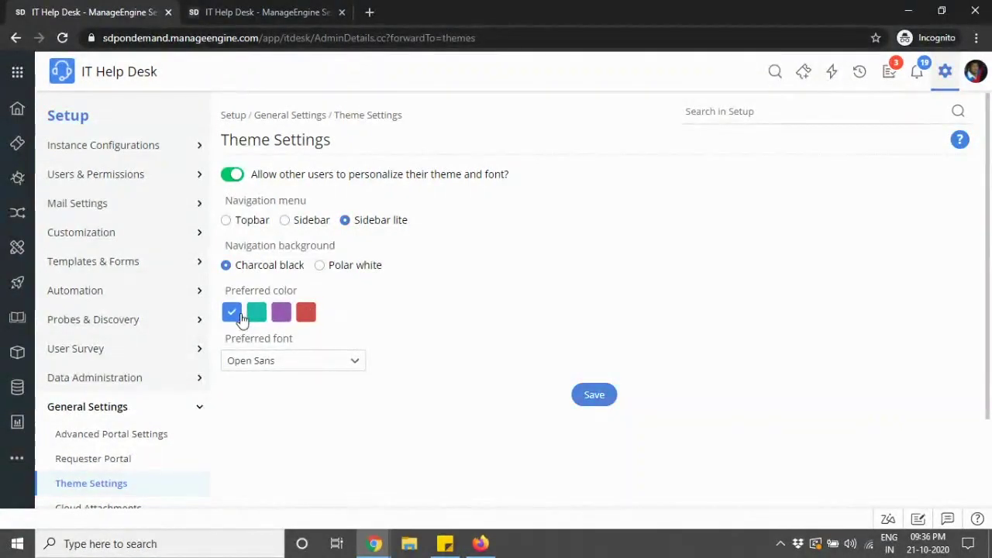
- Check the color choices in the profile's layout personalization and review the fonts available in Theme Settings
left_click(969, 77)
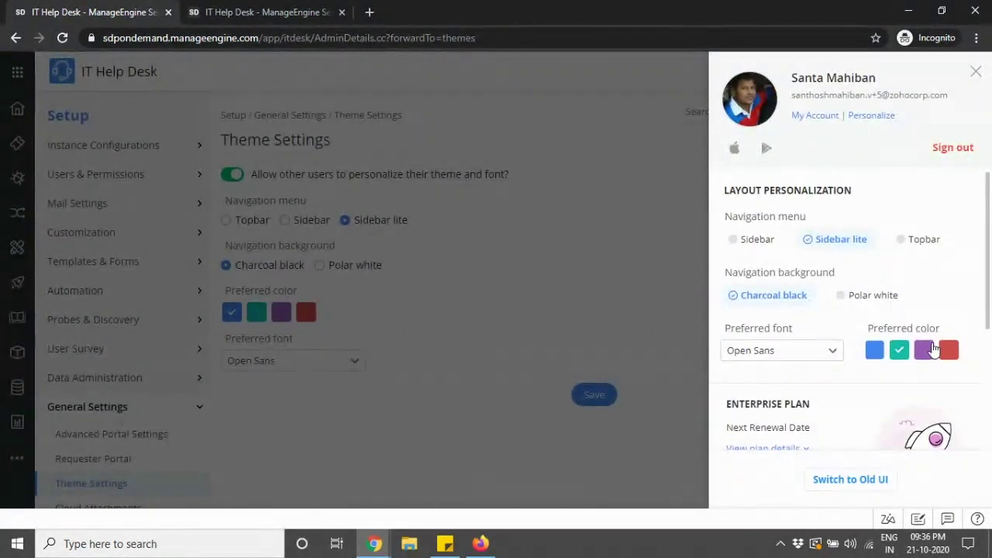
left_click(423, 323)
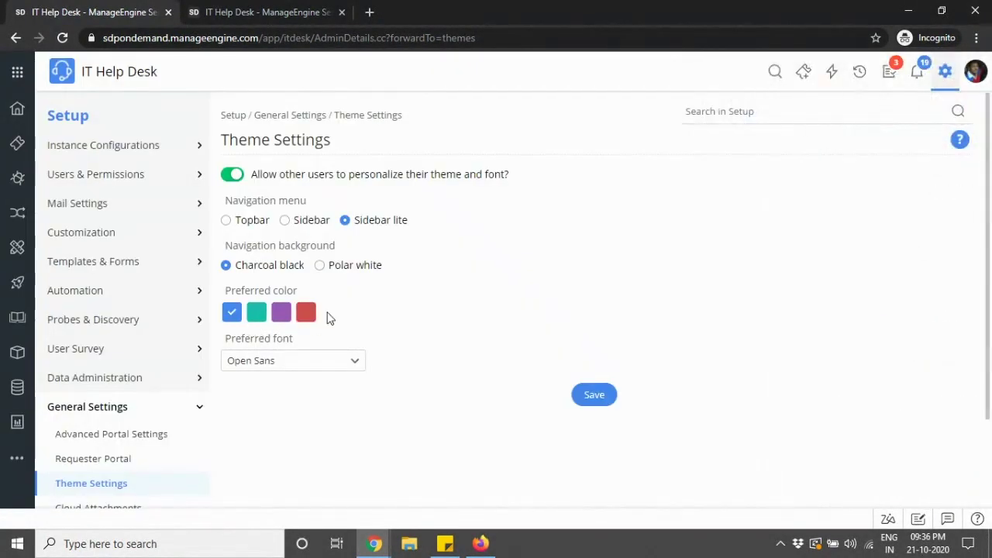
left_click(341, 365)
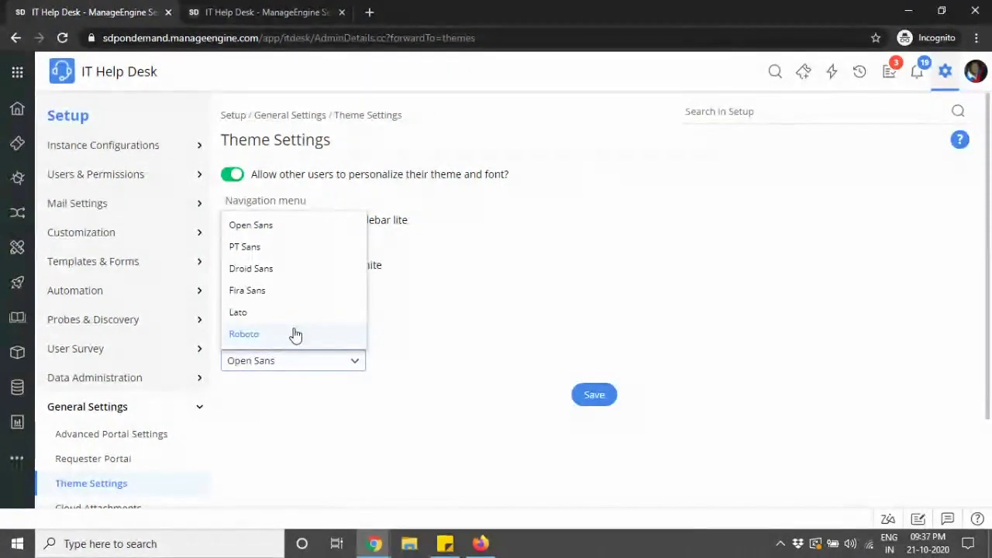
left_click(552, 309)
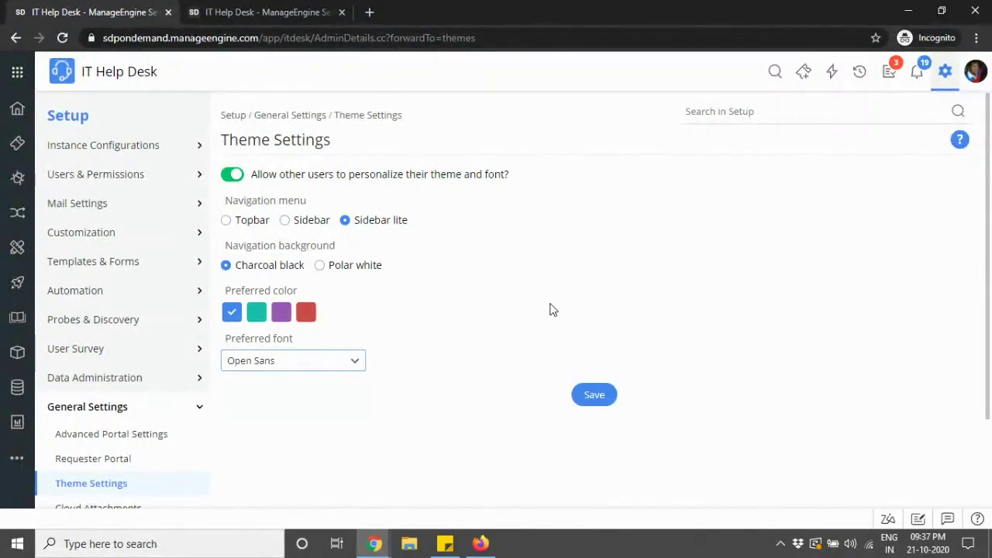
- Compare where the service desk instances are listed in the old interface in Firefox and in the new interface
key("alt+Tab")
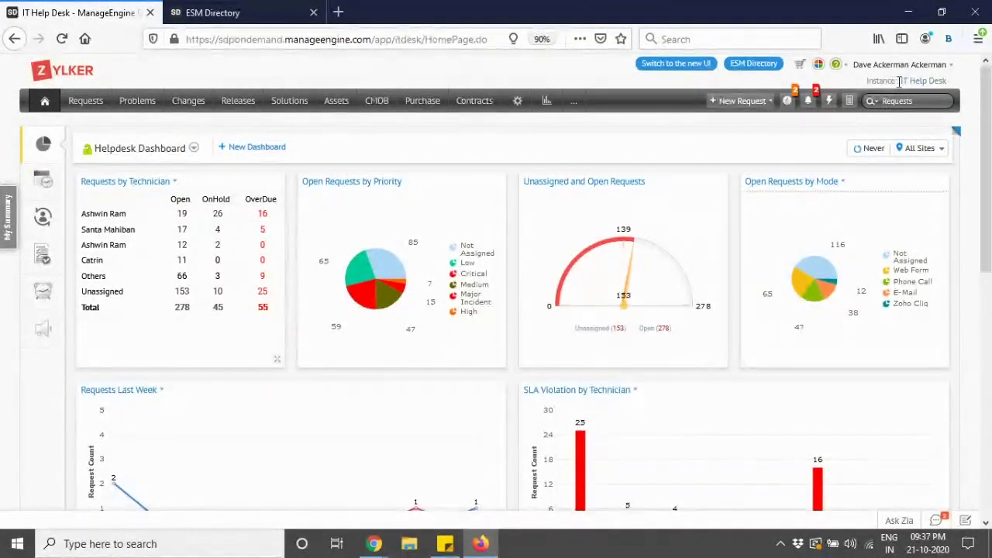
left_click(948, 68)
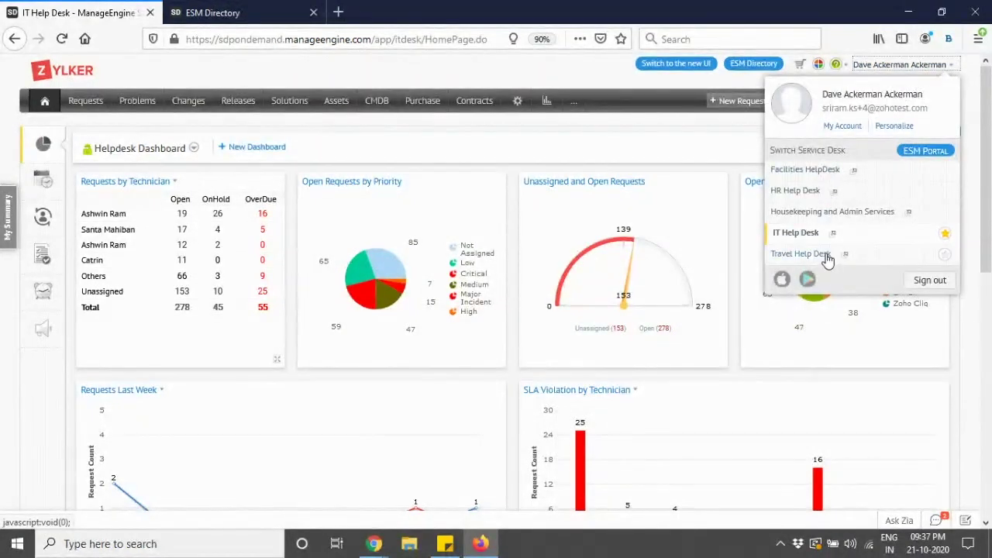
key("alt+Tab")
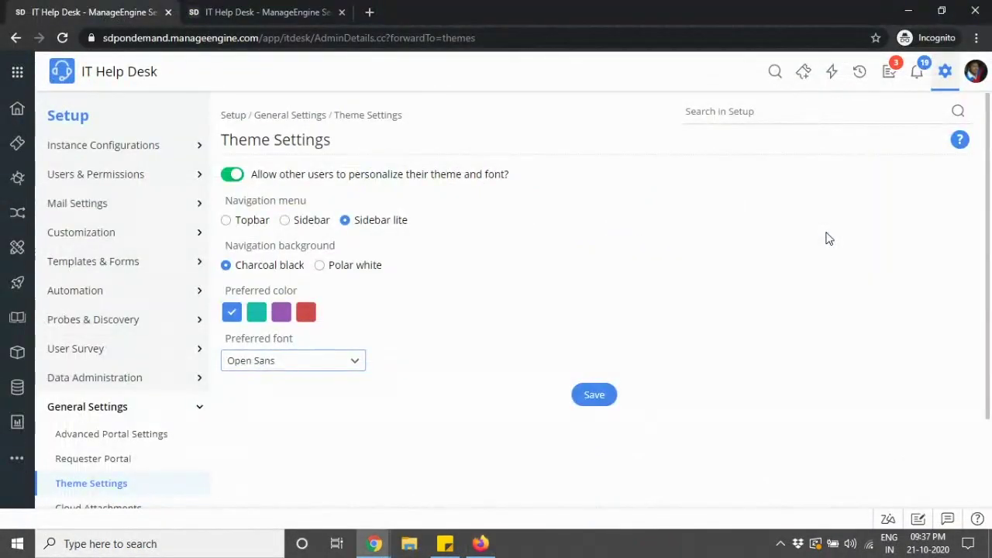
left_click(18, 75)
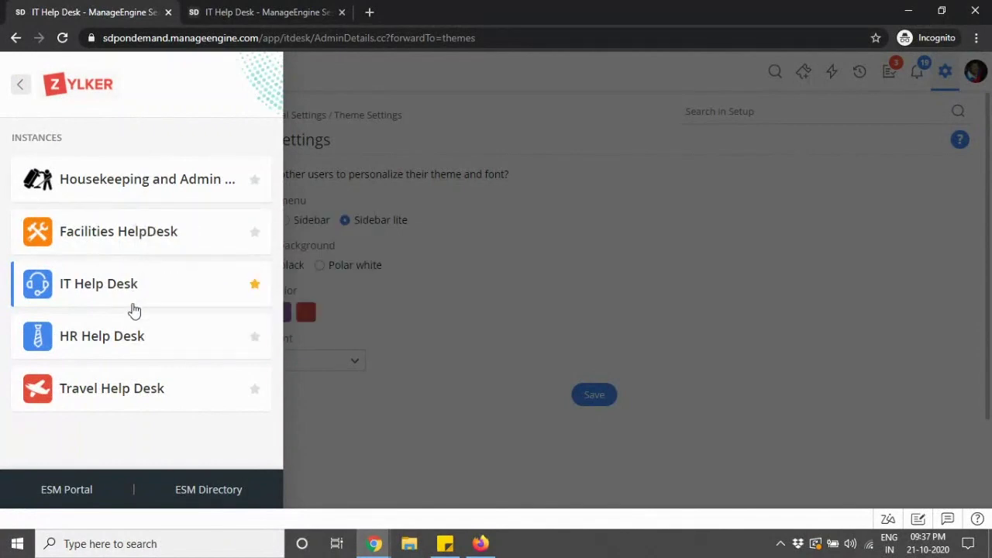
mouse_move(126, 383)
mouse_move(146, 194)
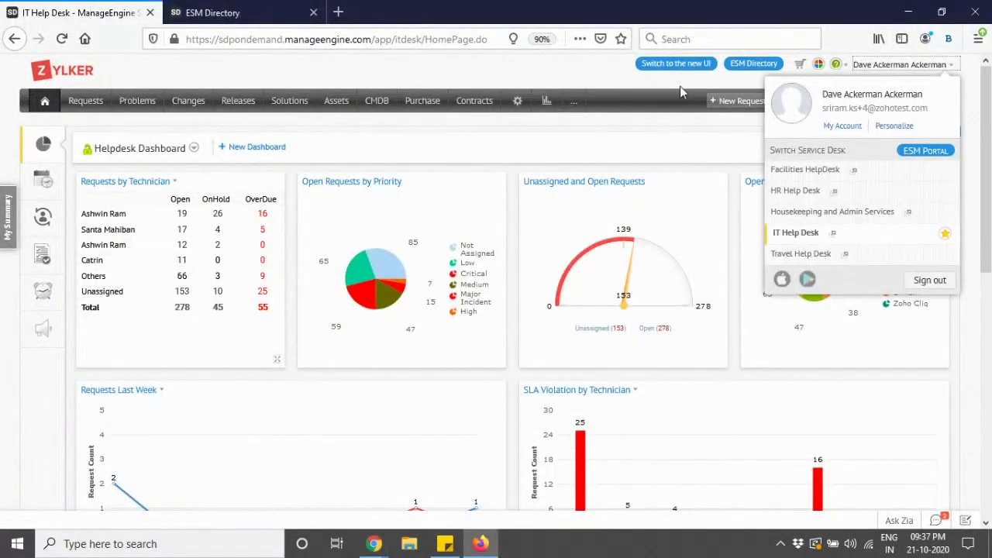
- Return to the old interface in Firefox, dismiss the account details and open the ESM Directory
left_click(679, 84)
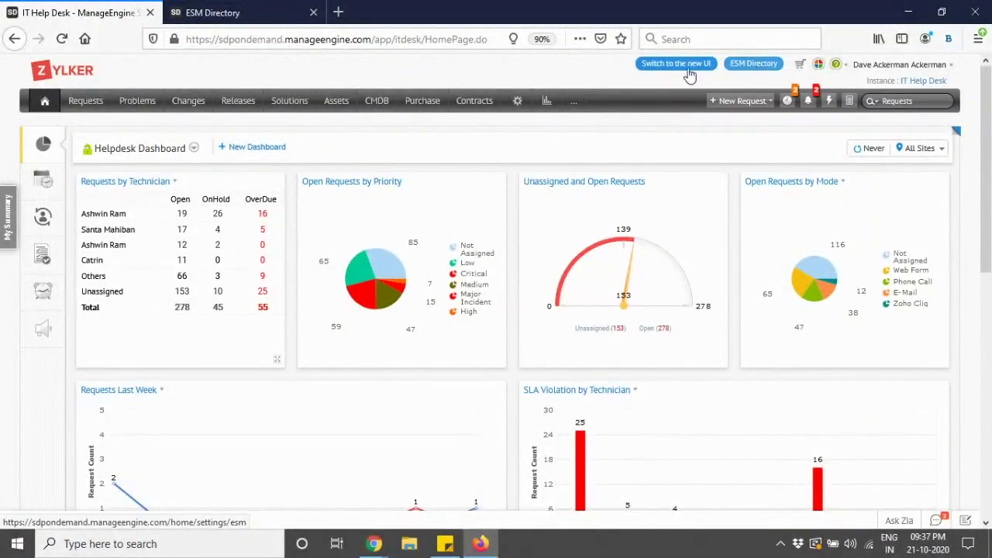
left_click(753, 64)
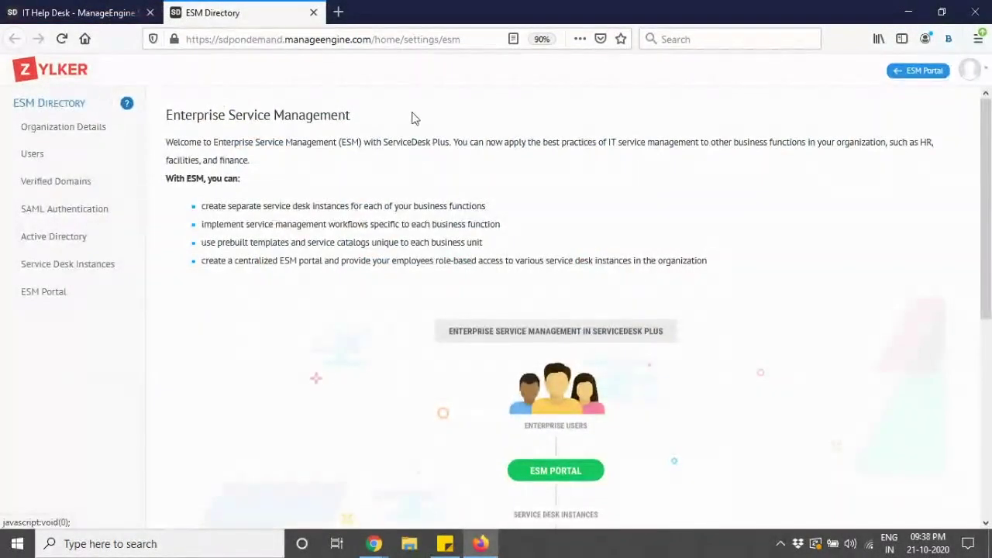
- Review the Organization Details in the ESM Directory down to the company logo
left_click(47, 132)
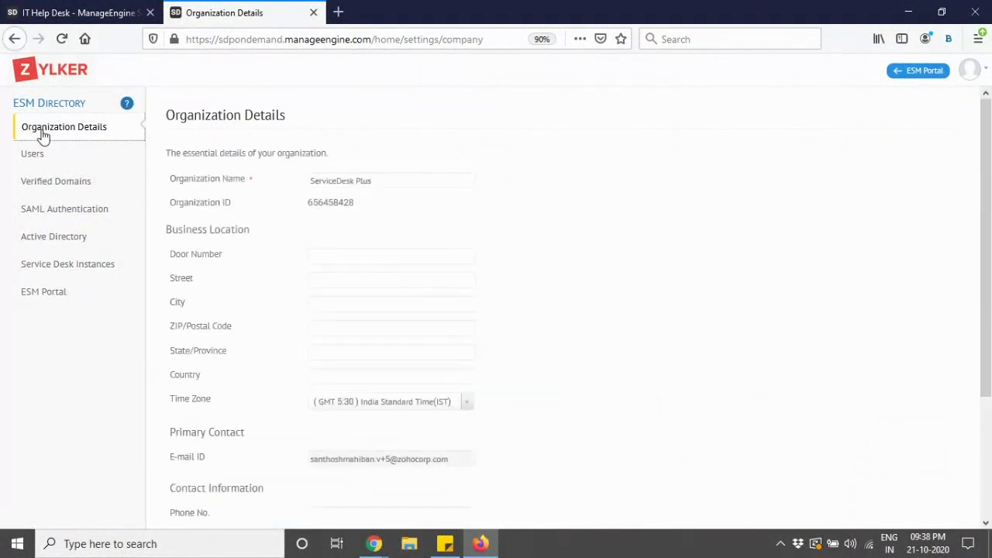
scroll(407, 237, "down", 5)
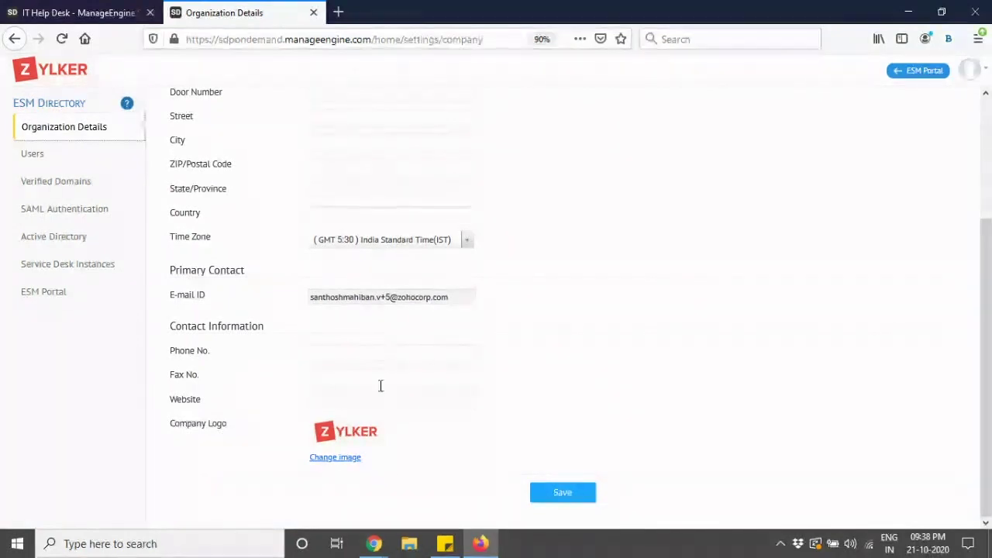
- Open the IT Help Desk service desk instance for editing, inspect its logo upload dialog and cancel the upload
left_click(55, 267)
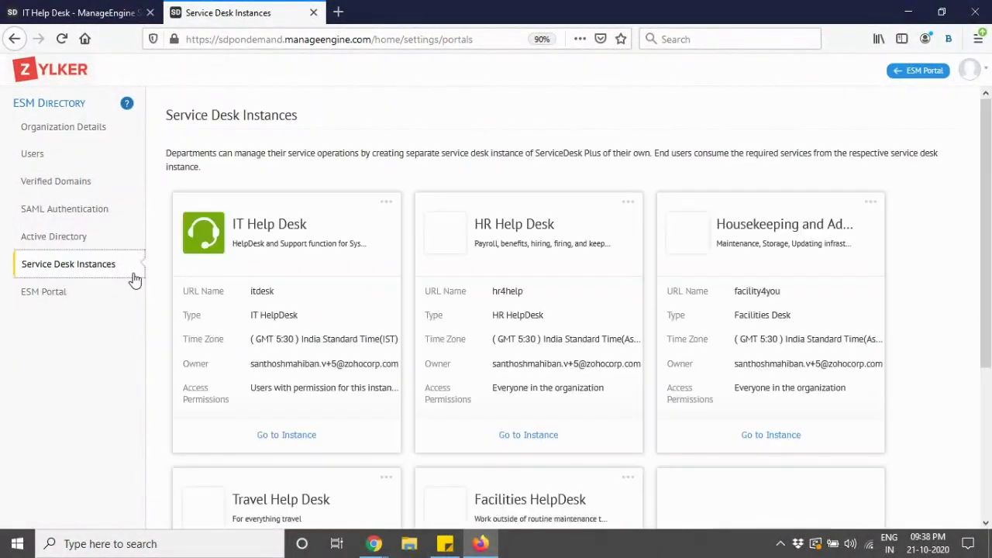
left_click(385, 206)
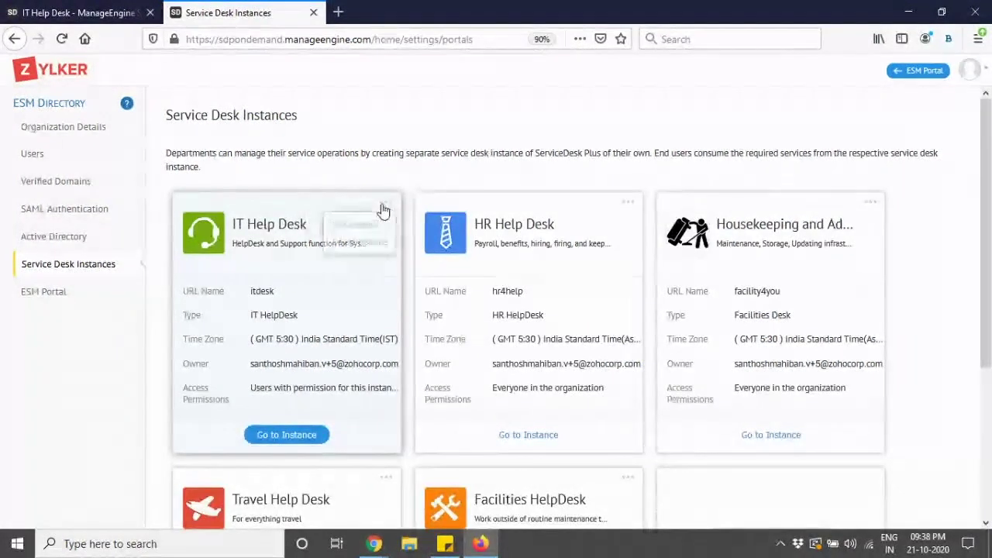
left_click(373, 225)
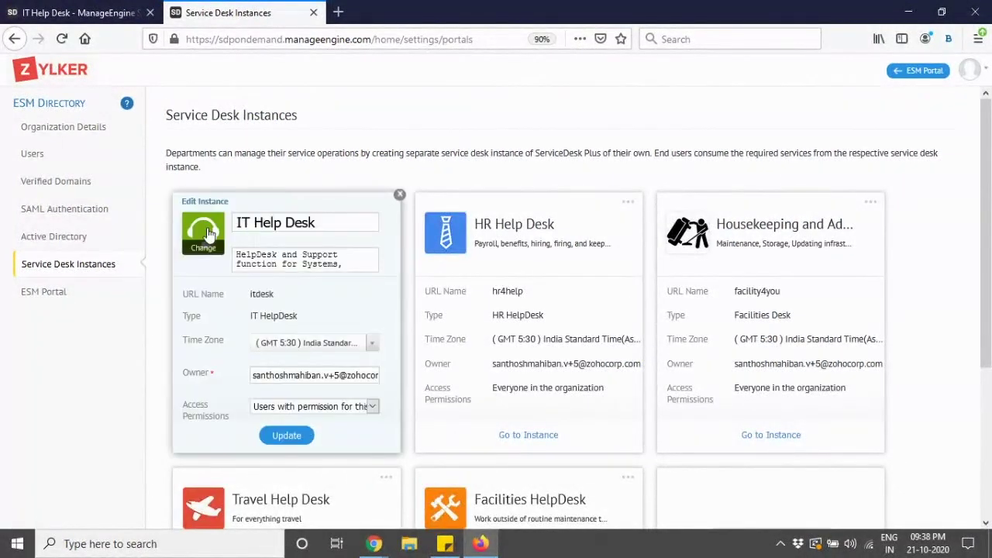
left_click(204, 246)
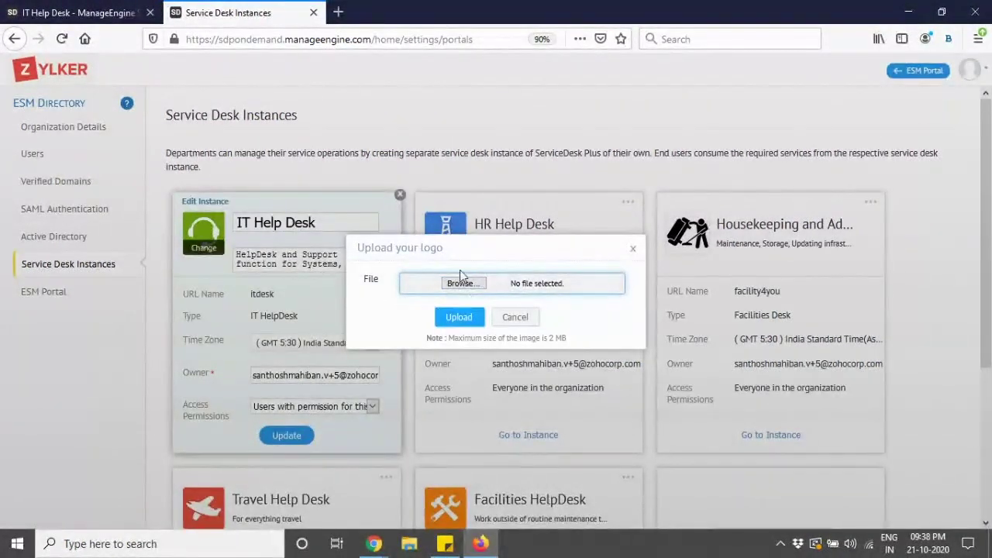
left_click(515, 317)
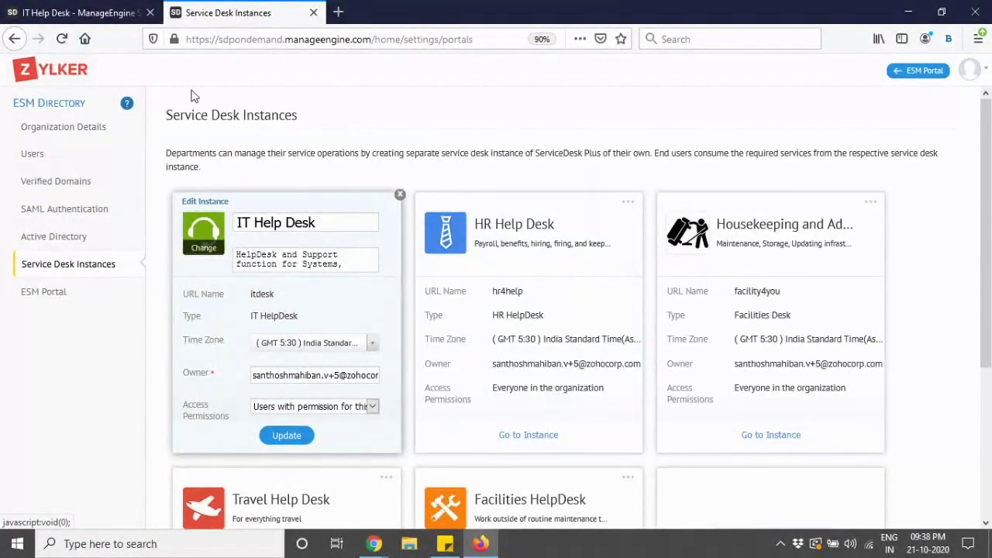
- Compare where the company logo appears in Organization Details, the old home page and the new interface in Chrome, closing its instances list
left_click(68, 128)
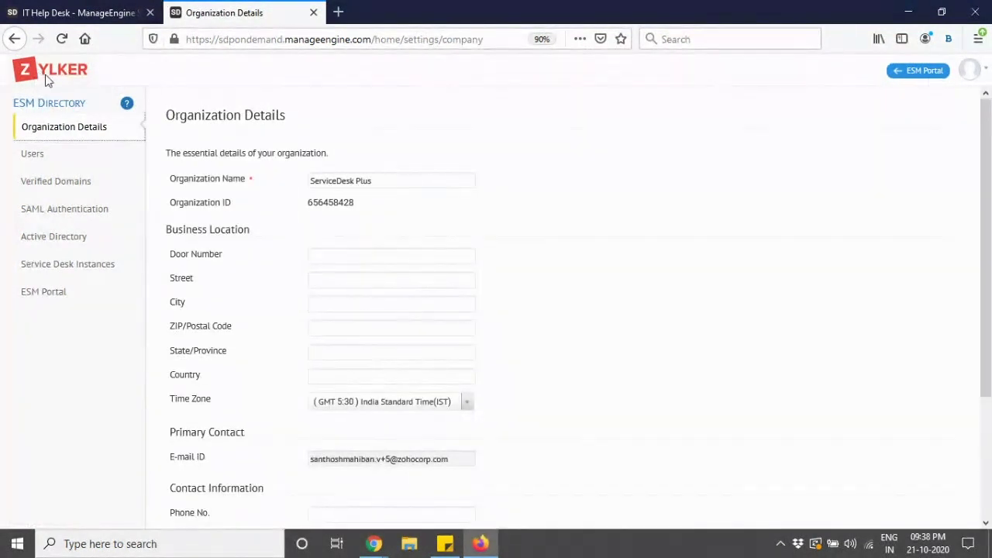
left_click(47, 72)
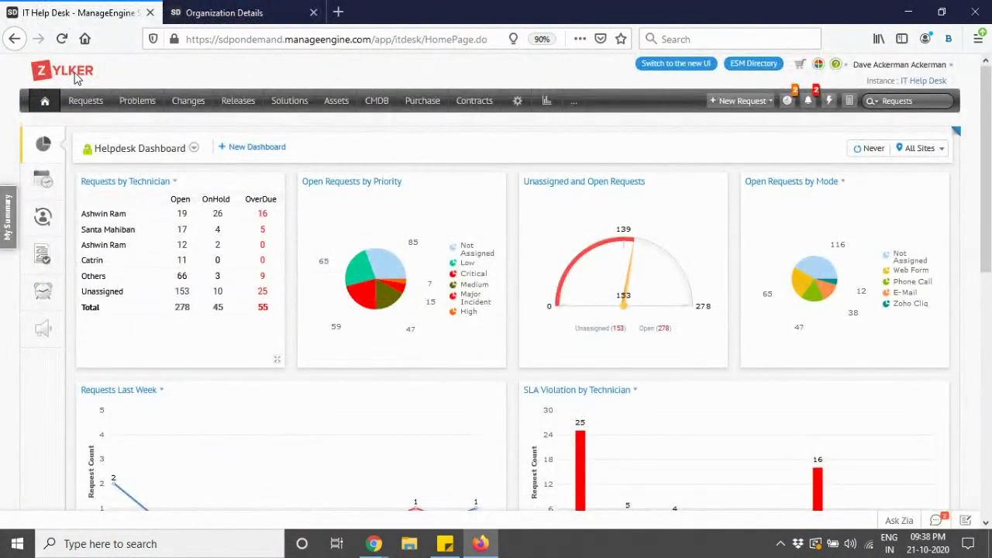
key("alt+Tab")
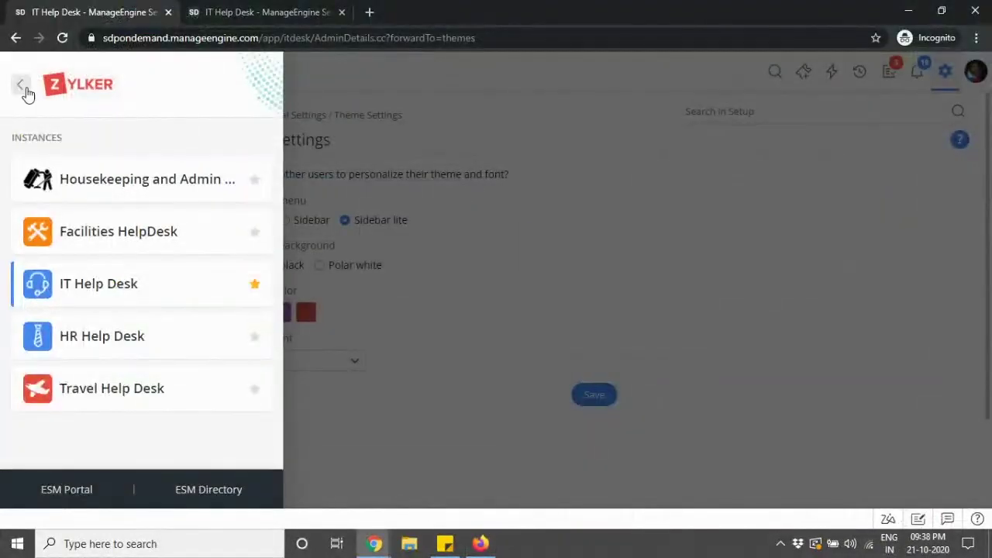
left_click(22, 87)
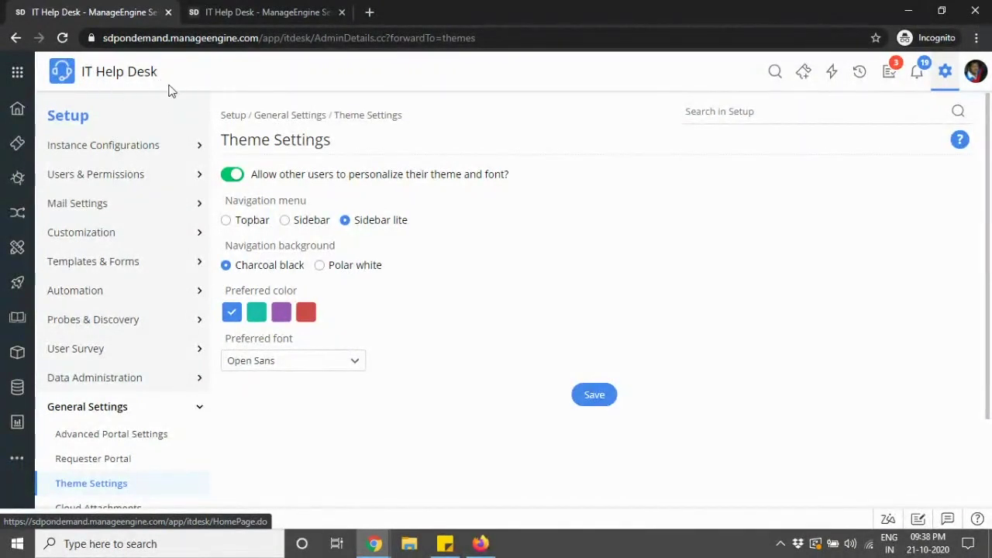
- Compare where the ESM Directory link sits in the new interface's instances list and in the old interface, and close the list
left_click(17, 74)
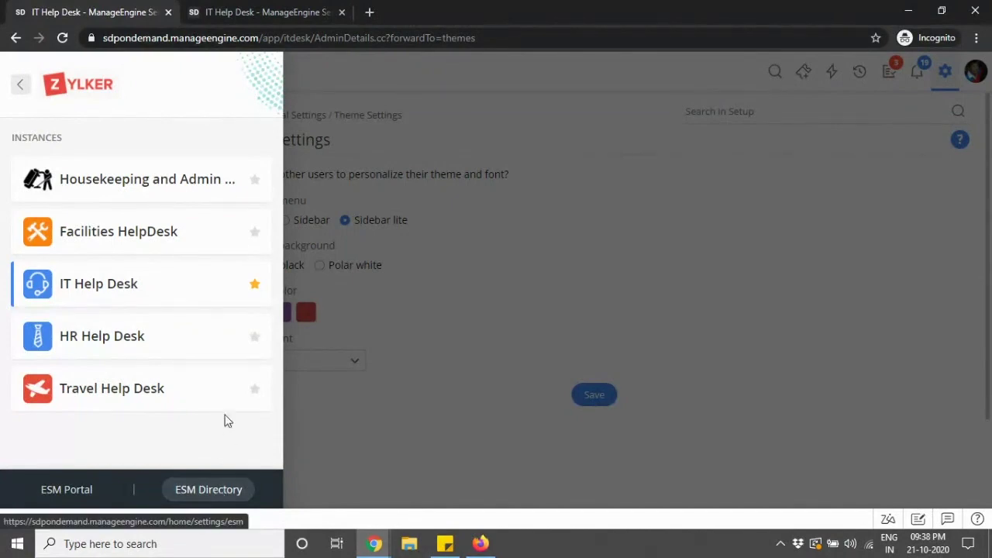
key("alt+Tab")
key("alt+Tab")
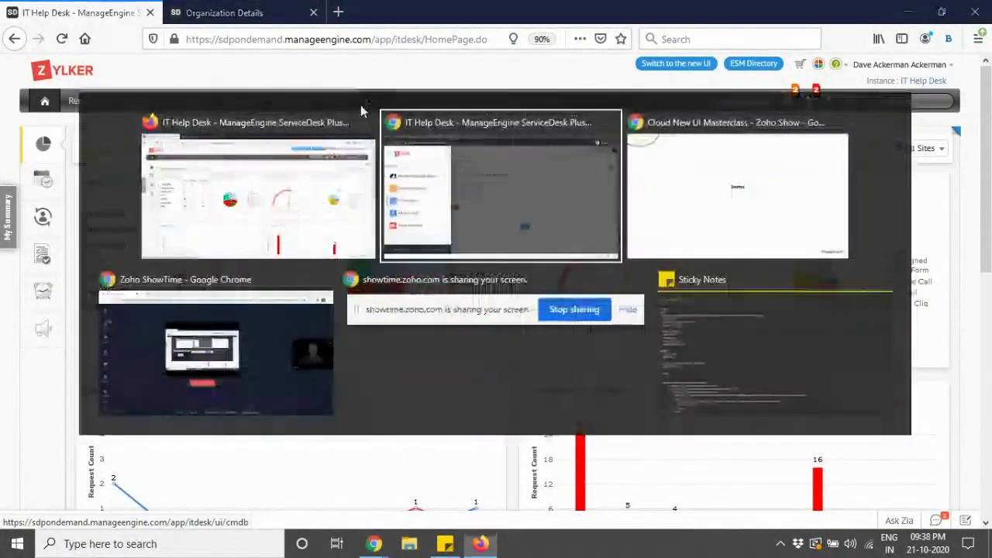
left_click(363, 97)
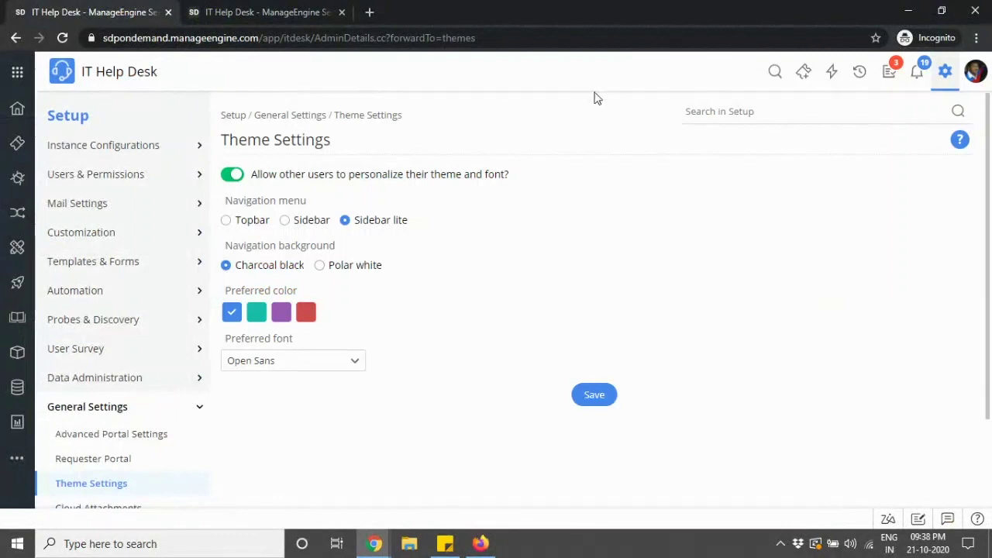
- Visit the Setup page and the home page of the new interface, and compare the home dashboard with the old interface in Firefox
left_click(944, 78)
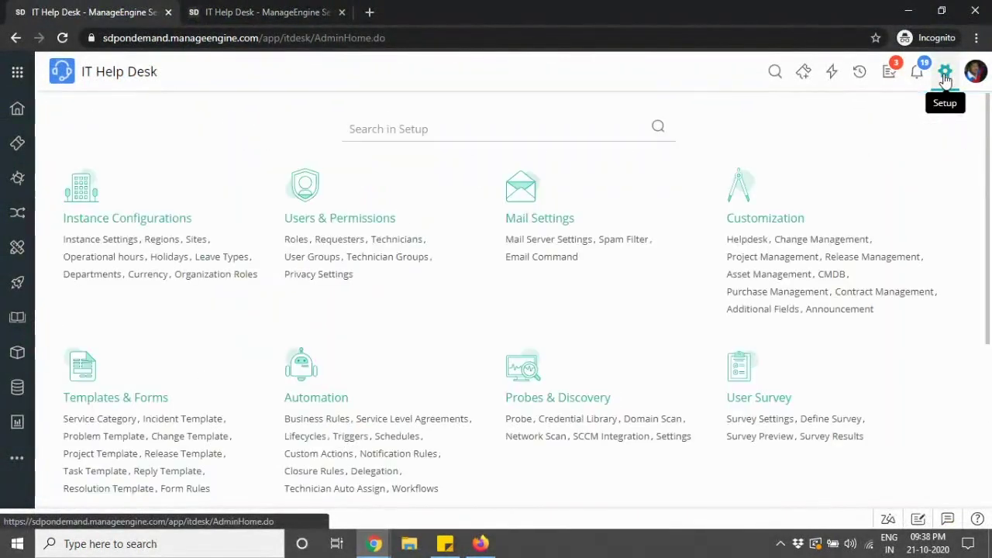
left_click(19, 113)
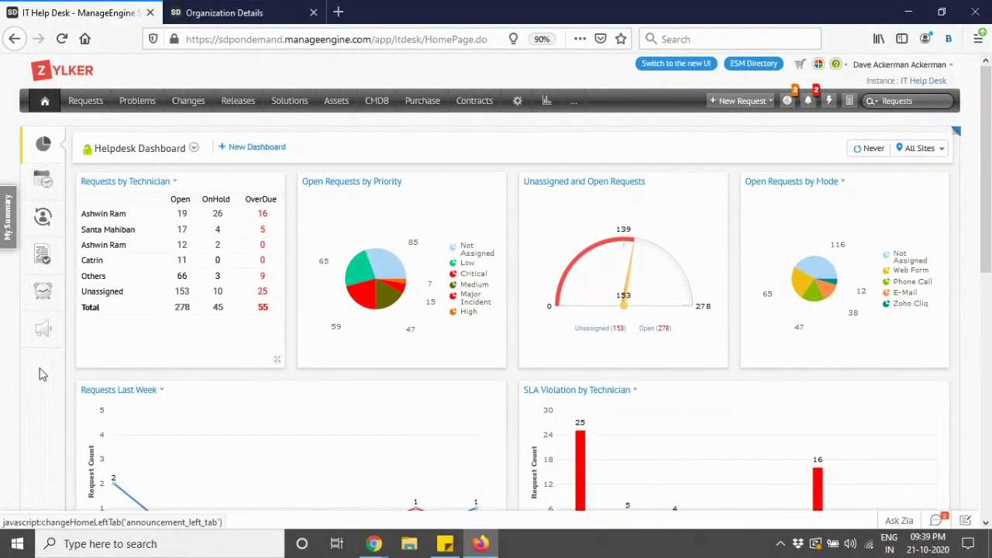
key("alt+Tab")
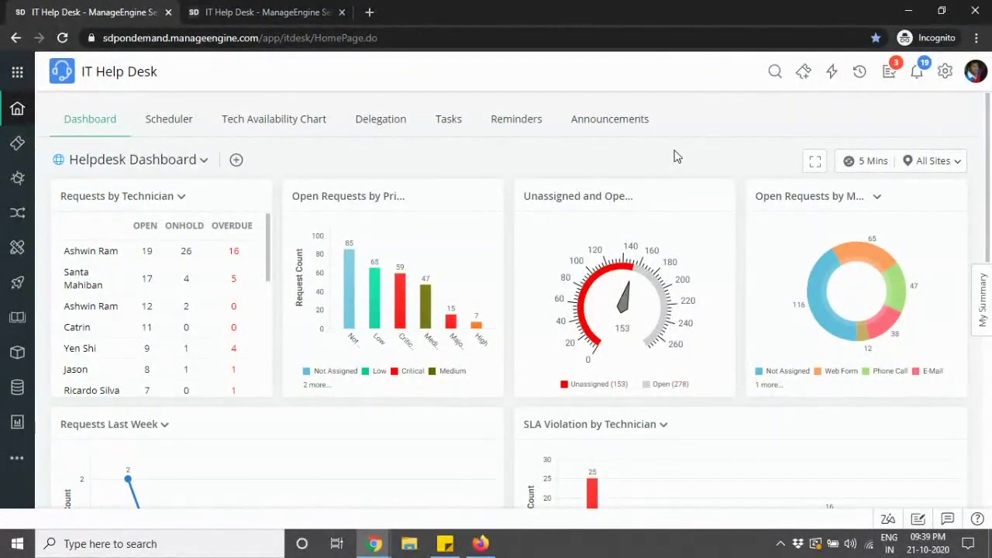
- View the Helpdesk Dashboard in full screen, browse the favorite, canned and personal dashboards, and exit full screen
left_click(815, 162)
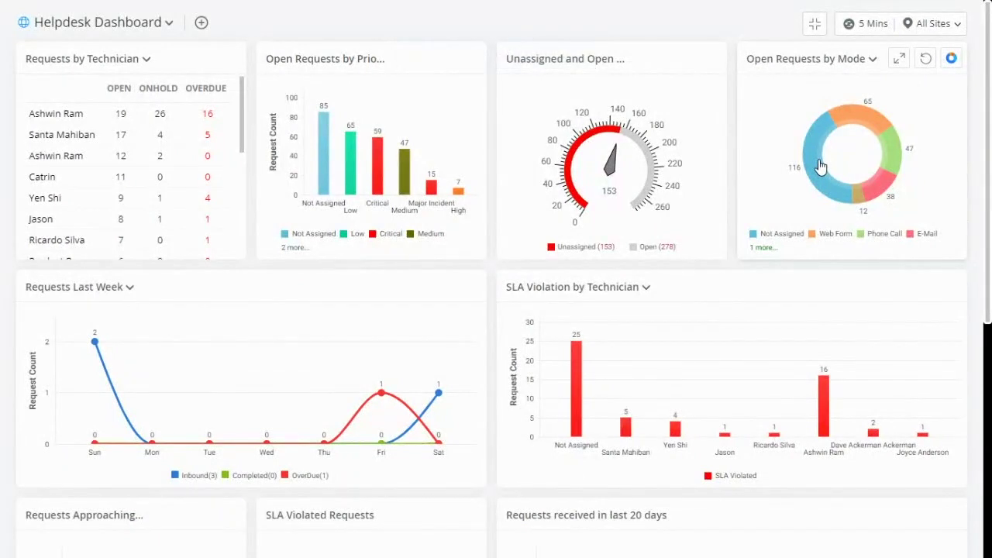
left_click(162, 23)
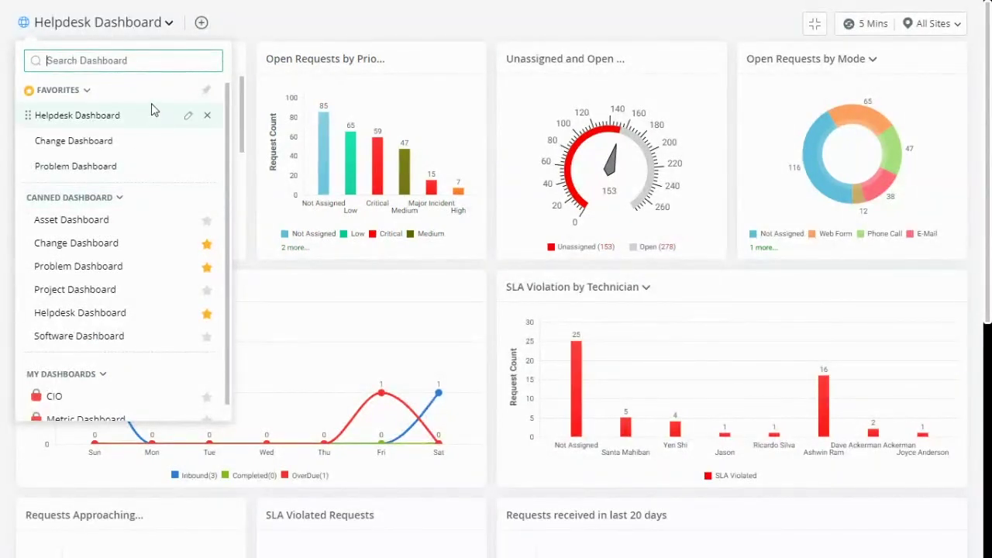
scroll(148, 237, "down", 1)
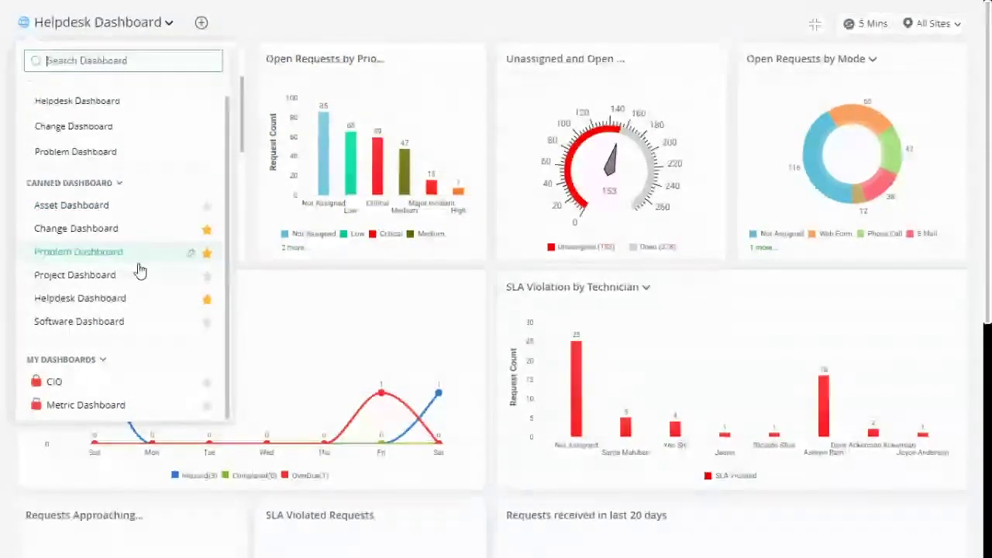
scroll(140, 269, "up", 1)
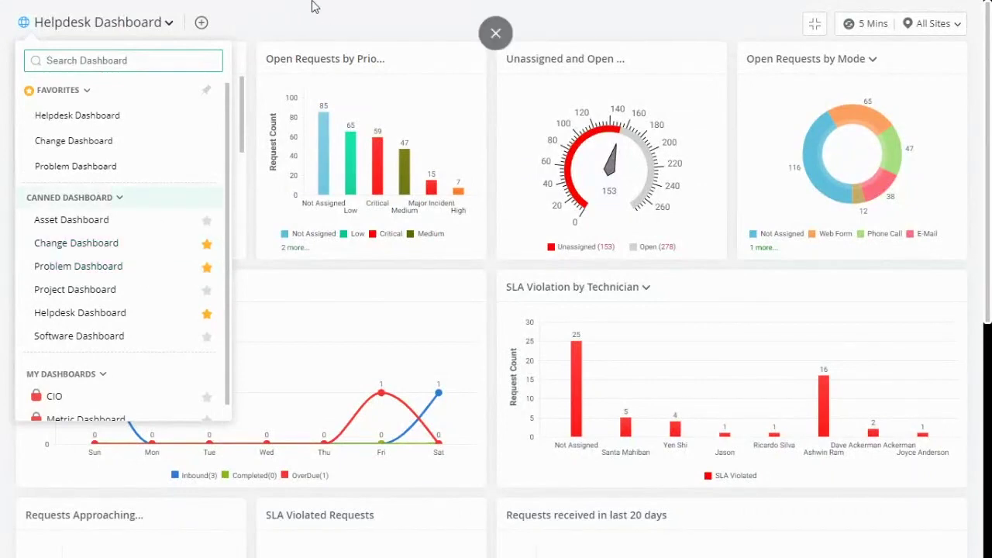
left_click(496, 34)
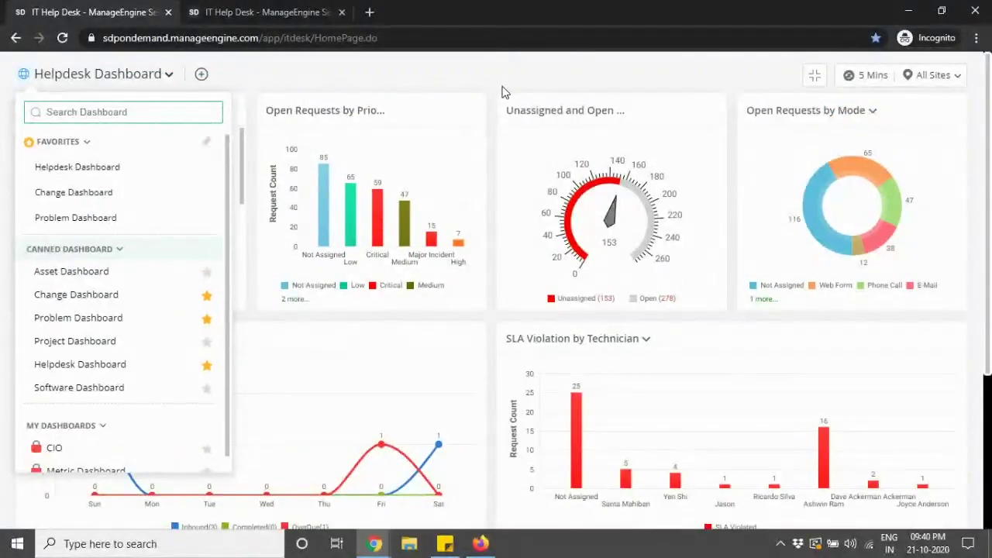
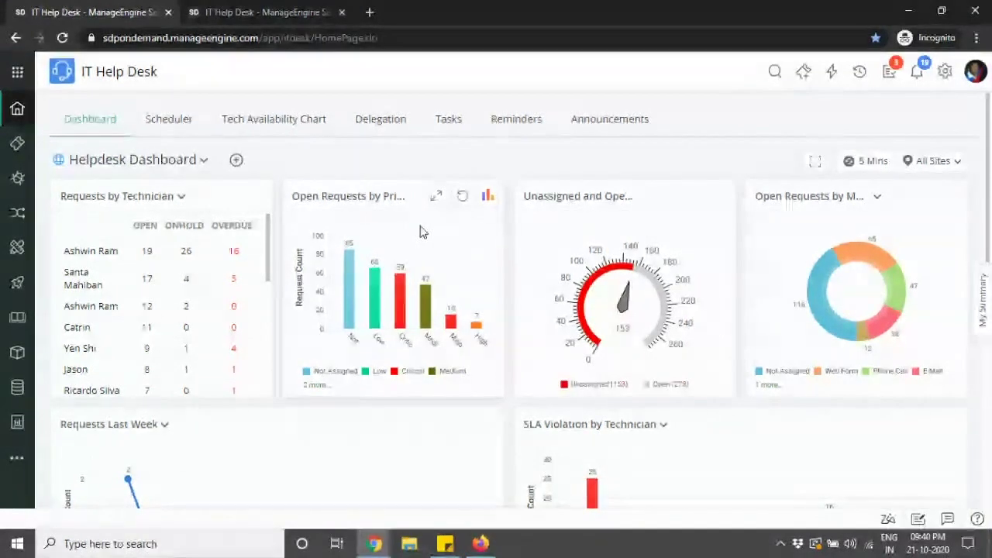
- Preview the Open Requests by Priority widget as Pie, Funnel and Pyramid charts, and set it back to Bar
left_click(487, 198)
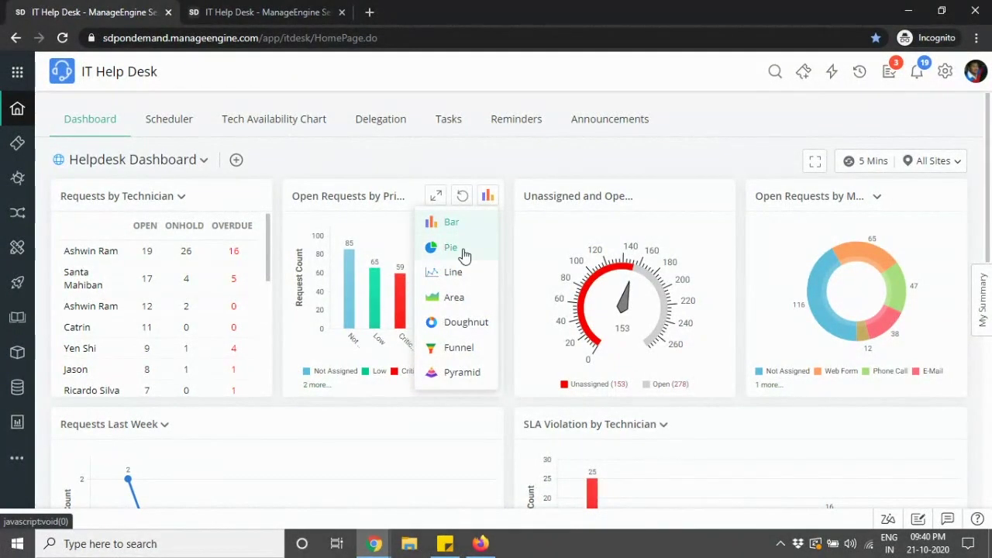
left_click(464, 250)
left_click(488, 196)
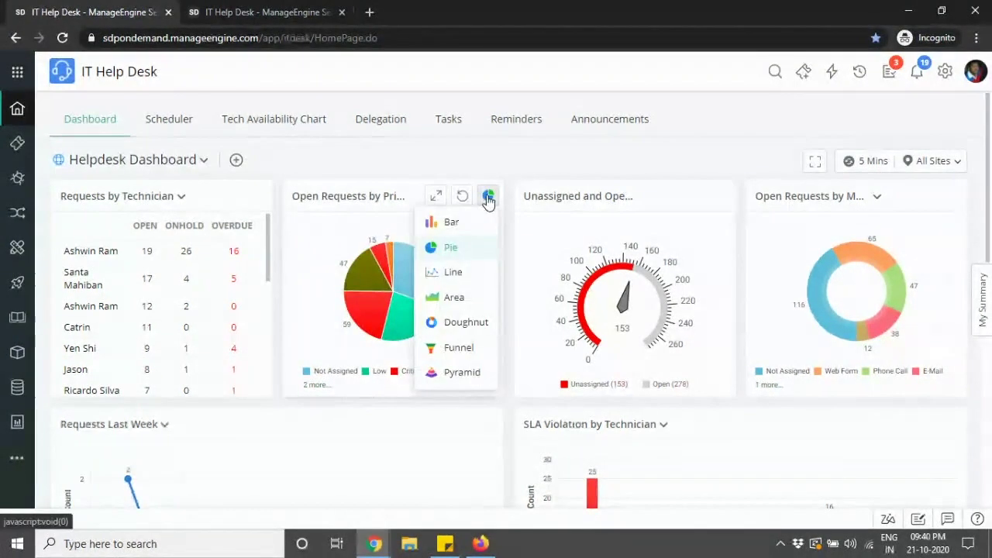
left_click(470, 355)
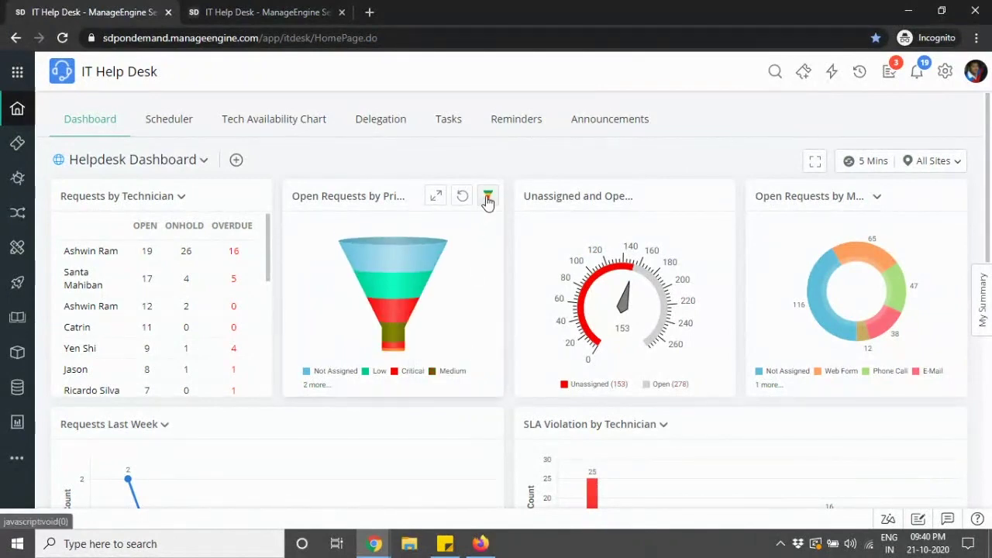
left_click(488, 195)
left_click(462, 377)
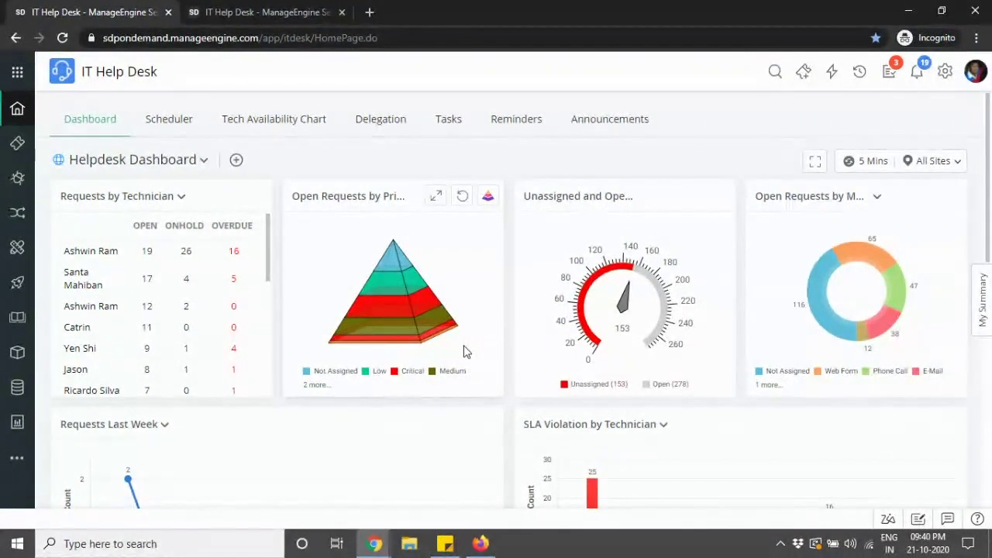
left_click(489, 200)
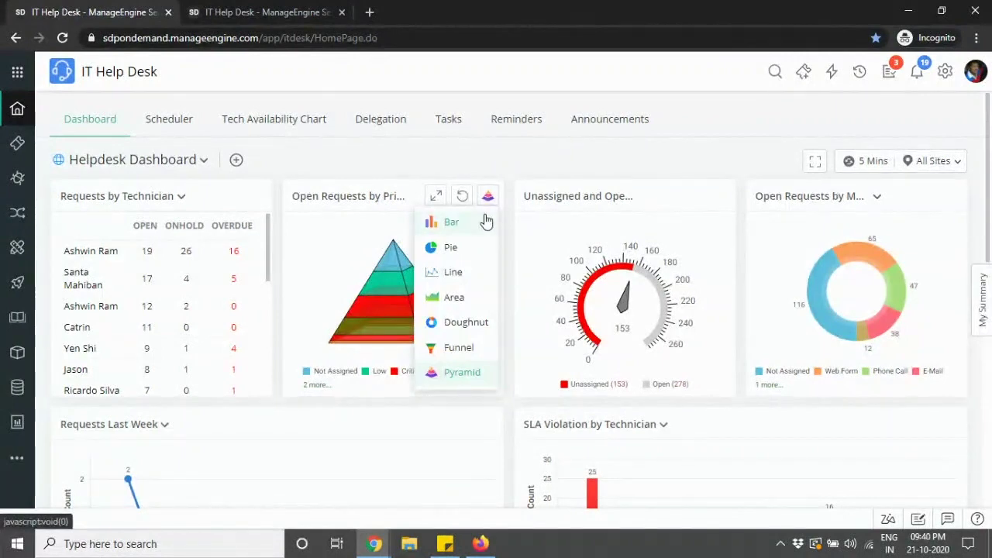
left_click(485, 220)
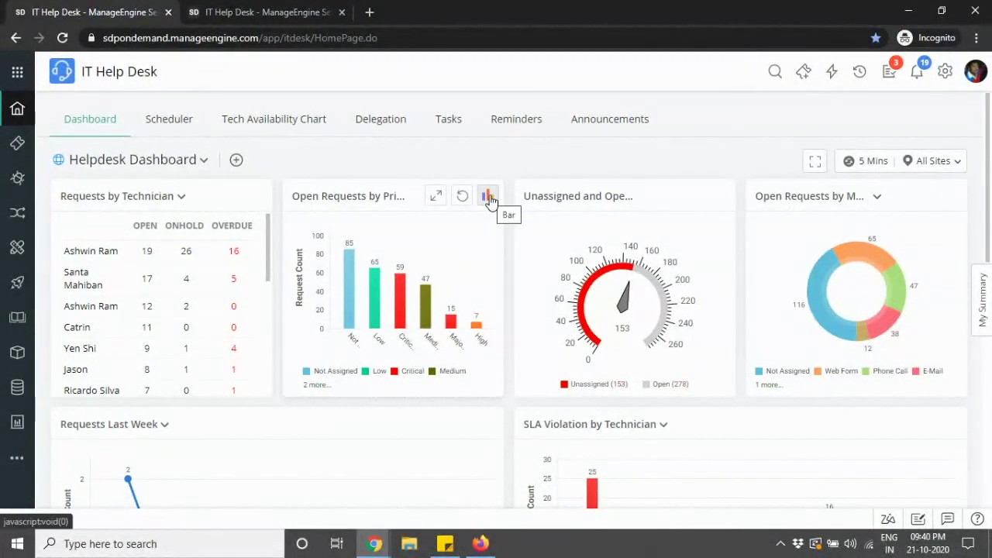
- Change the Open Requests by Mode widget to a Line chart and open the list of Web Form requests from it
mouse_move(432, 299)
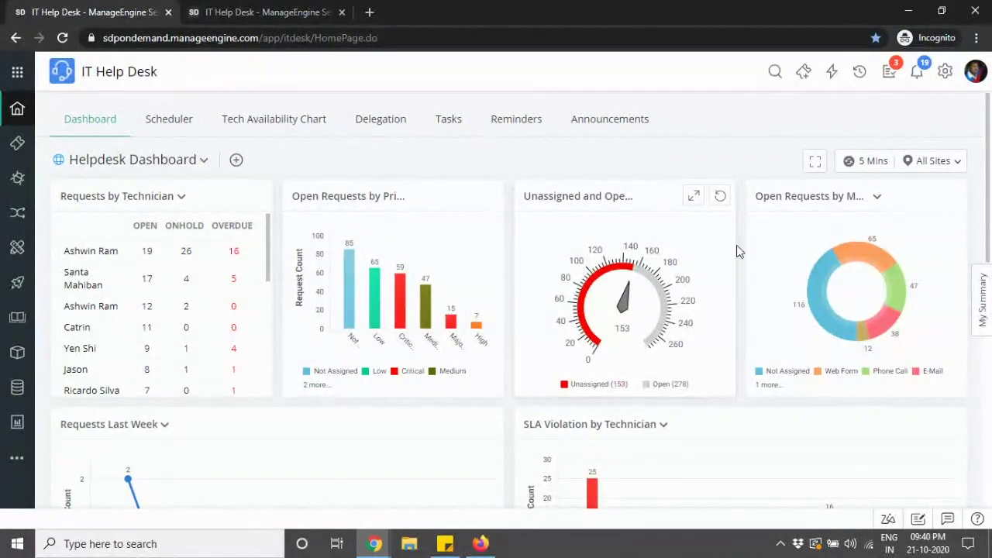
left_click(952, 196)
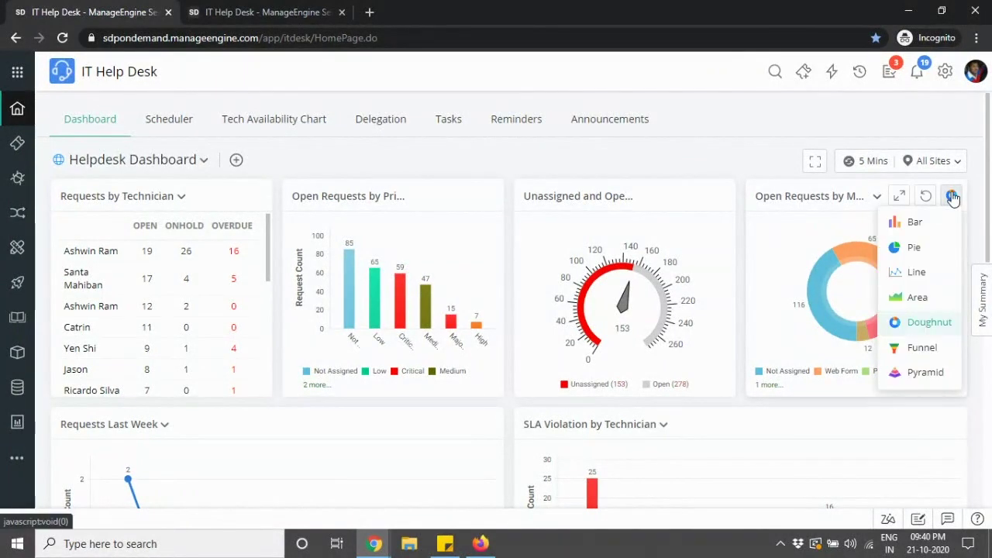
left_click(923, 276)
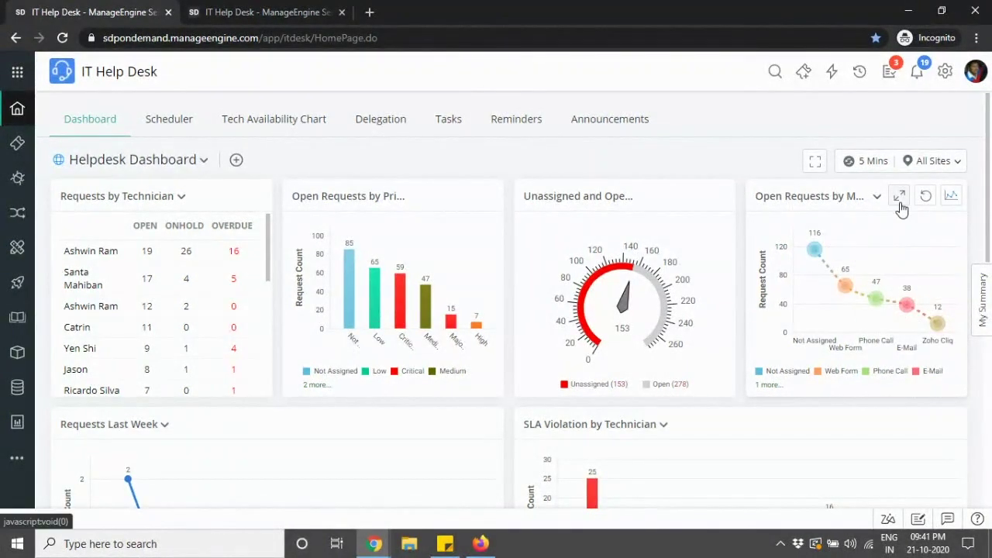
mouse_move(910, 214)
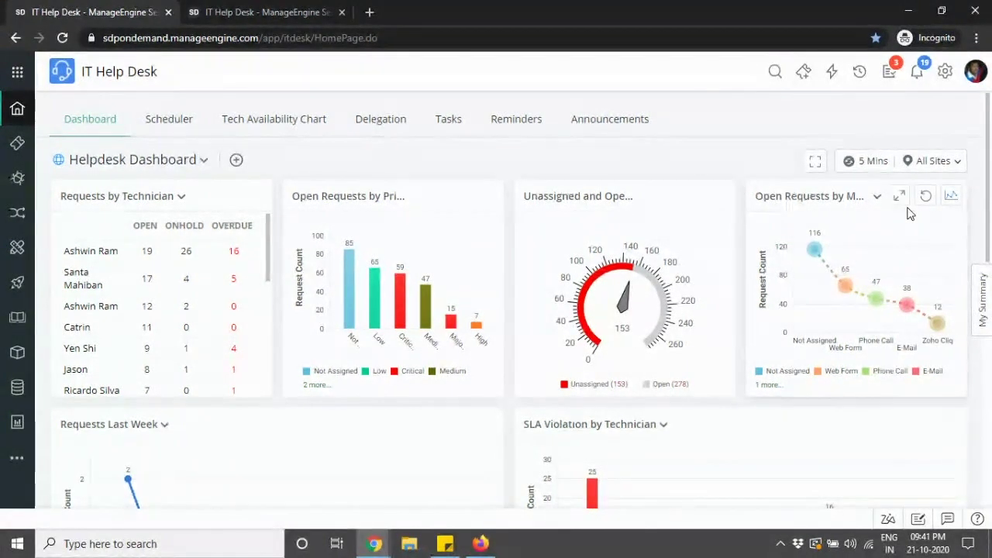
mouse_move(849, 294)
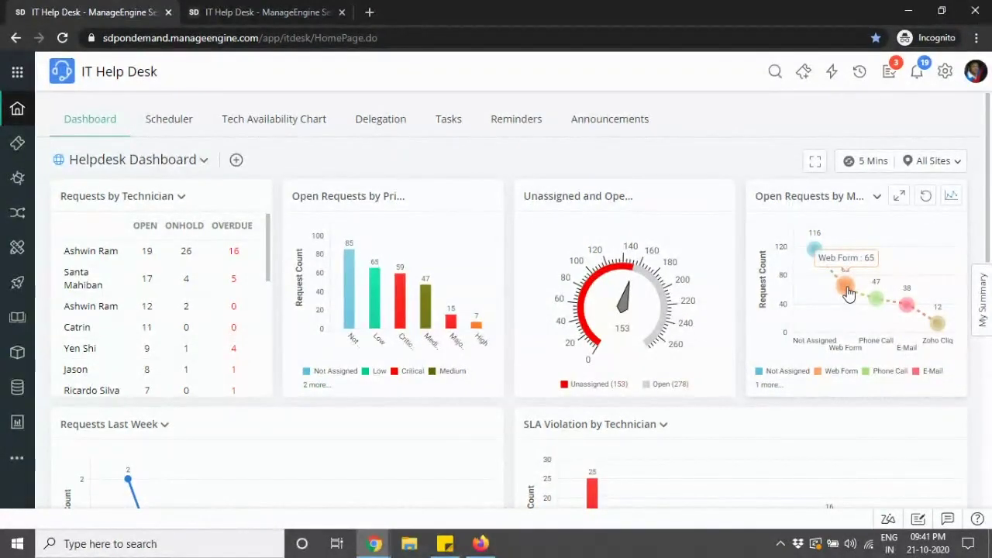
left_click(849, 293)
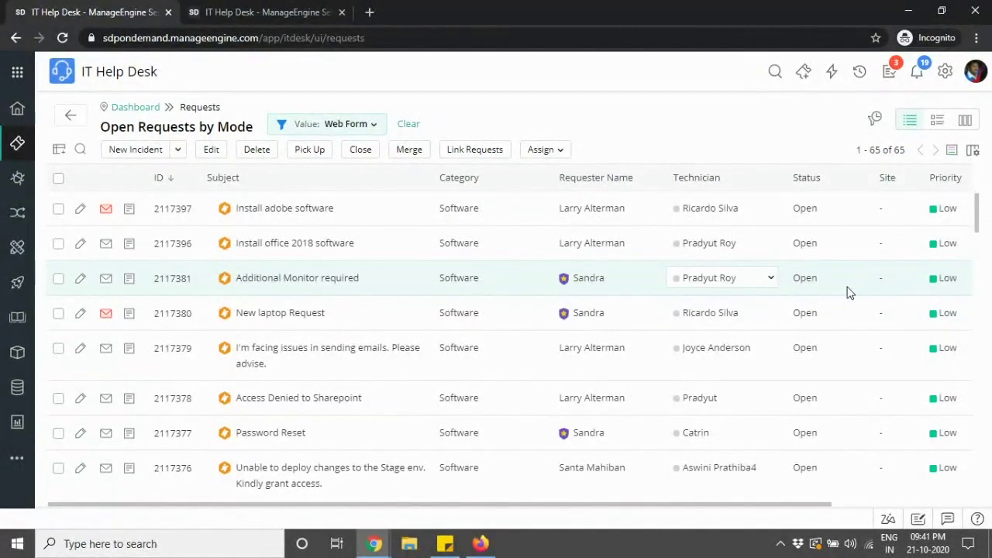
- Return to the Helpdesk Dashboard and enable SmartView in the dashboard settings
left_click(66, 116)
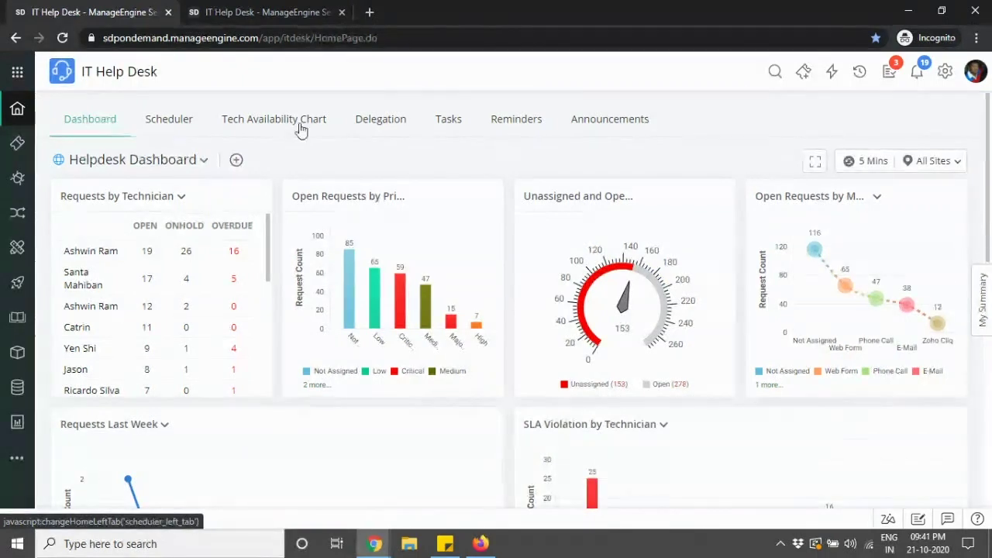
left_click(939, 161)
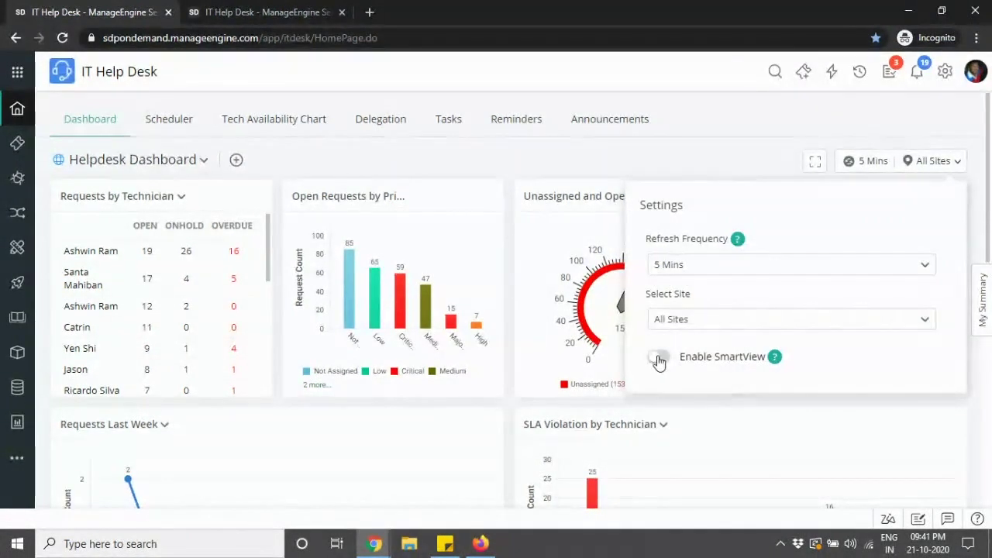
left_click(702, 161)
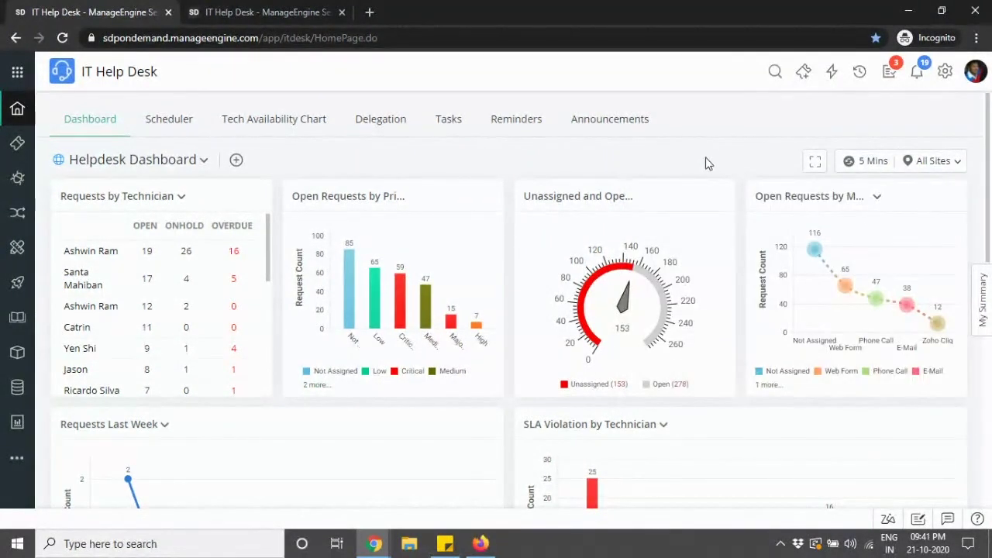
- View the Web Form requests from the Open Requests by Mode widget in SmartView and close them
mouse_move(845, 293)
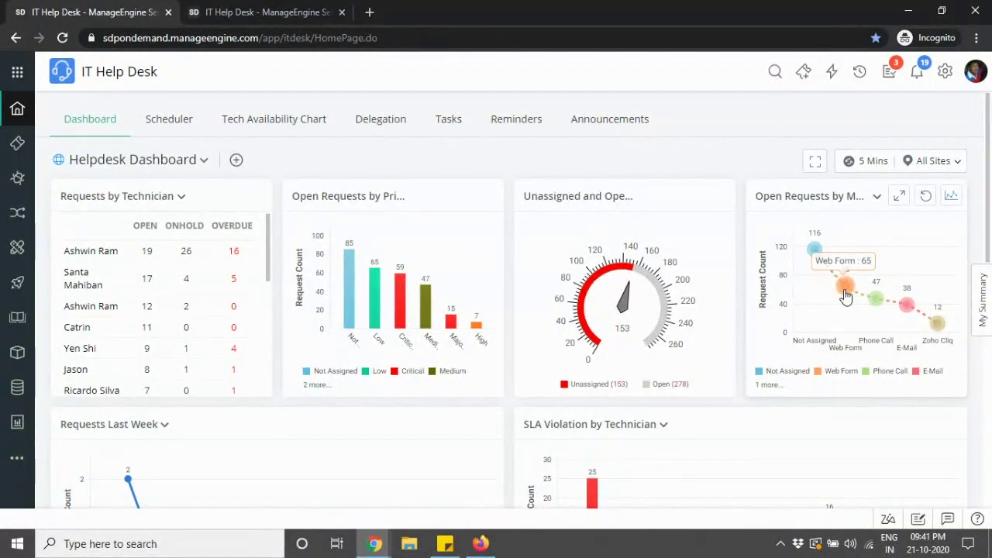
left_click(845, 295)
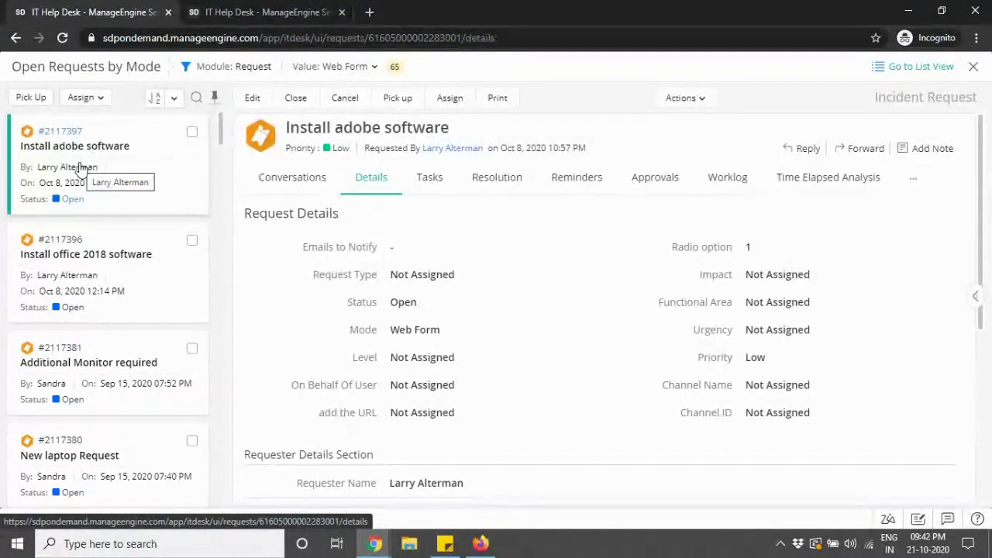
left_click(975, 68)
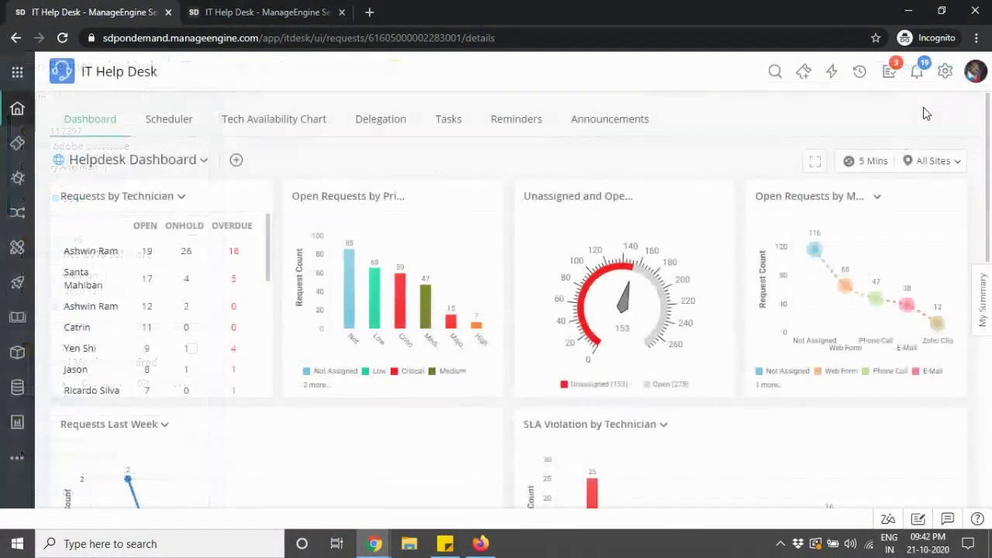
- In the full-screen dashboard, view the Low requests from the Open Requests by Priority widget, close them, and exit full screen
mouse_move(939, 167)
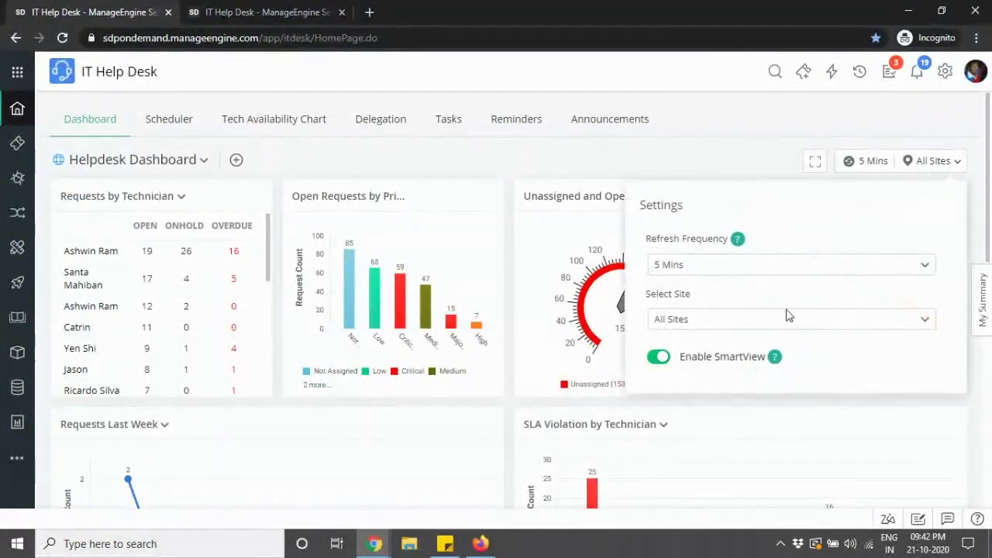
left_click(813, 159)
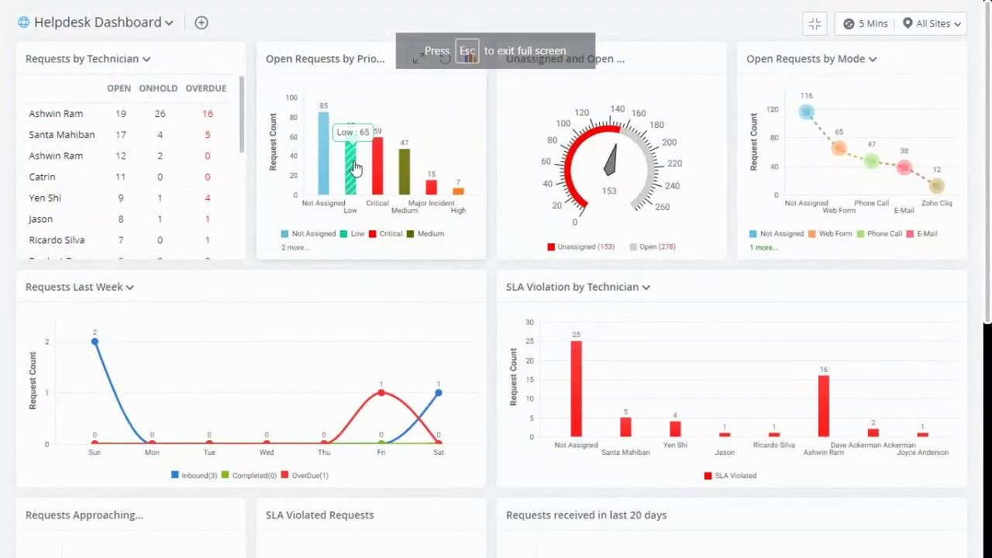
left_click(354, 168)
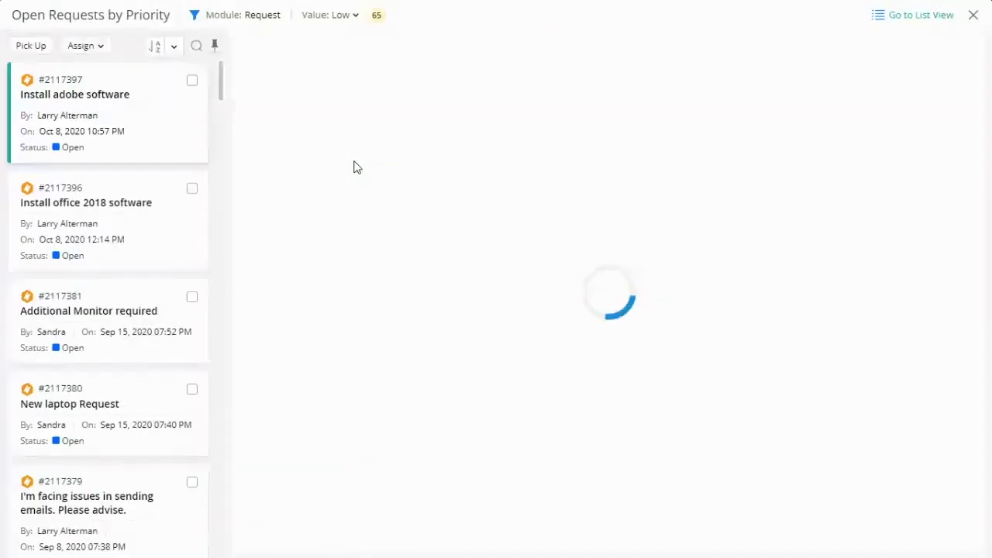
left_click(965, 23)
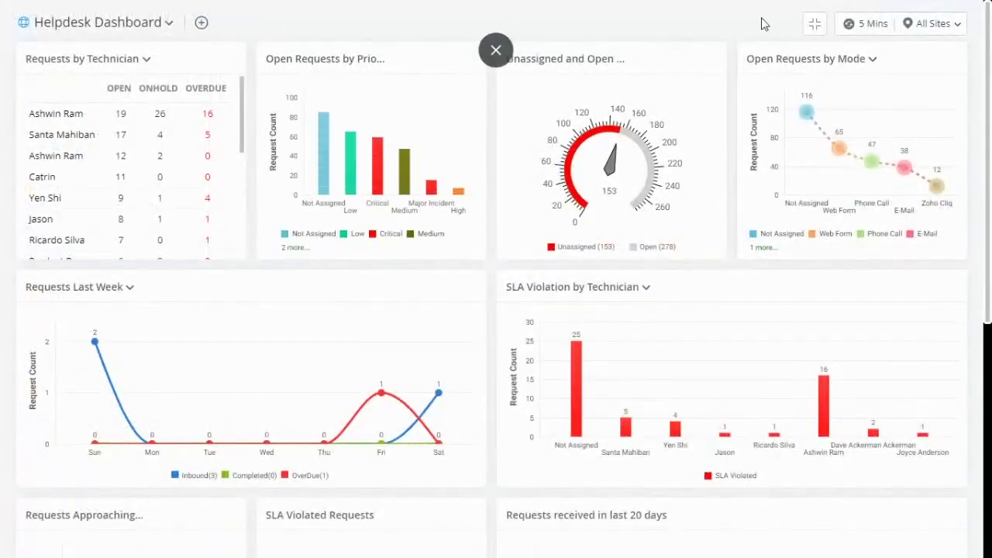
left_click(814, 26)
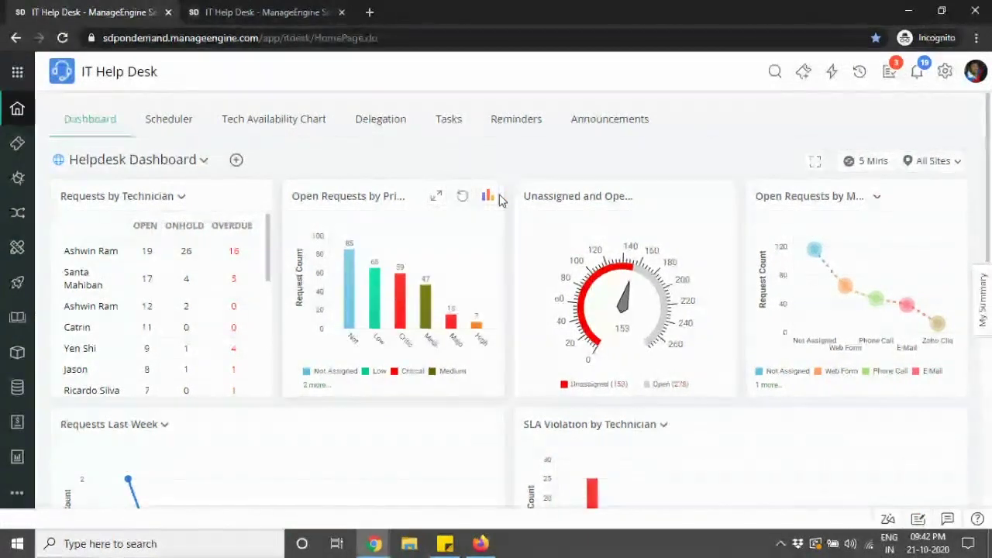
- Open the Requests list in both the new interface and the old interface in Firefox, and return to the new one
left_click(18, 146)
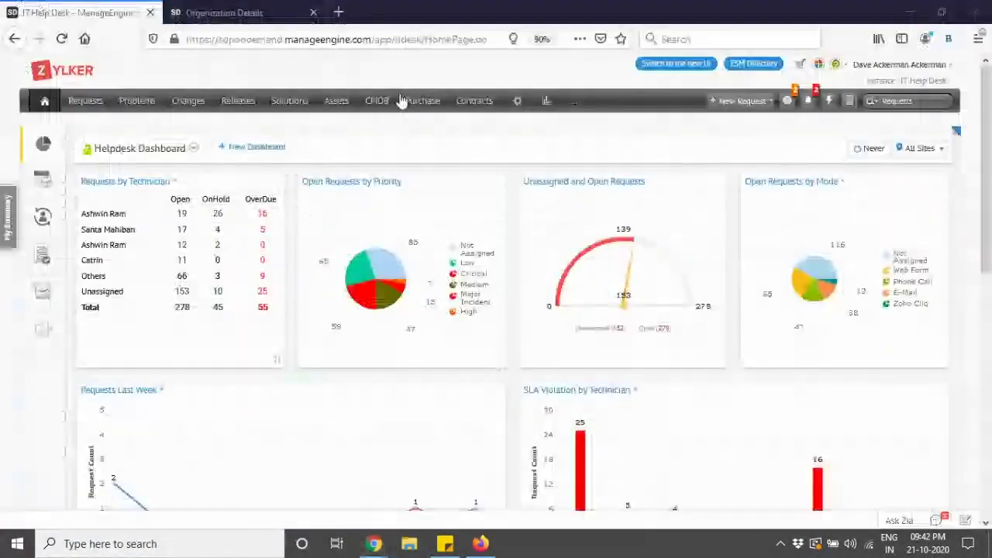
key("alt+Tab")
left_click(104, 101)
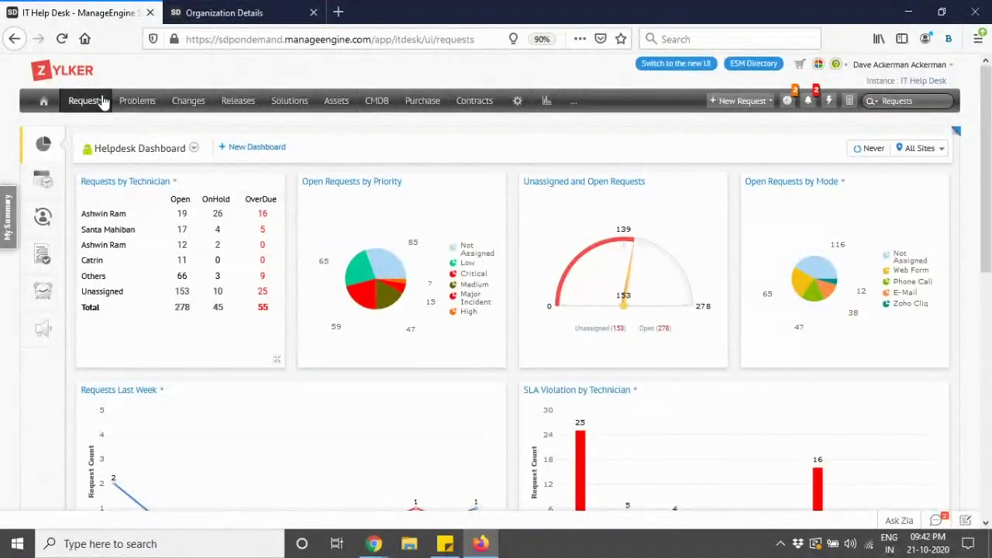
key("alt+Tab")
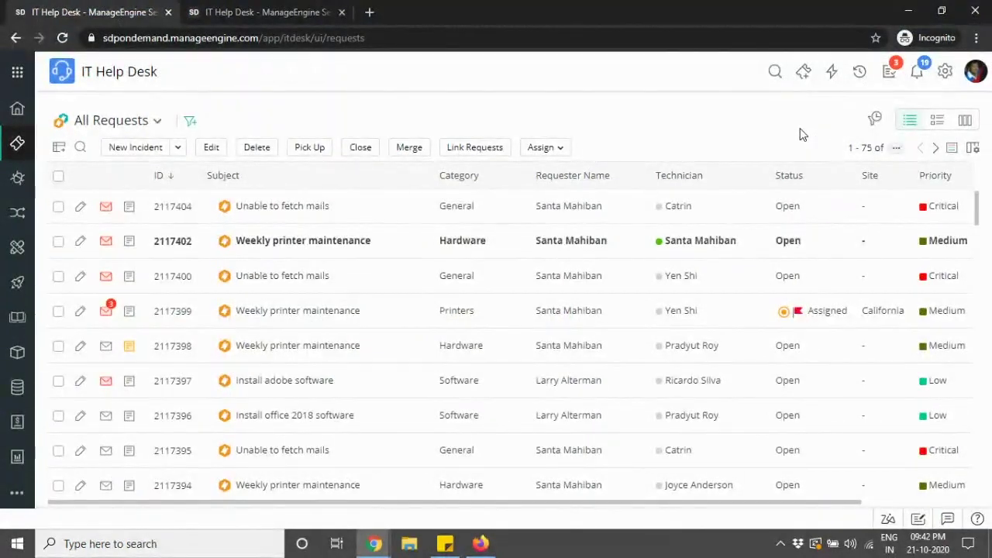
- Show the request type filter options in the old interface in Firefox and switch back to the new interface in Chrome
key("alt+Tab")
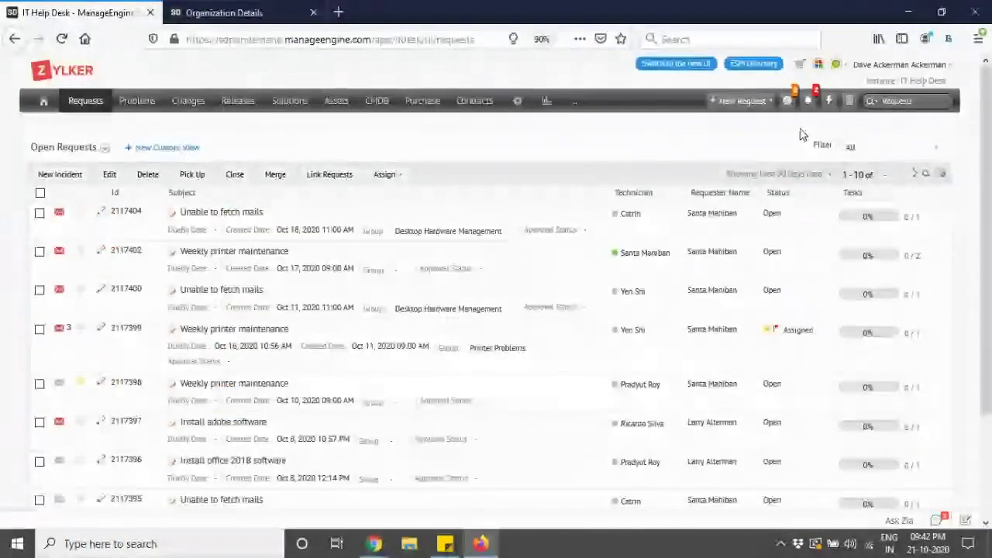
left_click(891, 148)
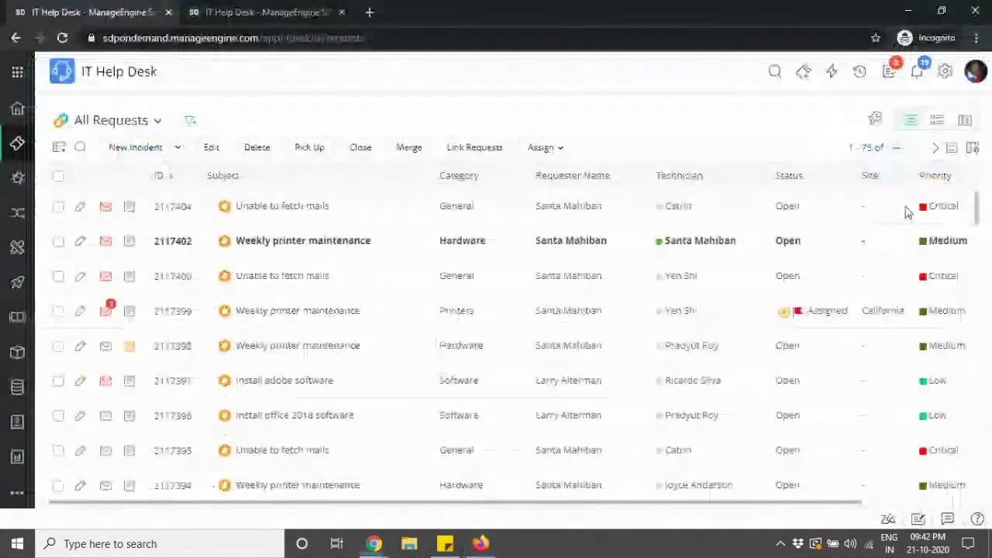
key("alt+Tab")
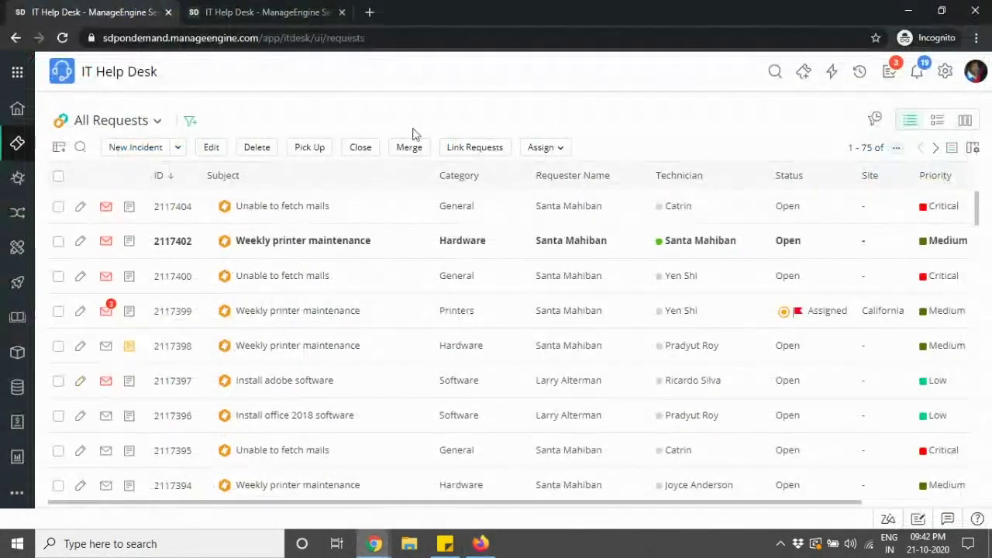
- Browse the favorite, group and public request views and the request type options, and close the All Requests view list
left_click(155, 123)
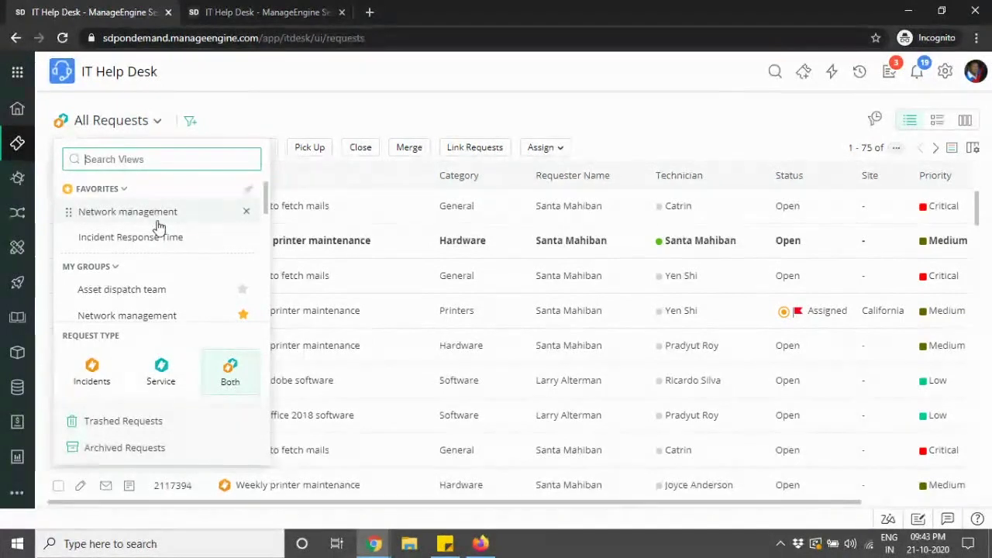
scroll(158, 225, "down", 1)
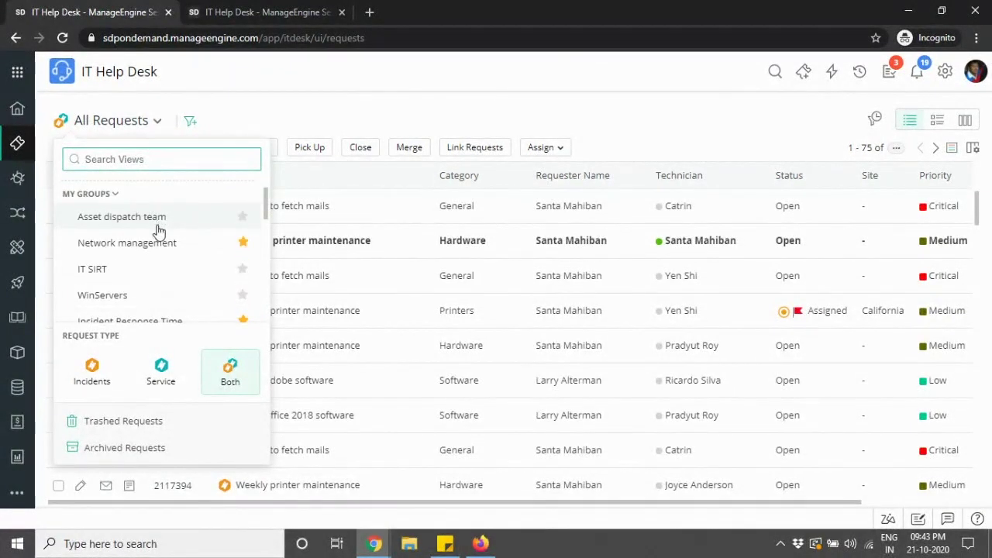
scroll(158, 231, "down", 5)
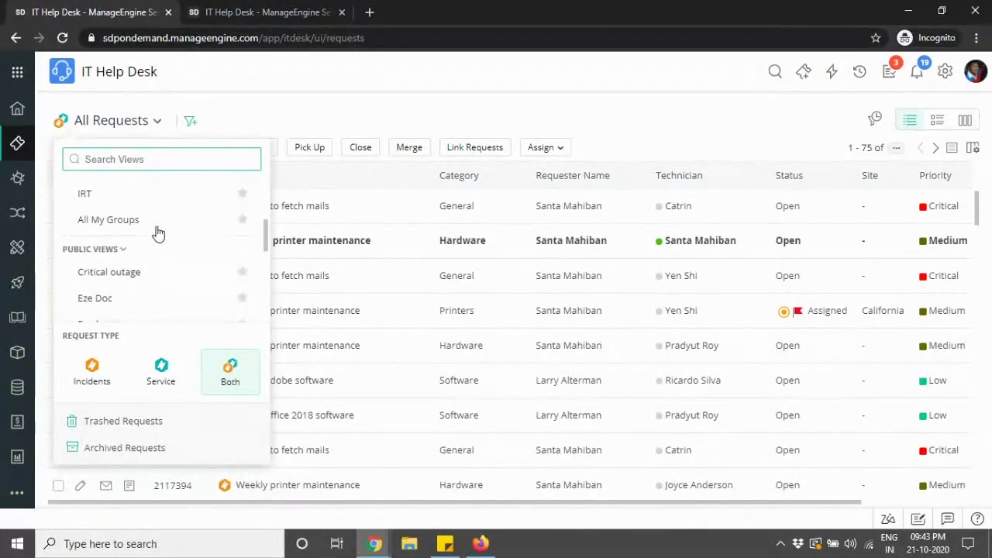
scroll(158, 231, "down", 5)
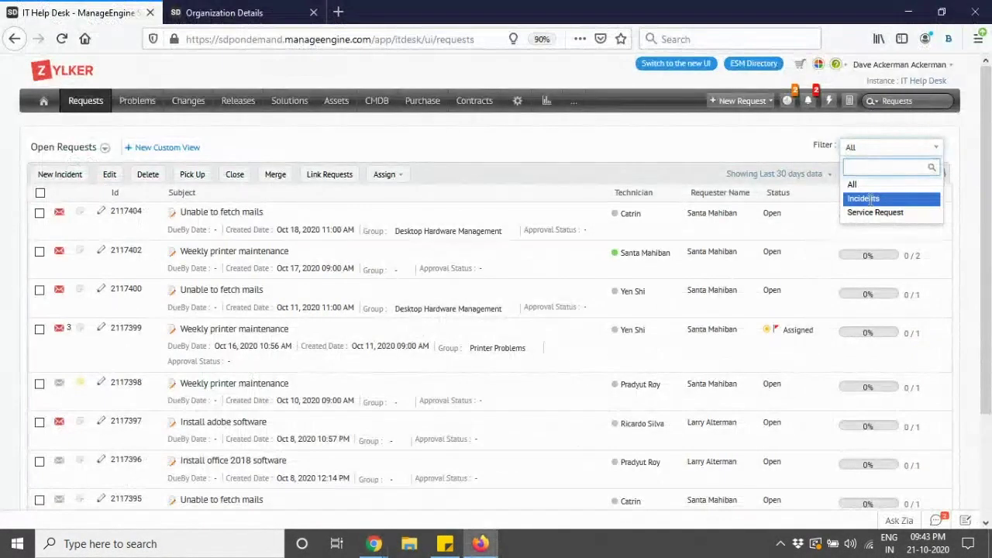
left_click(411, 149)
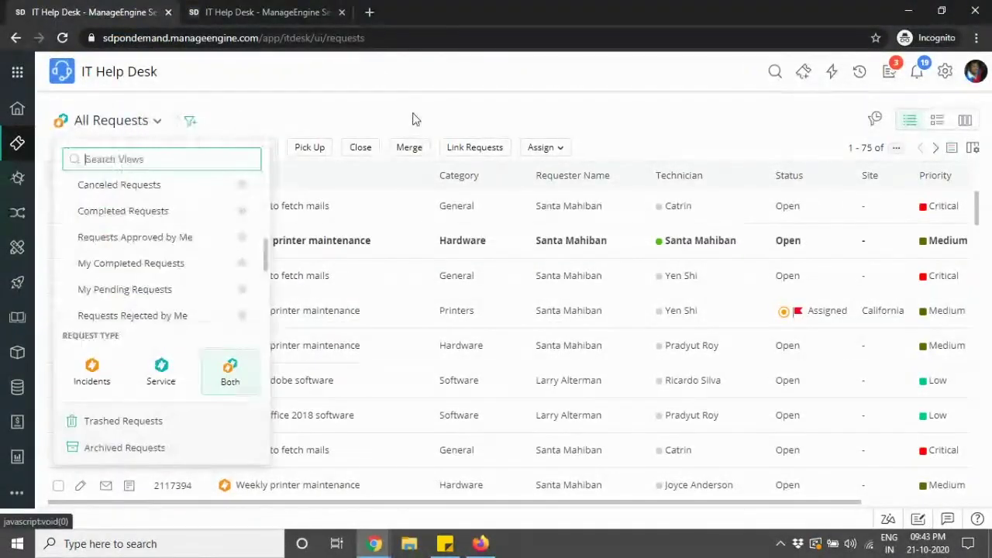
left_click(594, 119)
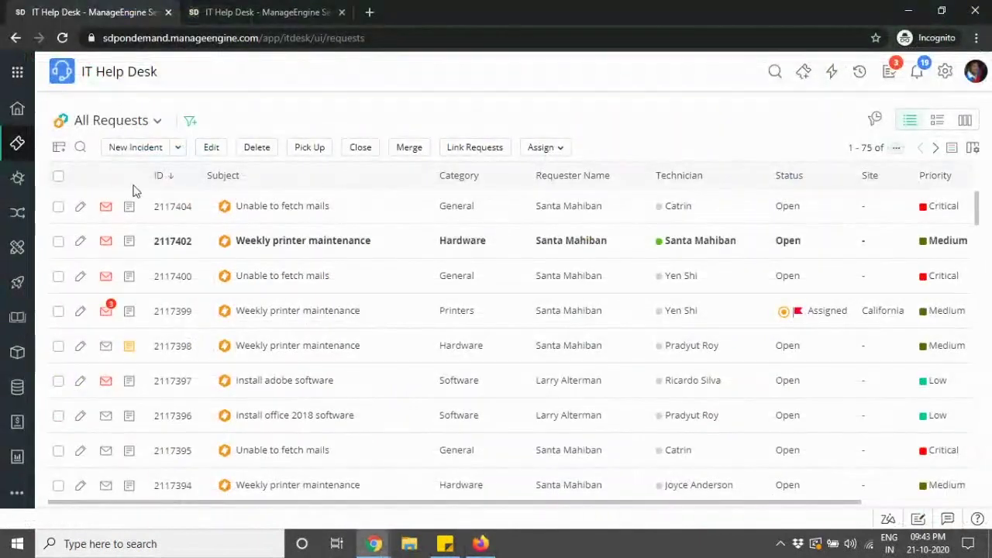
- Look at the request list's search option and its Column Chooser, and close the chooser without changes
left_click(80, 149)
left_click(58, 149)
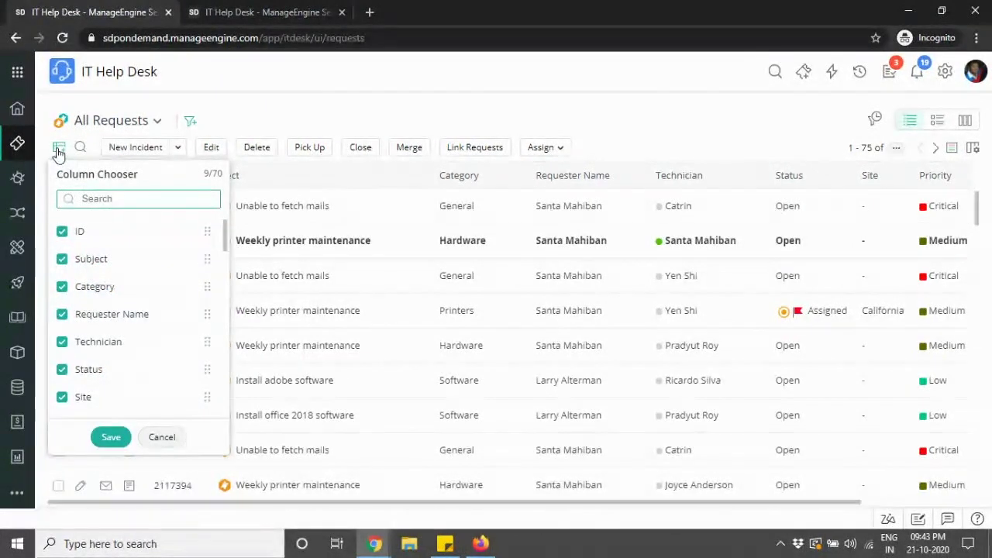
left_click(277, 126)
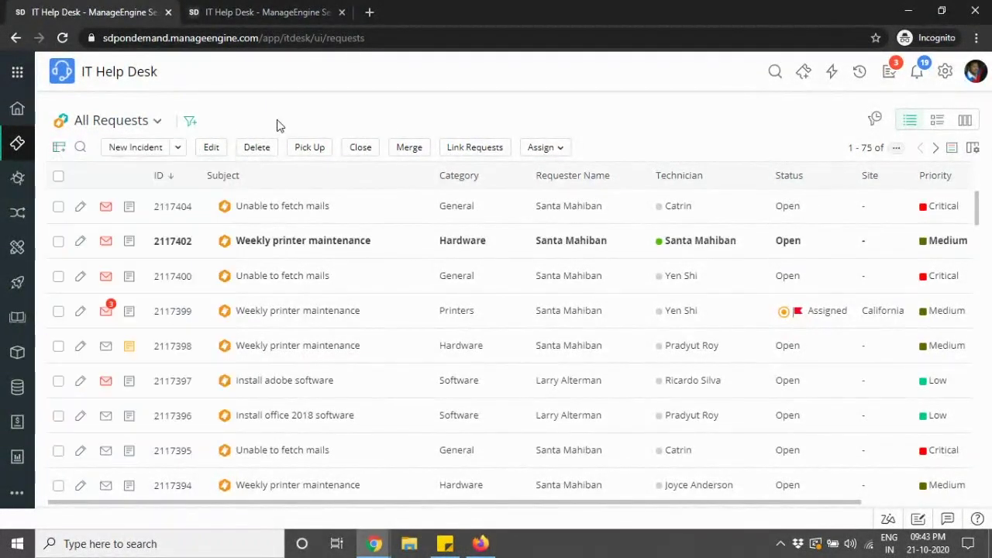
- Preview the request list in Compact display density and set it back to Comfort
left_click(973, 149)
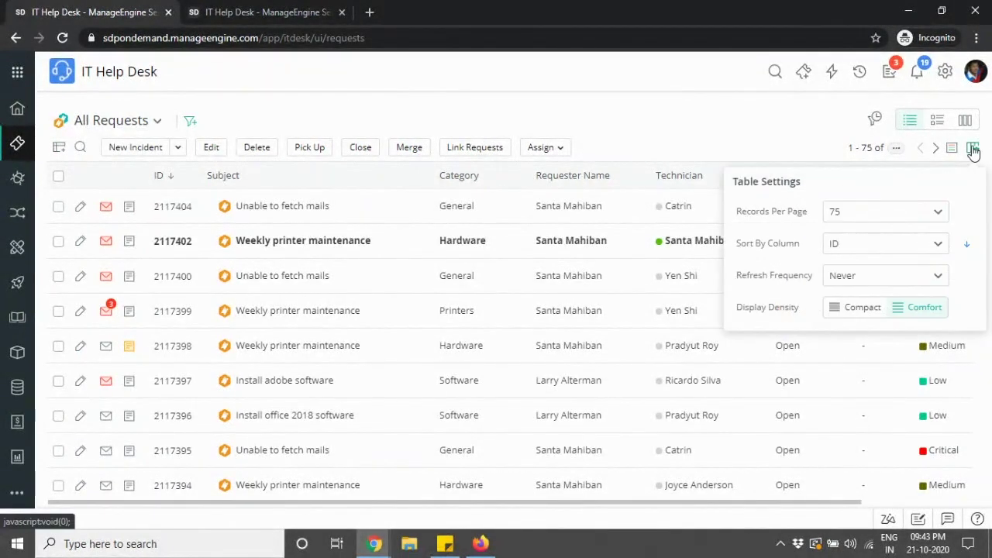
left_click(859, 309)
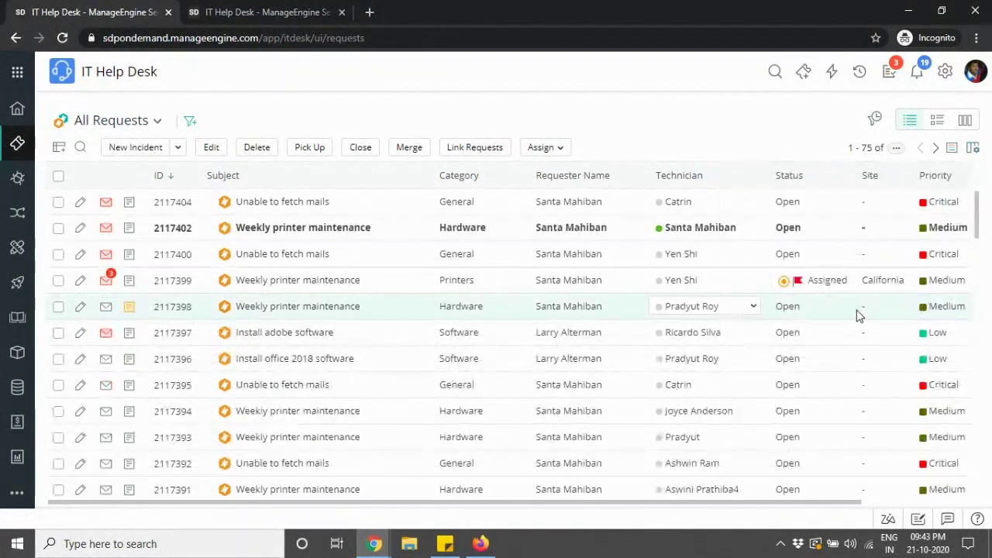
left_click(975, 148)
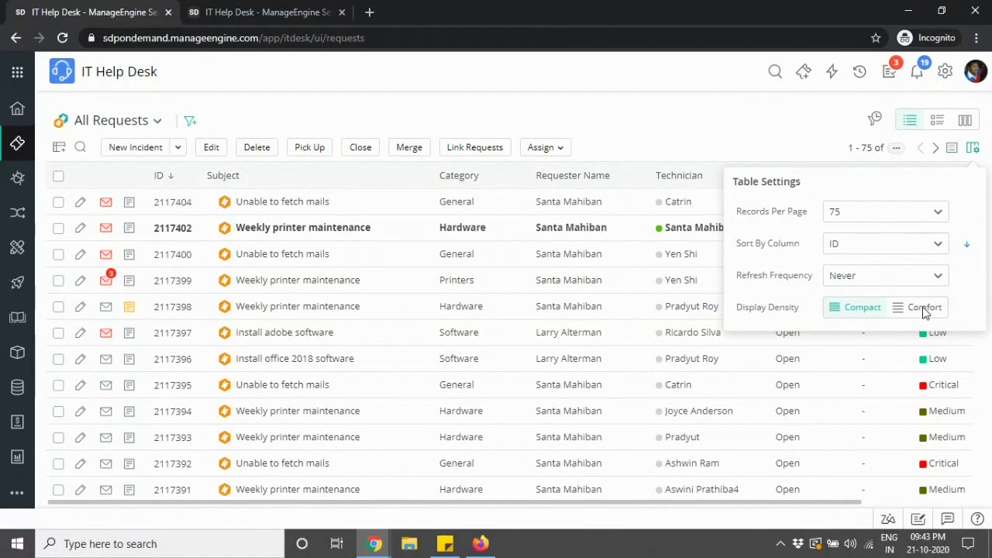
left_click(924, 308)
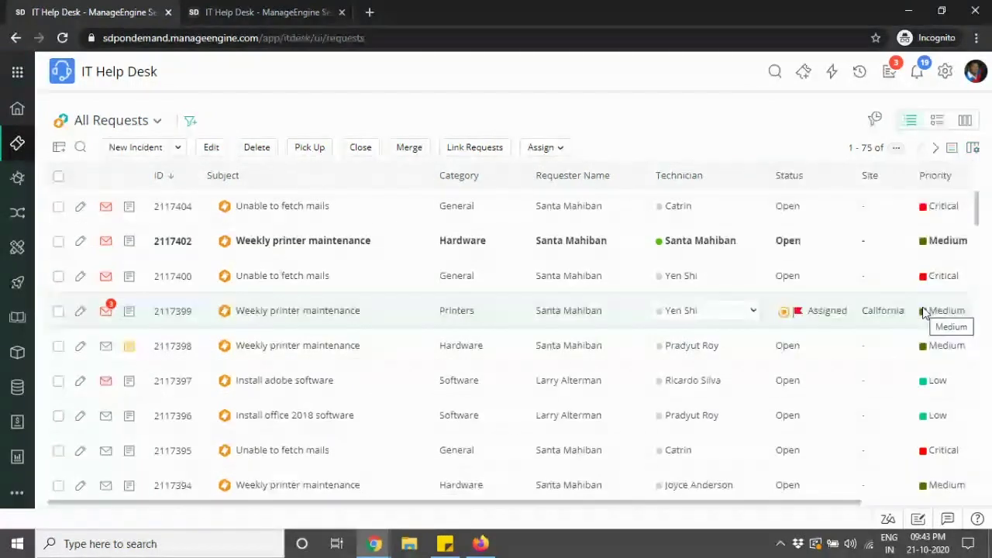
- View the Records Per Page options in the request list's table settings and close them without changes
left_click(973, 149)
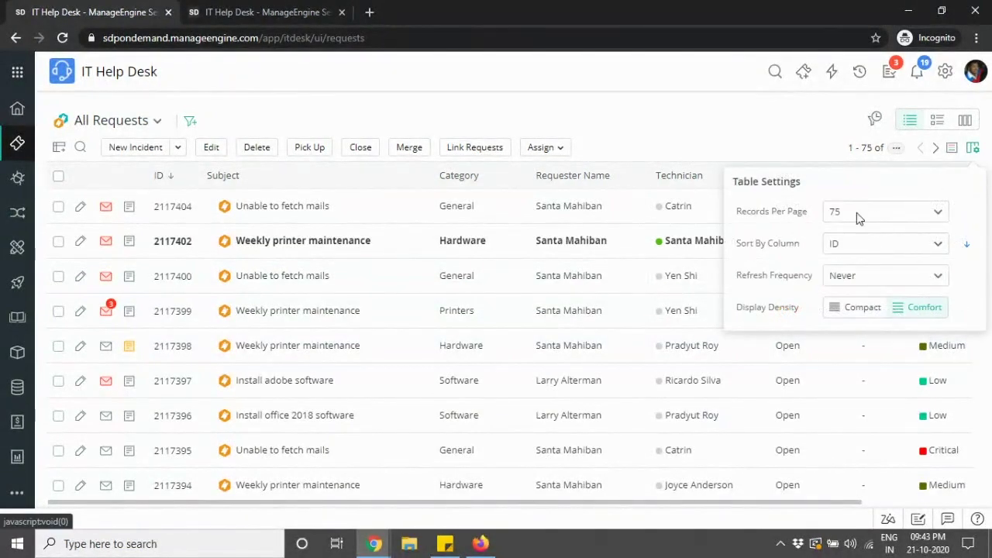
left_click(857, 217)
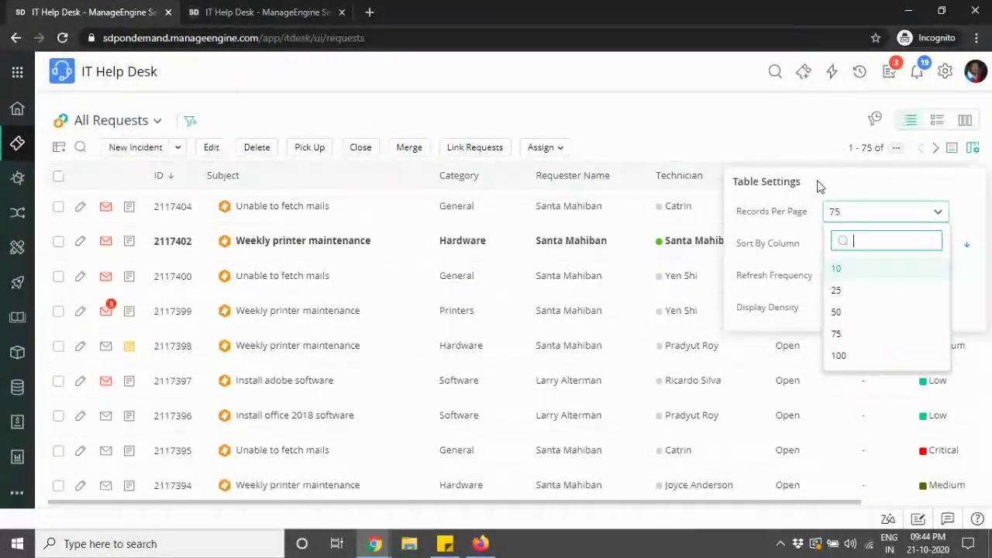
left_click(906, 167)
left_click(801, 139)
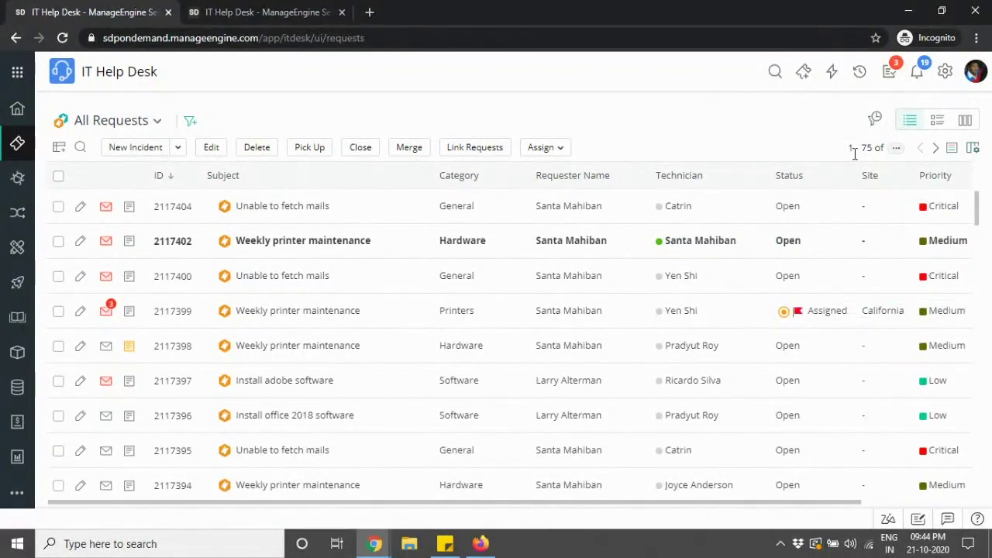
- Open the request list's row color settings for editing and keep the row color based on Priority
left_click(954, 152)
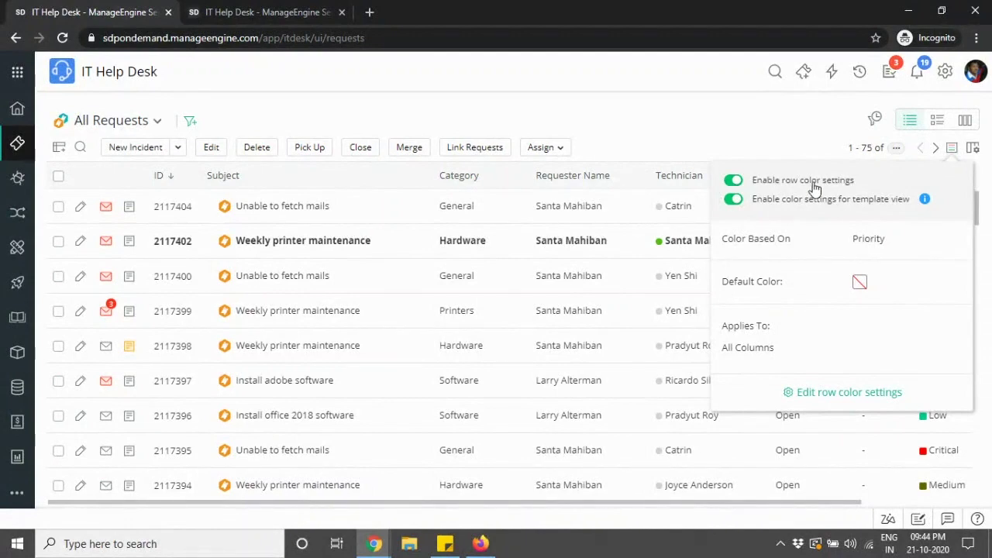
left_click(824, 397)
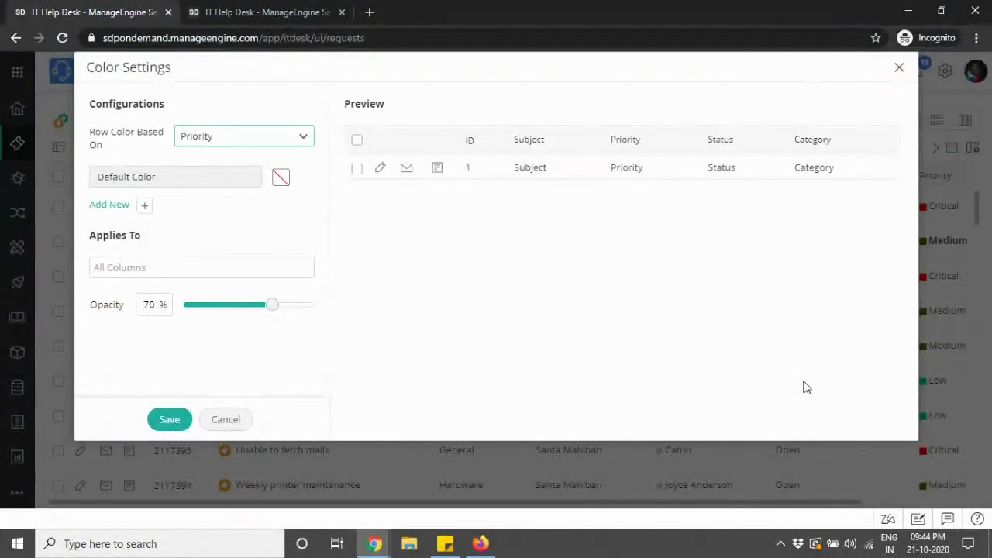
left_click(258, 139)
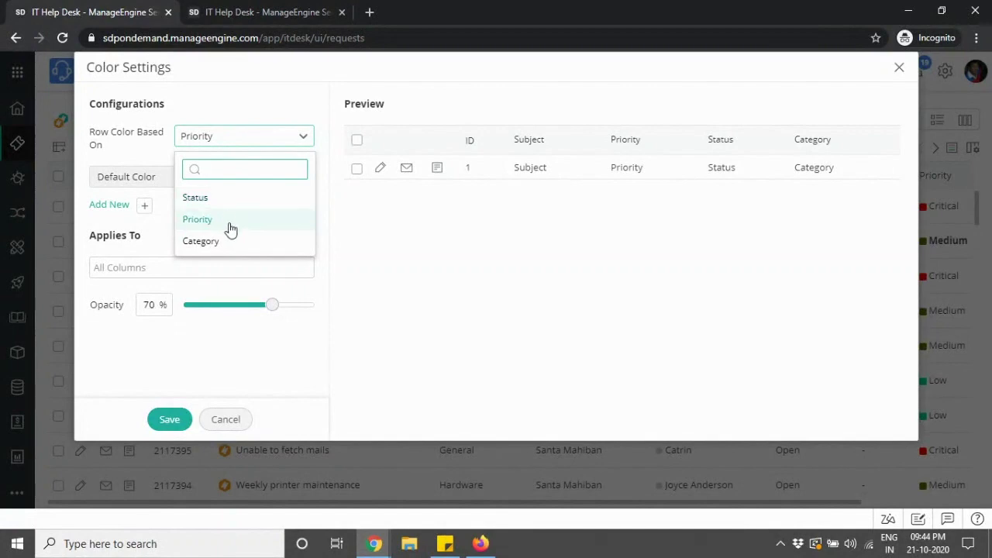
left_click(228, 224)
left_click(250, 139)
left_click(207, 224)
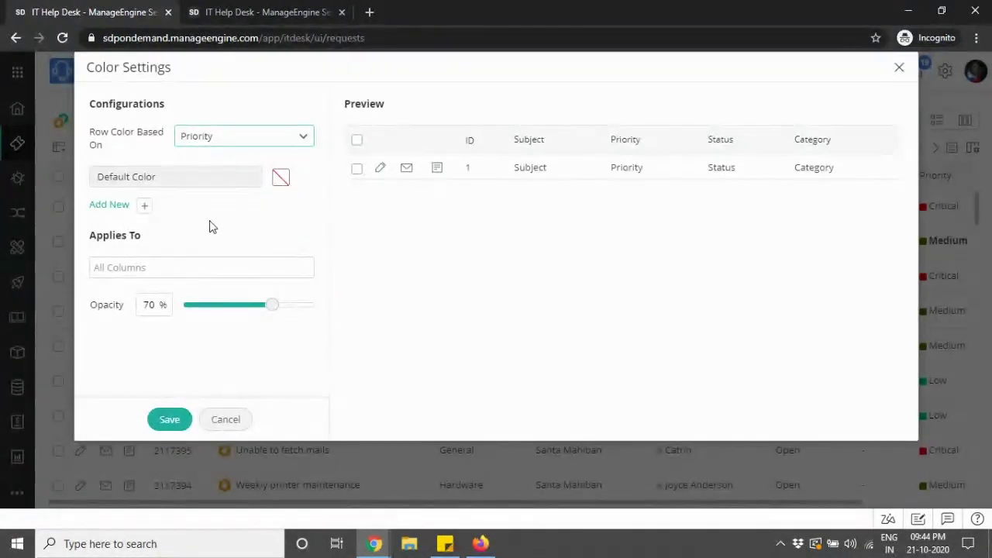
- Add a row color rule for High priority with the red #f02a2a
left_click(145, 206)
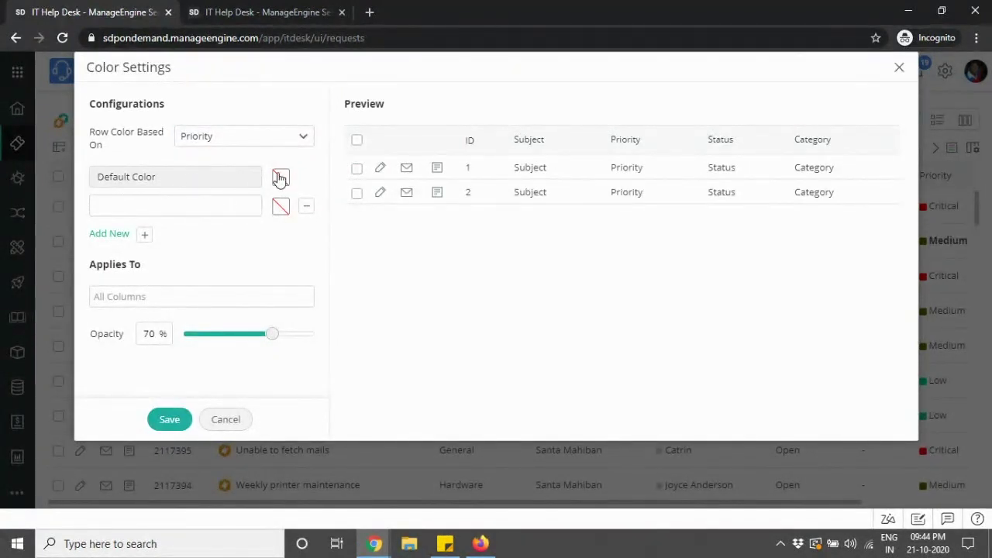
left_click(204, 206)
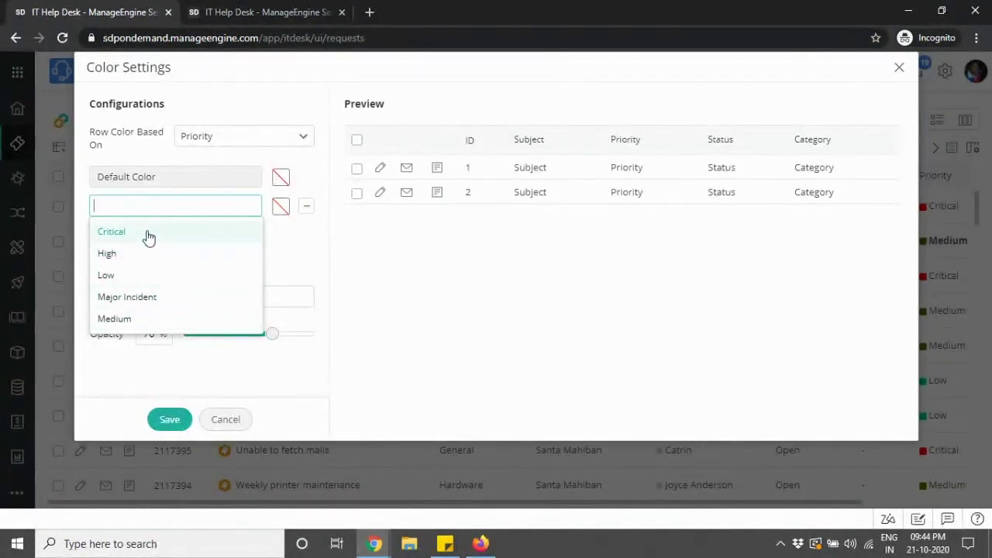
left_click(248, 148)
left_click(244, 145)
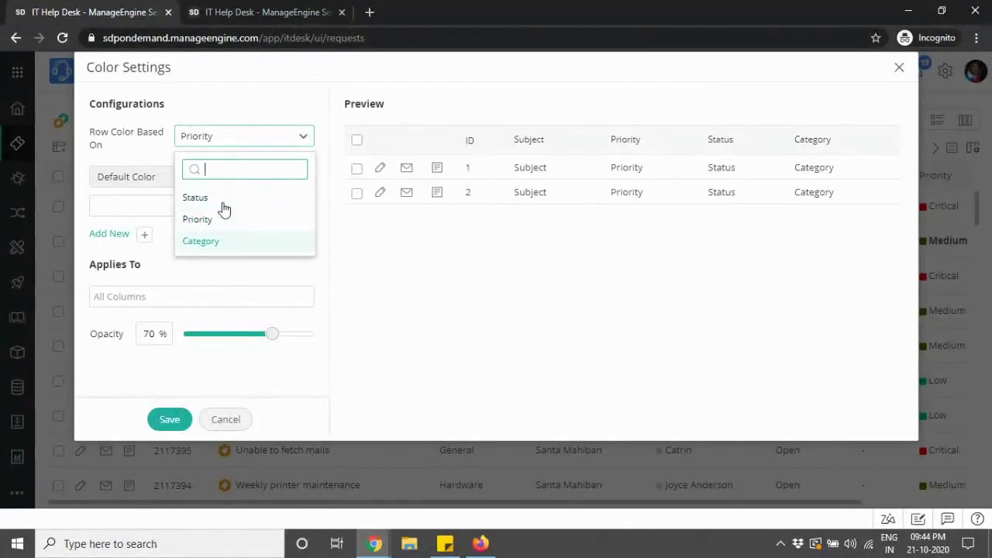
left_click(143, 205)
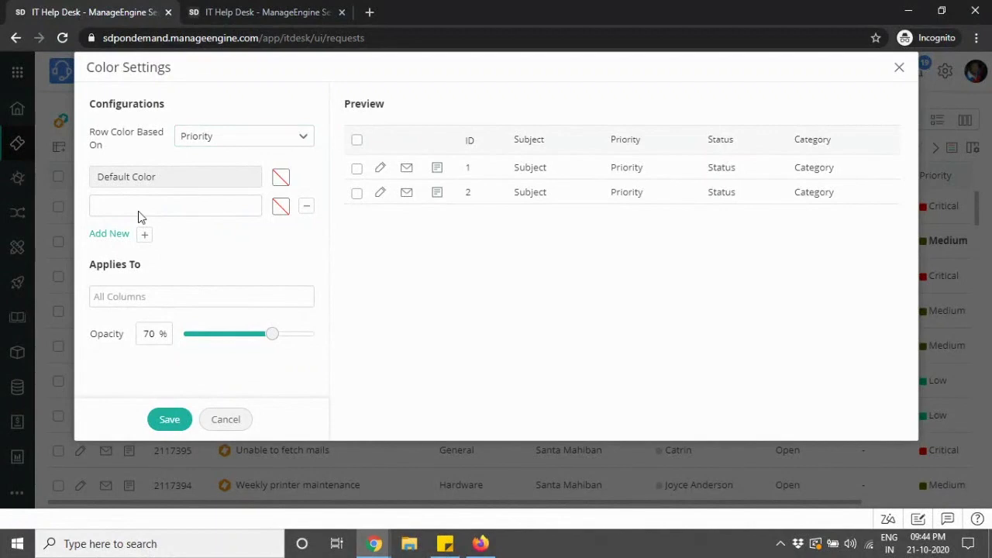
left_click(139, 208)
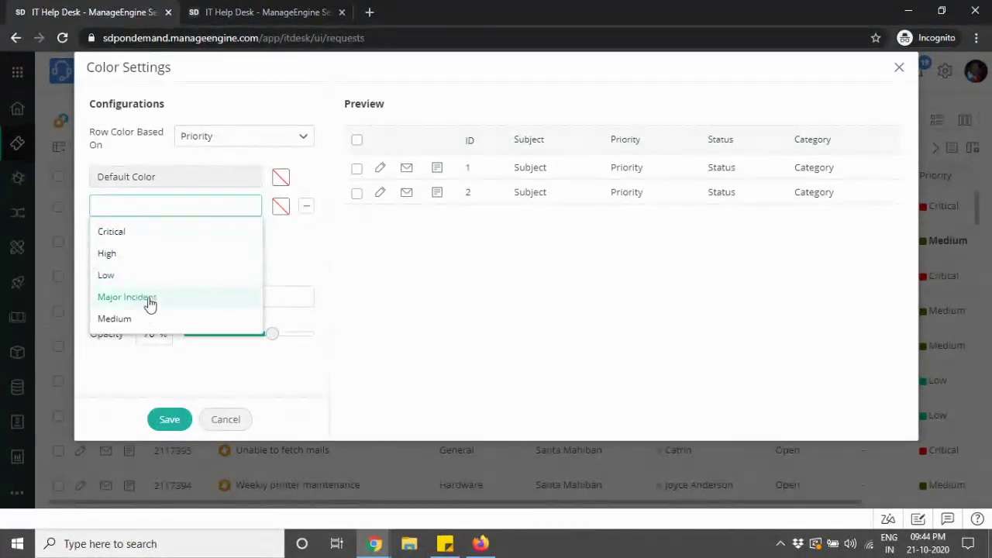
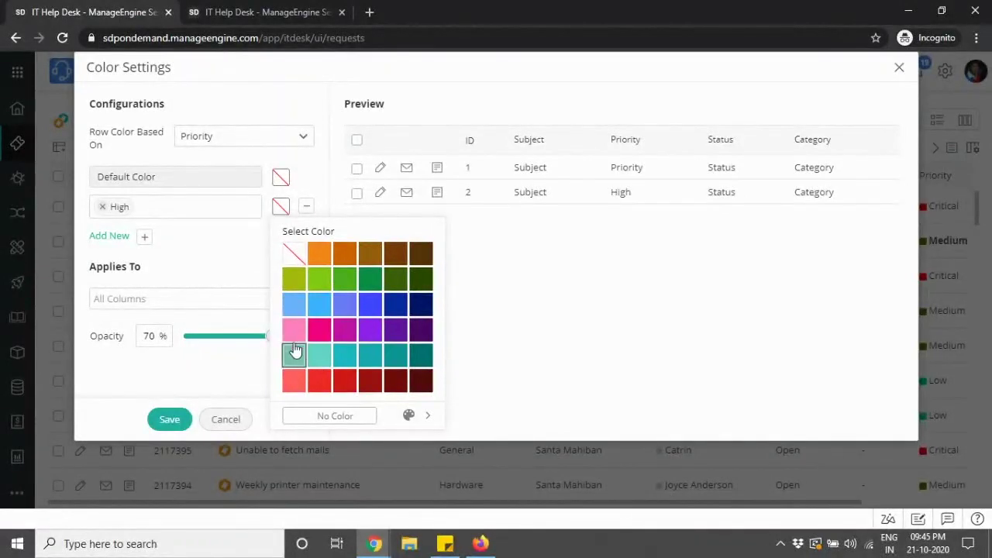
left_click(320, 381)
- Change the High priority rule's color to the custom shade #d16060
left_click(281, 207)
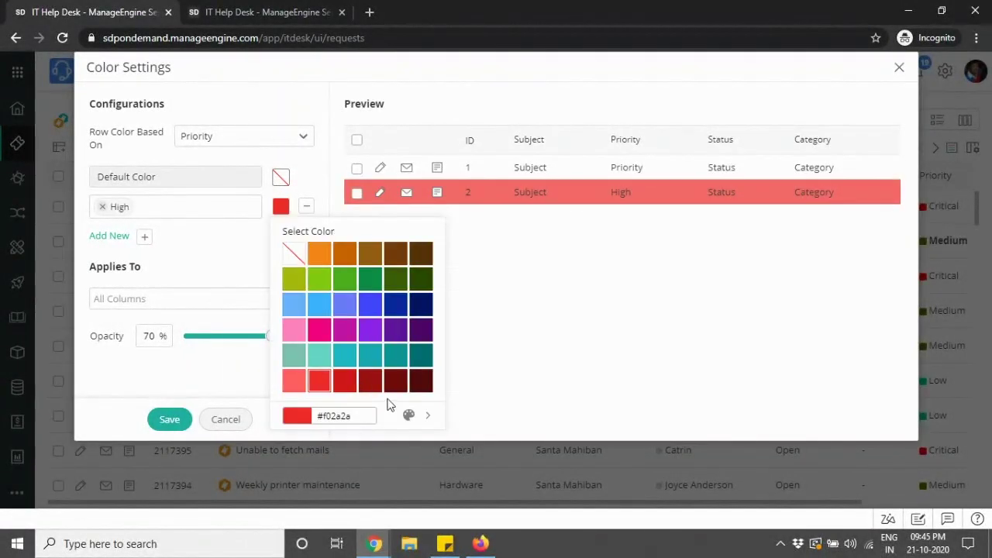
left_click(411, 416)
left_click(402, 253)
left_click_drag(380, 263, 383, 241)
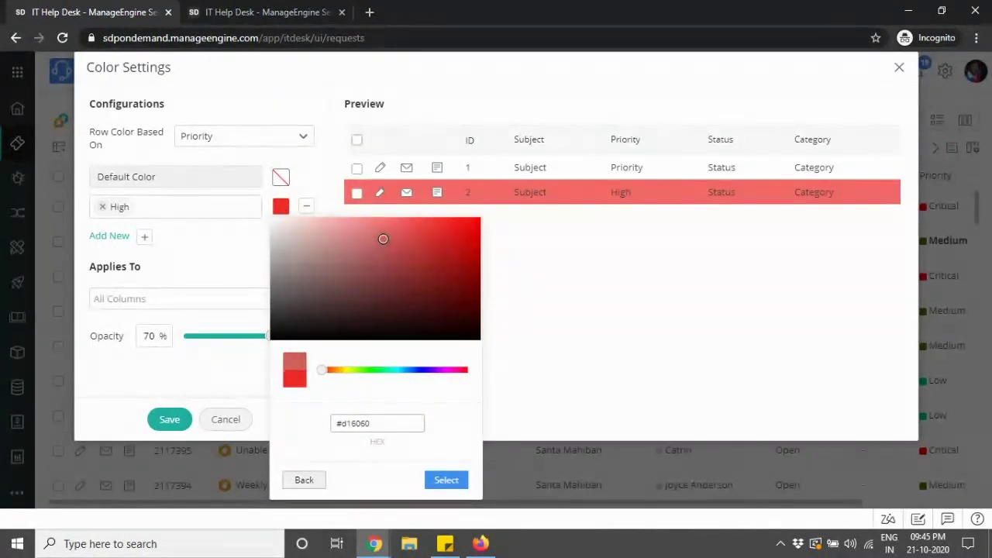
left_click(448, 479)
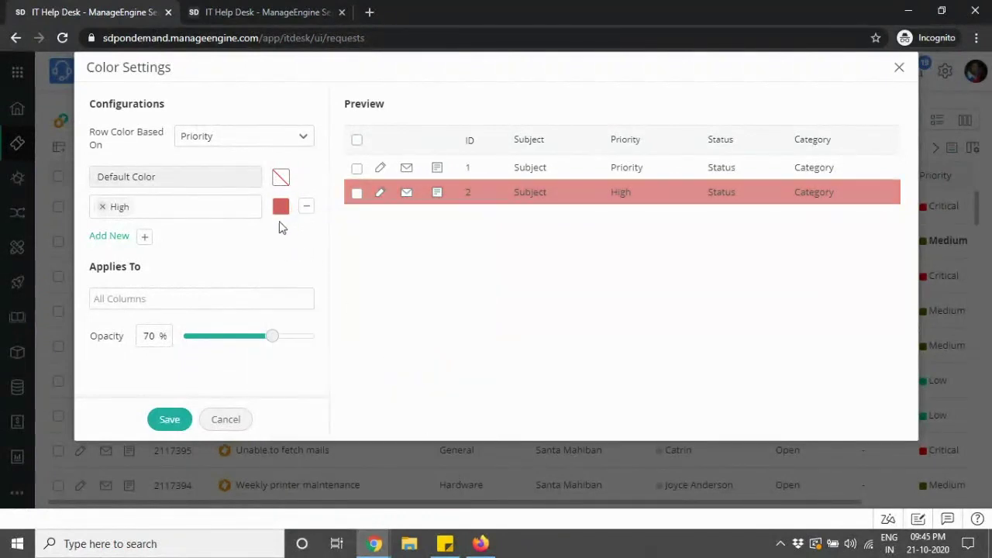
- Add row color rules for Low and Medium priority, plus one more rule left empty
left_click(143, 237)
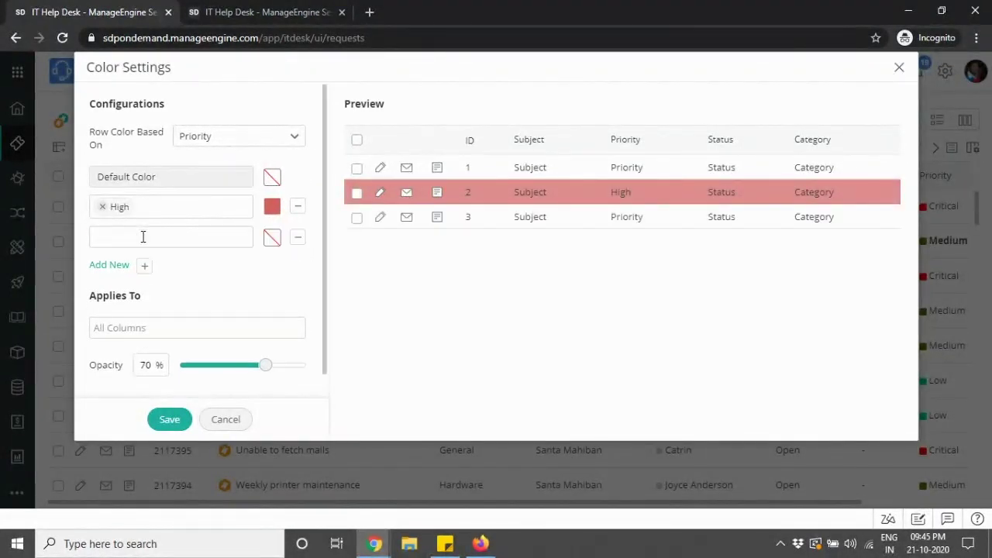
left_click(157, 238)
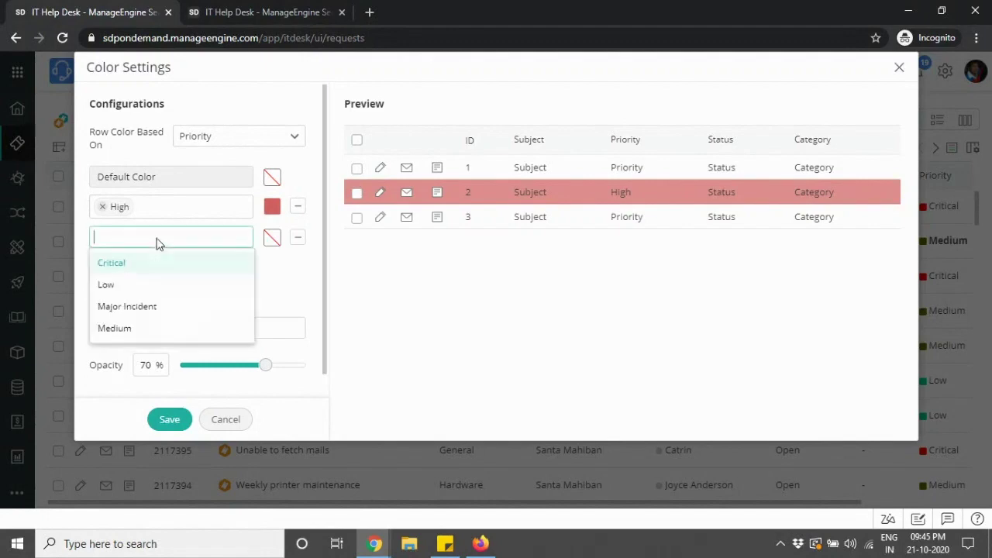
left_click(133, 287)
key("Escape")
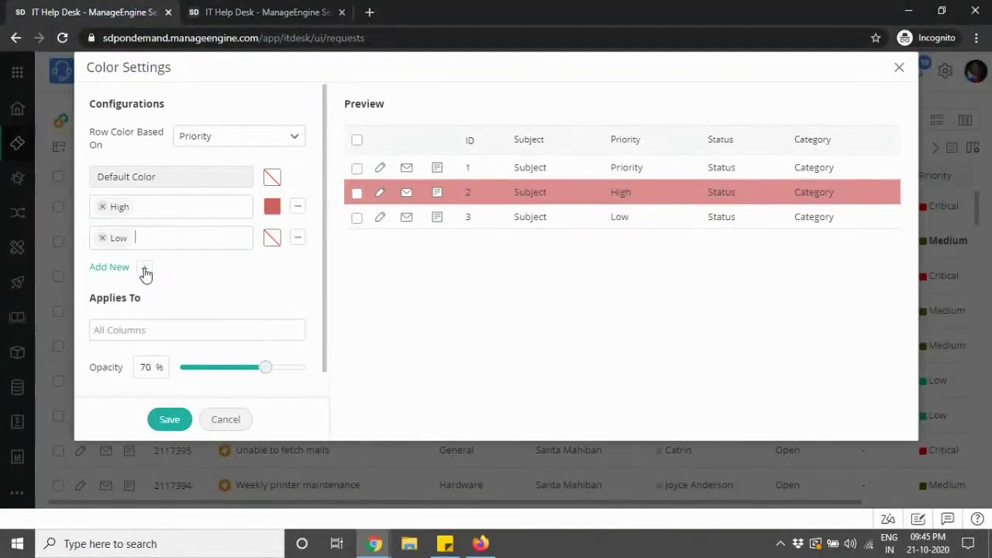
left_click(145, 268)
left_click(145, 298)
left_click(144, 272)
left_click(137, 339)
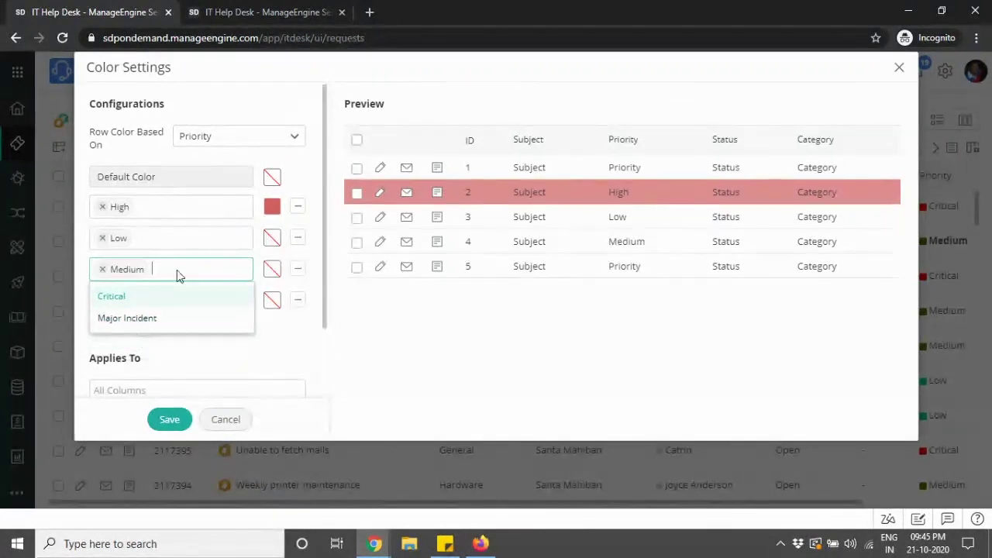
- Assign green #83CB10 to the Low priority rule and light blue to the Medium priority rule
left_click(270, 242)
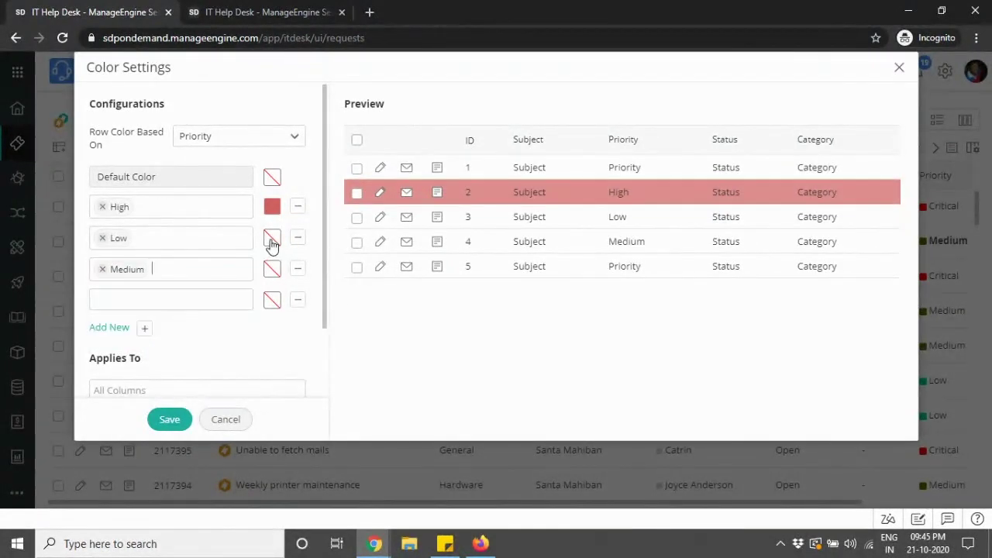
left_click(272, 242)
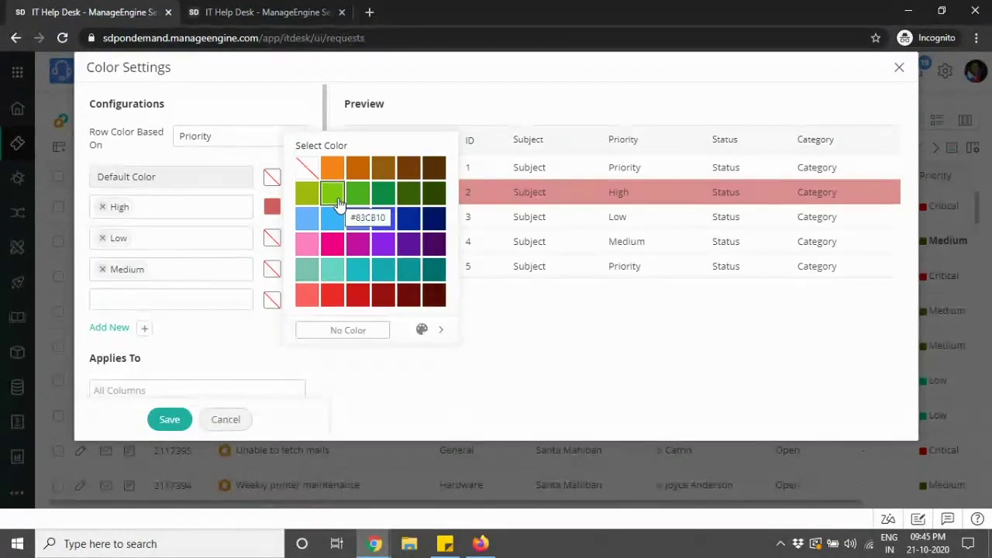
left_click(333, 194)
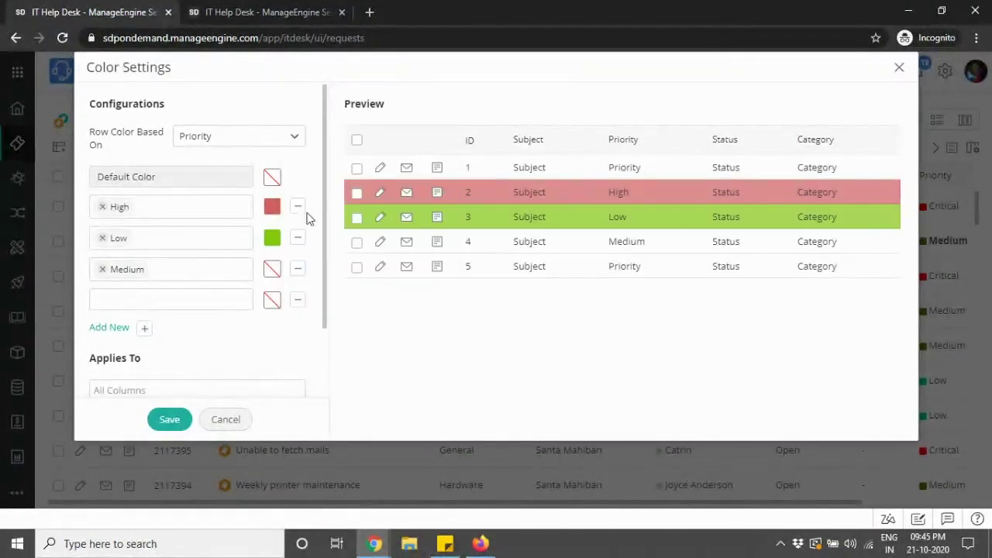
left_click(270, 273)
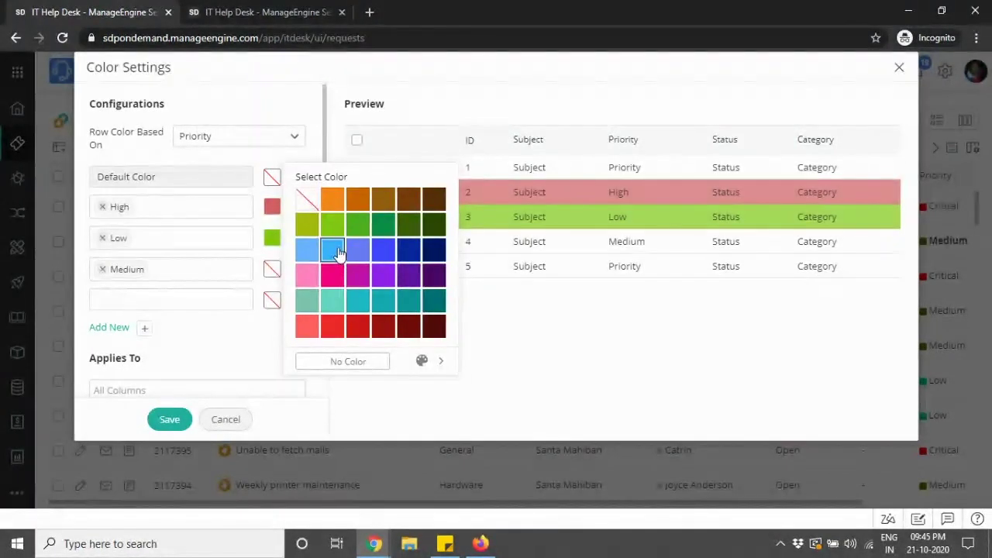
left_click(332, 249)
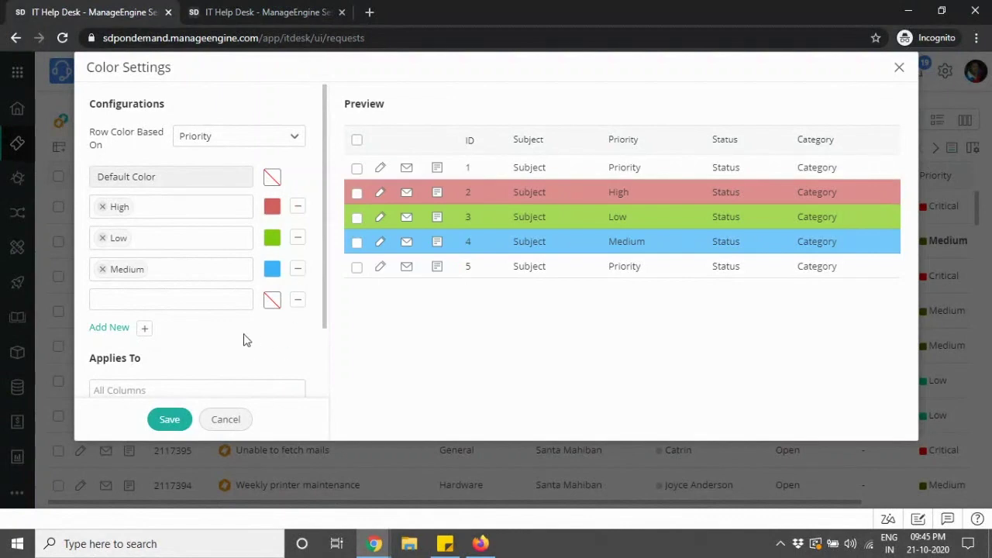
- Set the row color opacity to 52%
scroll(245, 340, "down", 1)
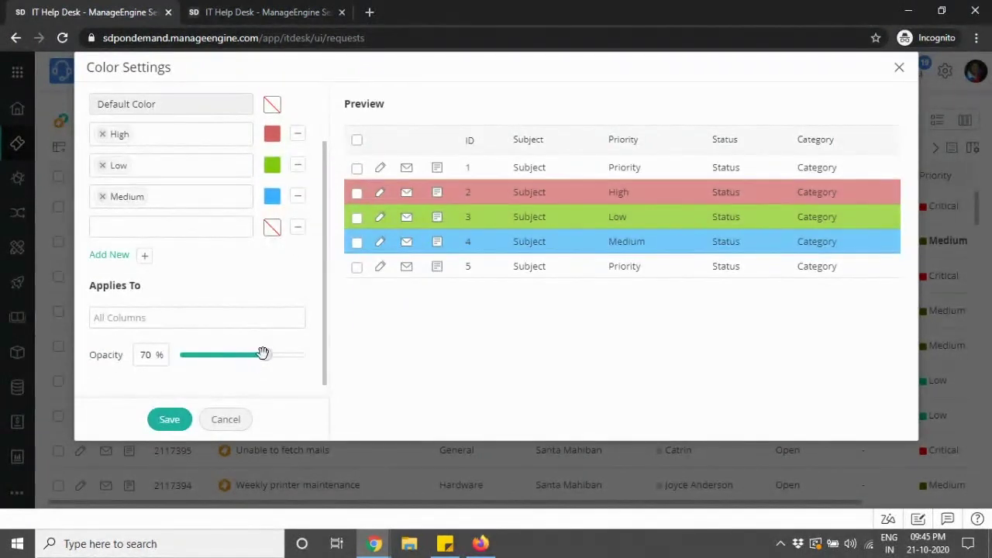
left_click_drag(218, 356, 248, 371)
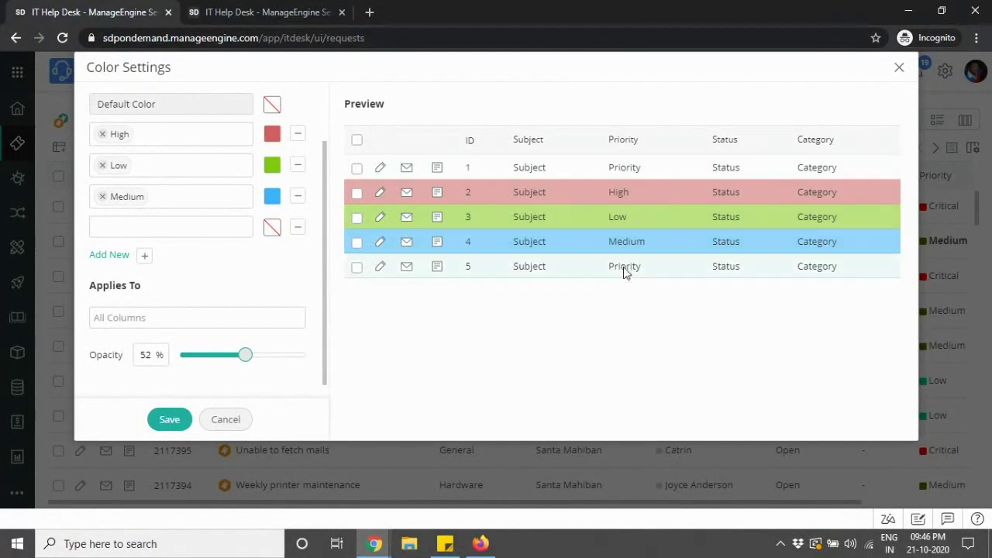
- Preview the colors applied to the Priority column only, and remove that column restriction again
left_click(140, 321)
scroll(166, 170, "down", 4)
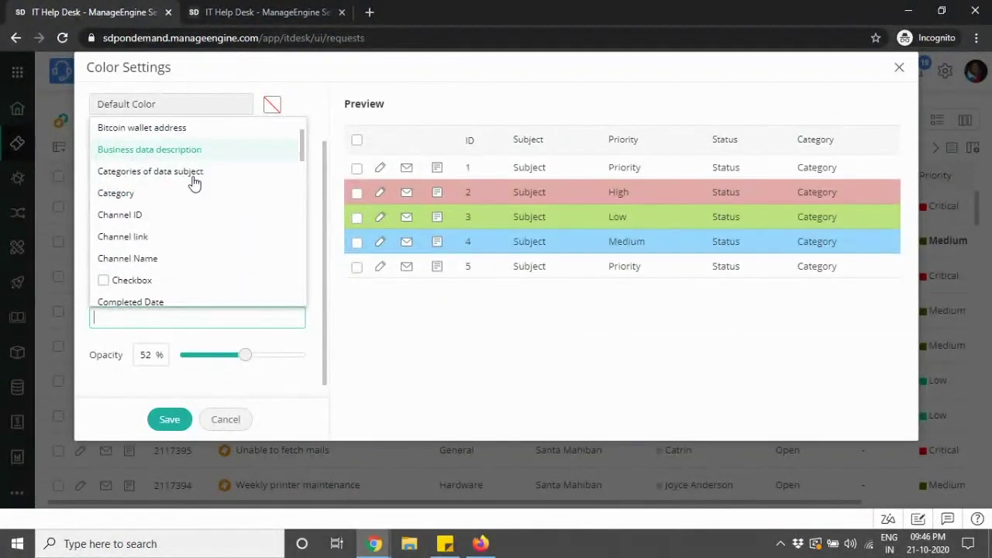
scroll(189, 226, "up", 2)
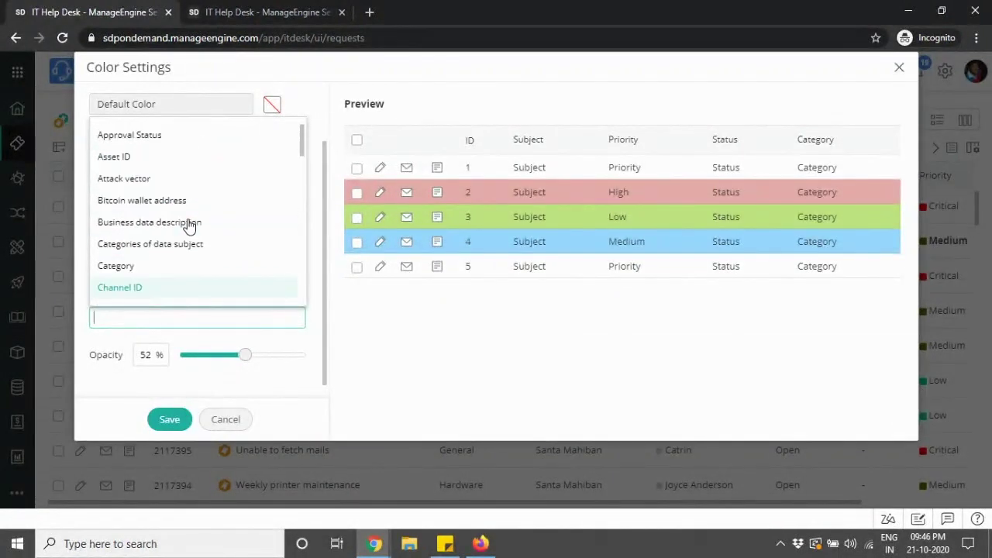
scroll(189, 224, "down", 5)
scroll(189, 225, "down", 2)
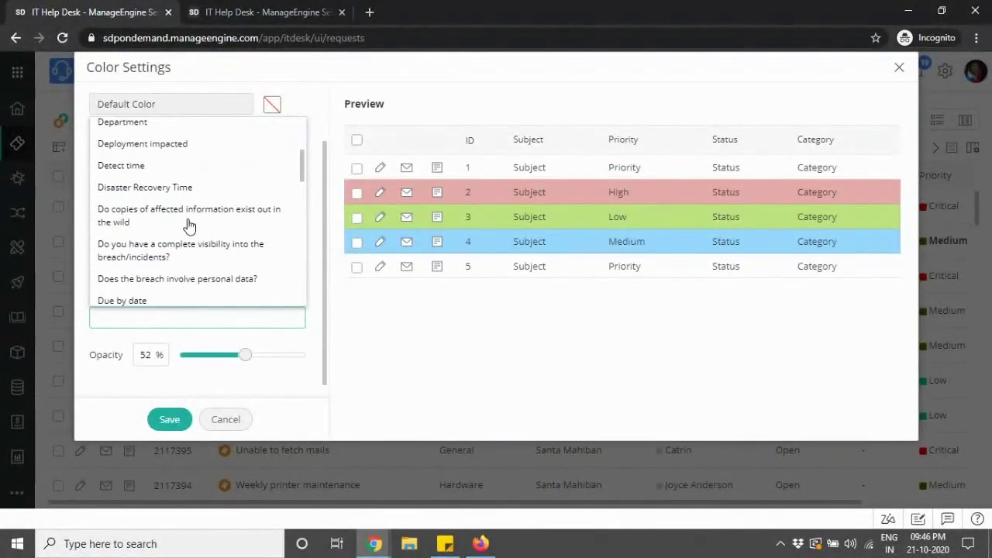
type("pr")
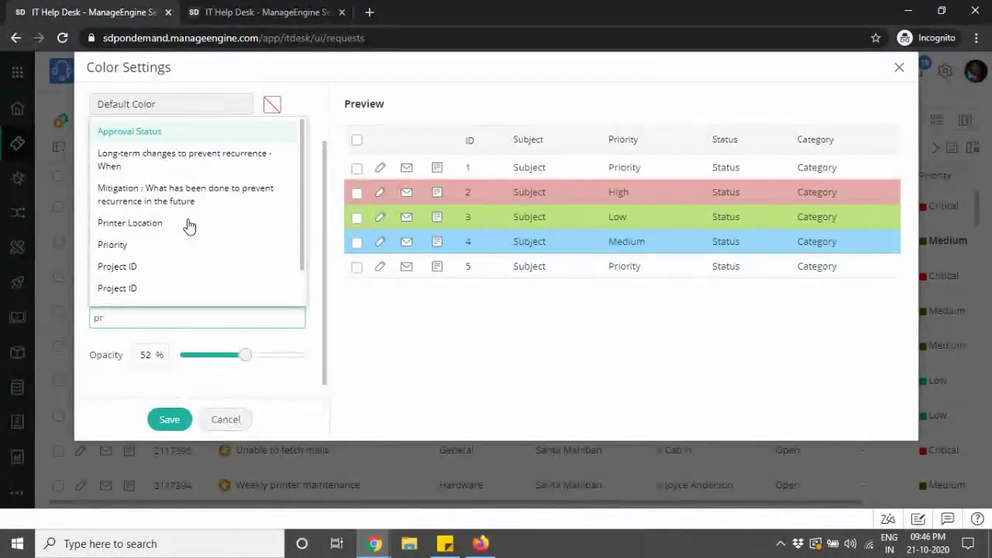
left_click(126, 247)
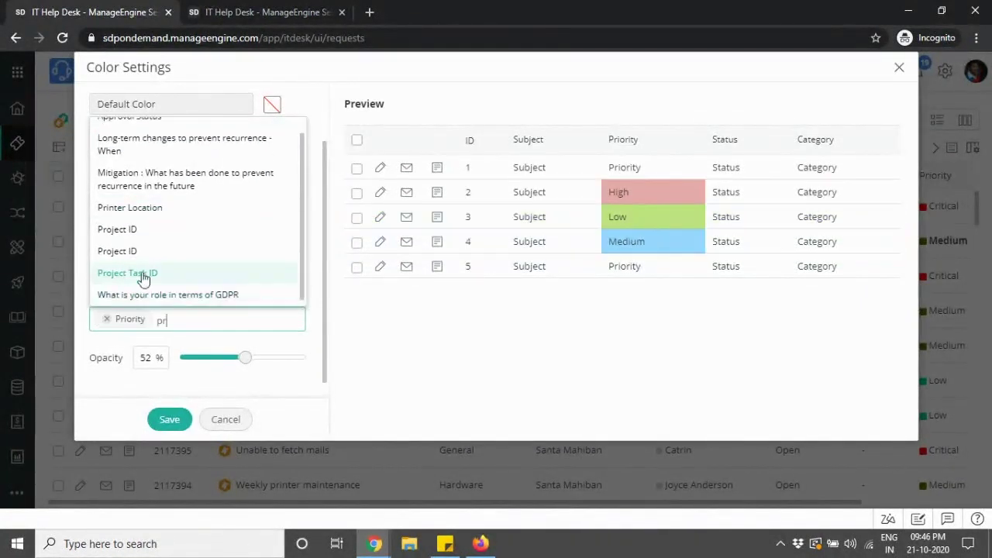
left_click(225, 322)
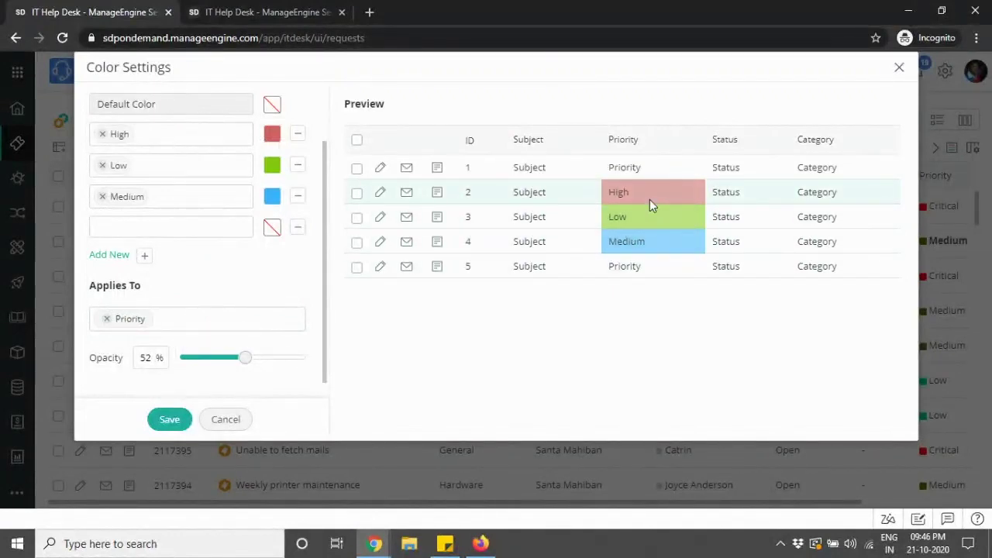
left_click(107, 318)
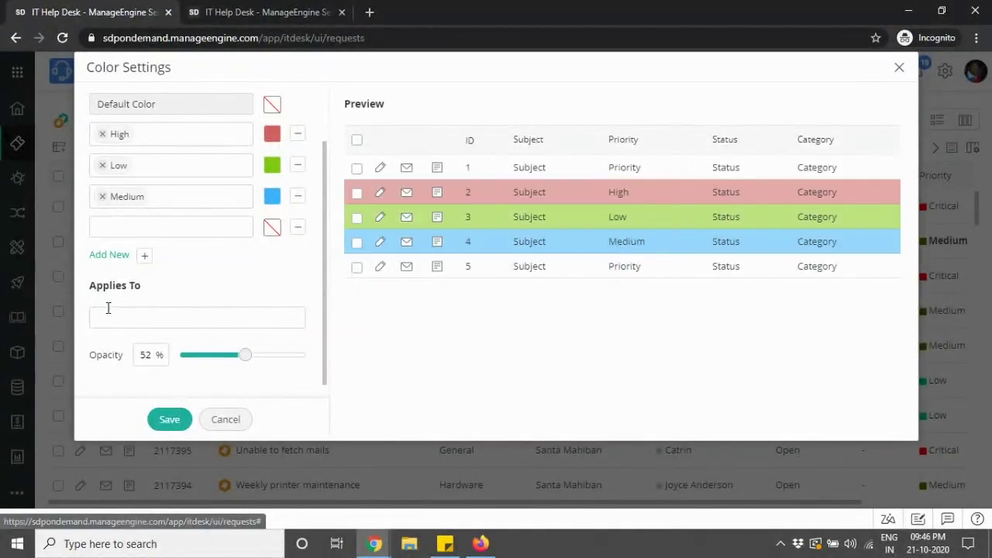
- Save the color settings and review the colored rows throughout the request list
left_click(185, 420)
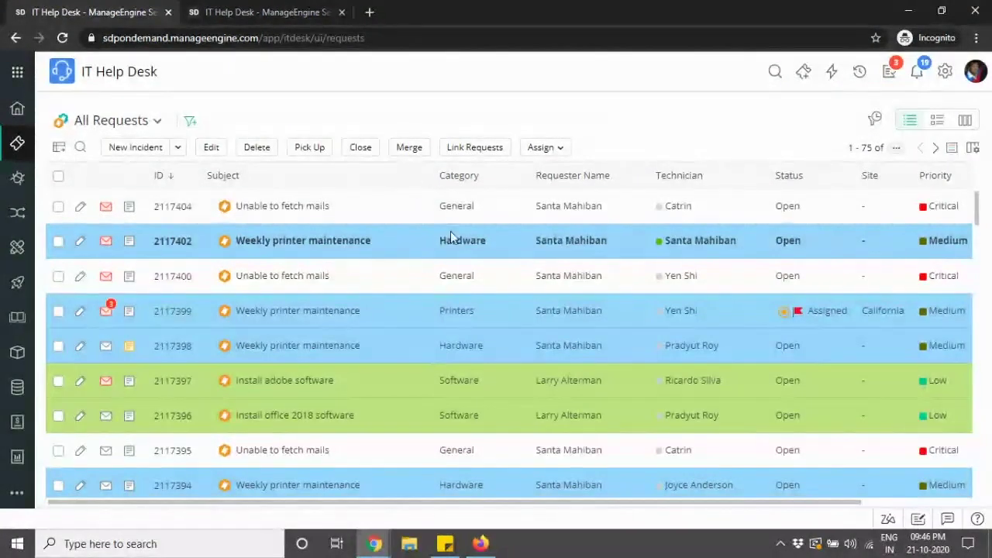
scroll(442, 279, "down", 4)
scroll(441, 287, "down", 9)
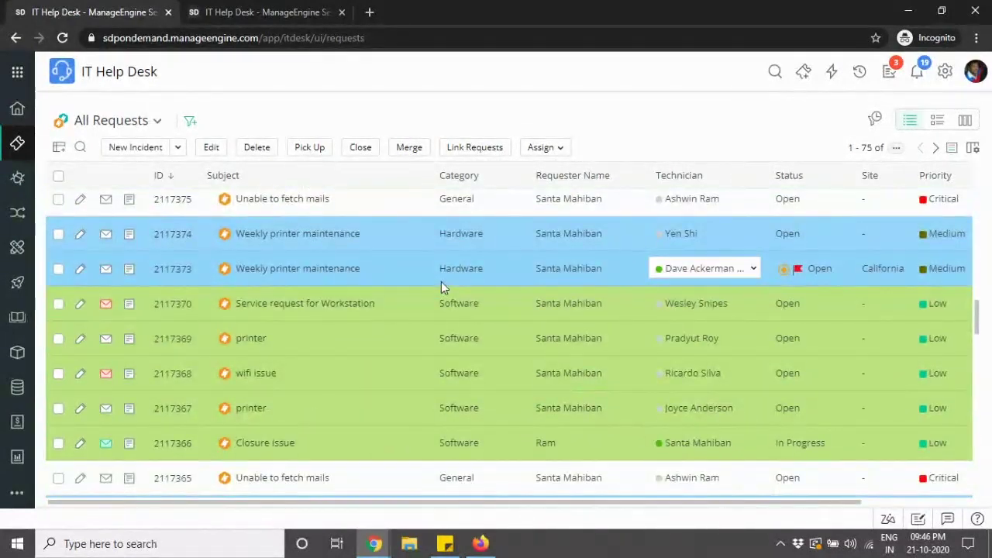
scroll(441, 287, "down", 3)
scroll(441, 287, "up", 2)
scroll(441, 287, "up", 10)
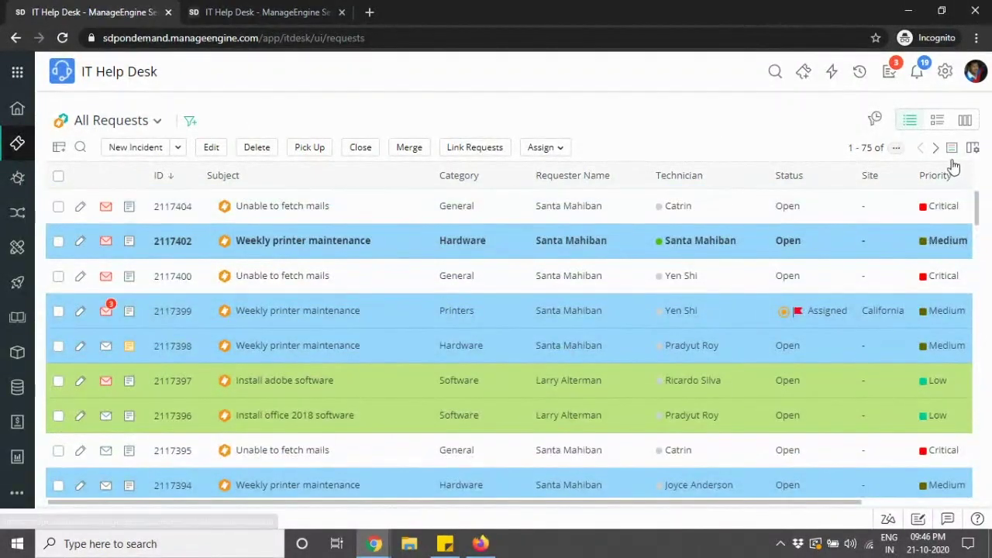
- Check the row color settings summary, switch the request list to the template view and review its priority color markers
left_click(954, 150)
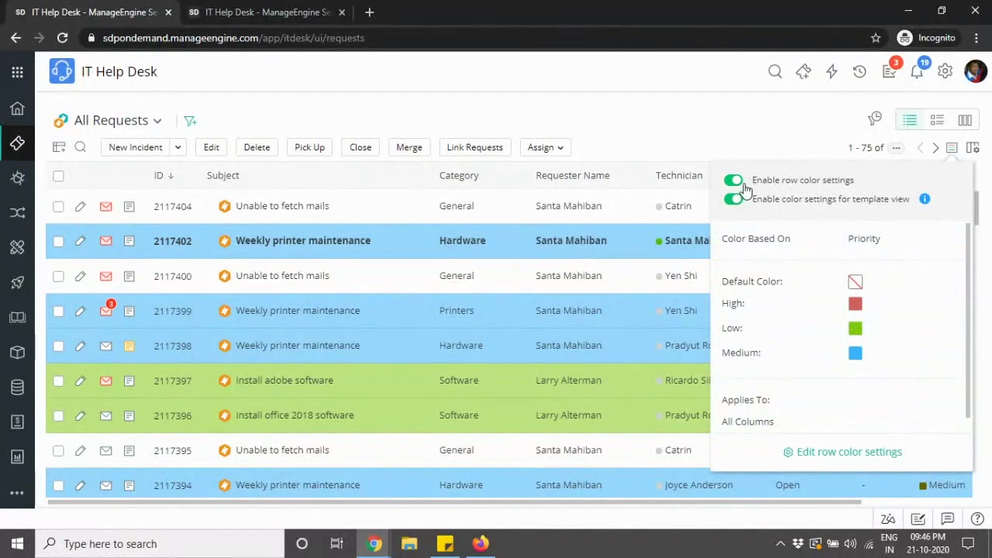
left_click(767, 142)
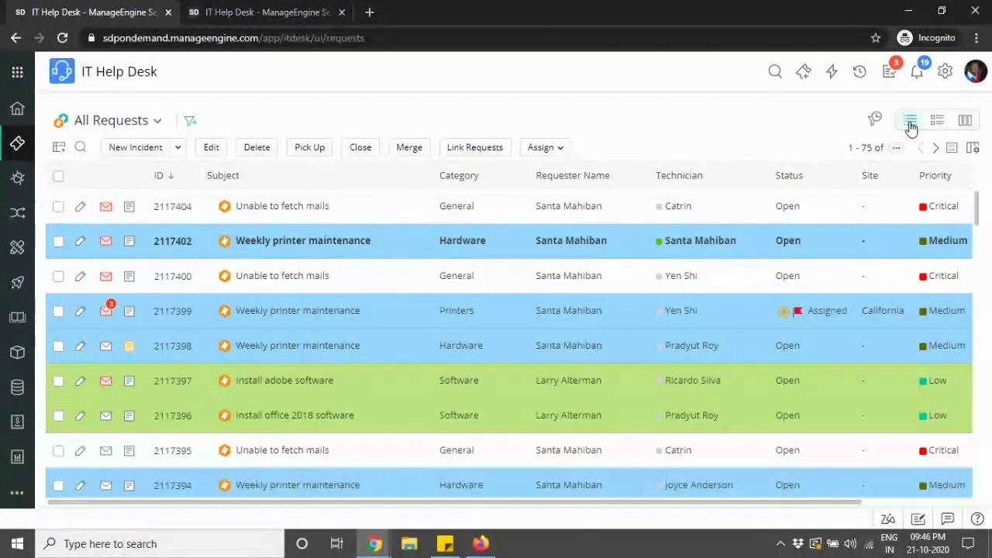
left_click(939, 126)
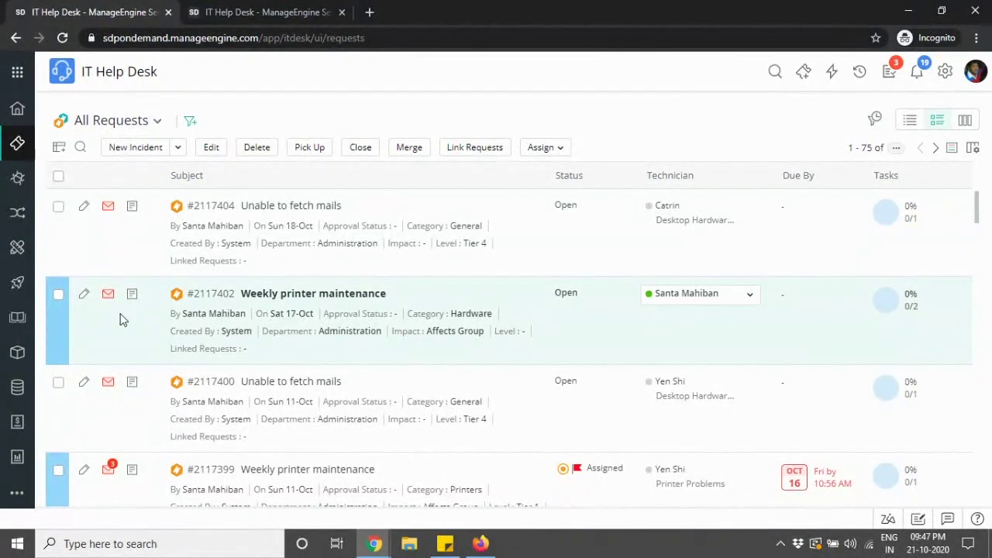
scroll(496, 369, "down", 2)
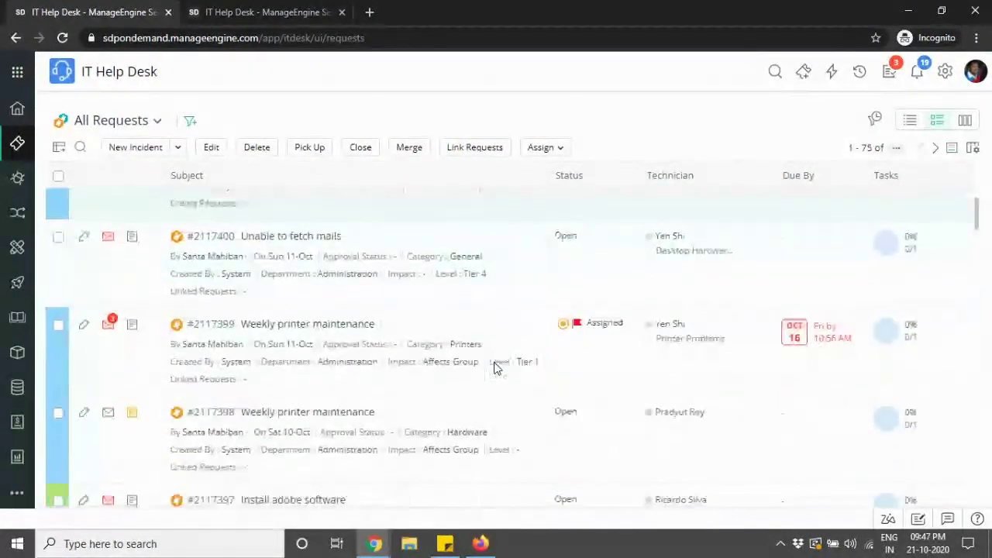
scroll(496, 363, "down", 2)
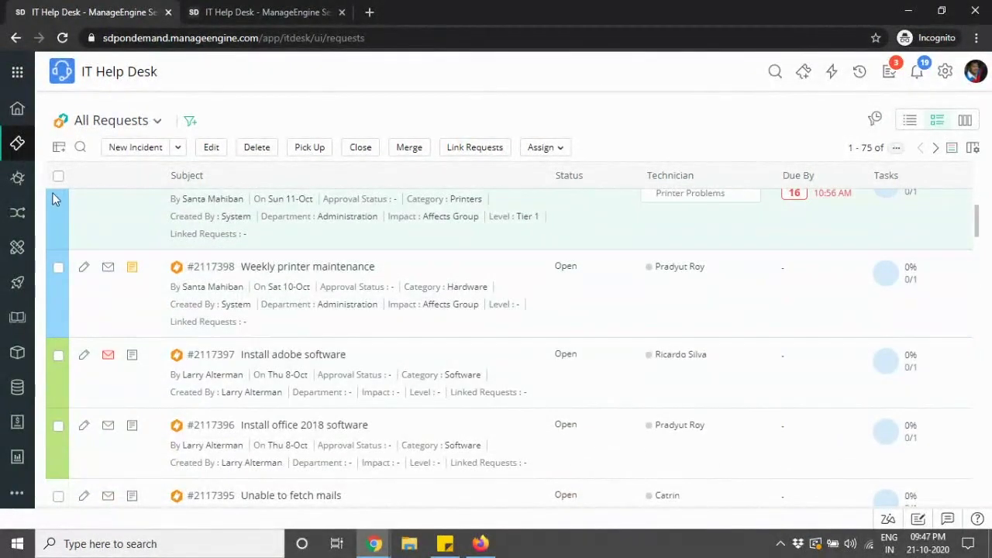
scroll(60, 411, "down", 1)
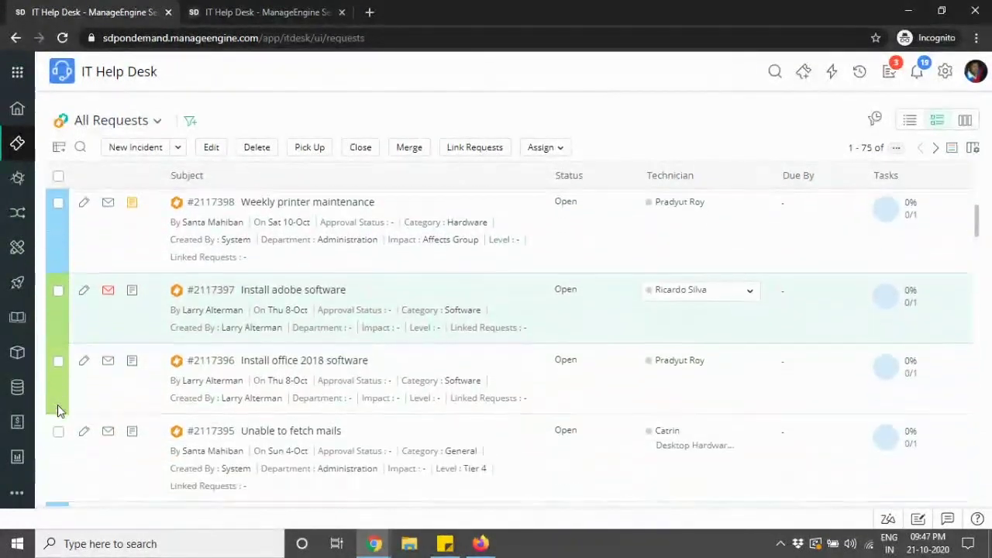
scroll(59, 411, "down", 1)
scroll(60, 411, "up", 6)
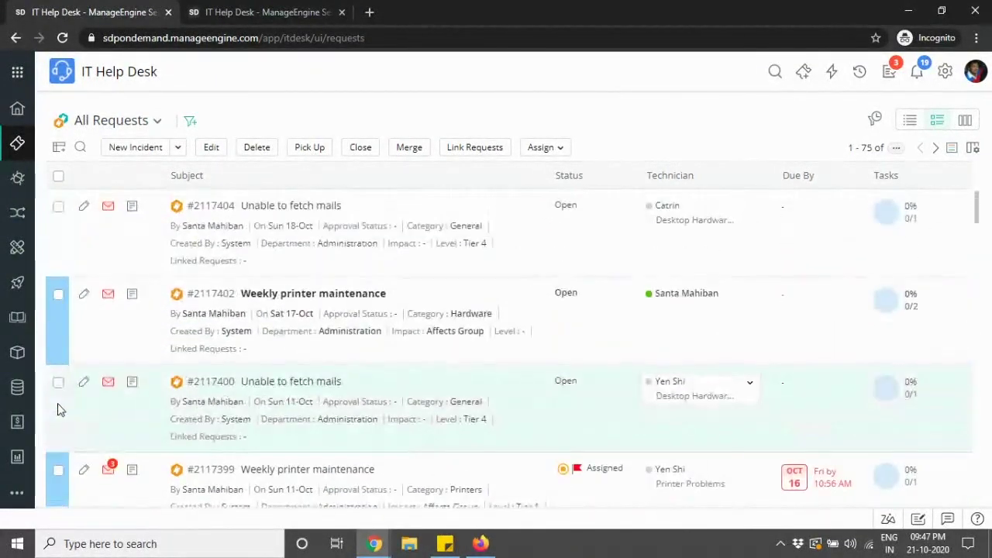
- Disable the color settings for the template view while keeping the row color settings enabled
left_click(953, 149)
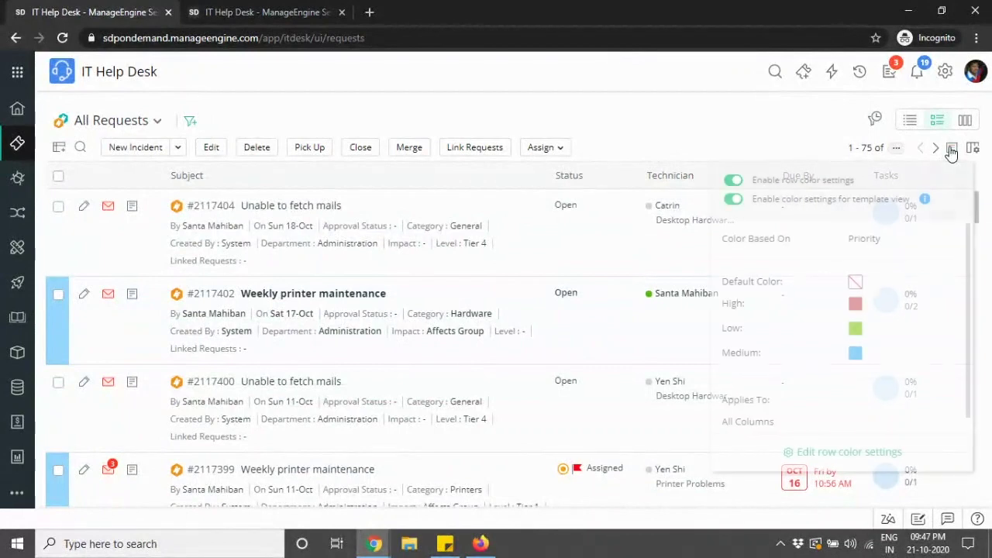
left_click(733, 201)
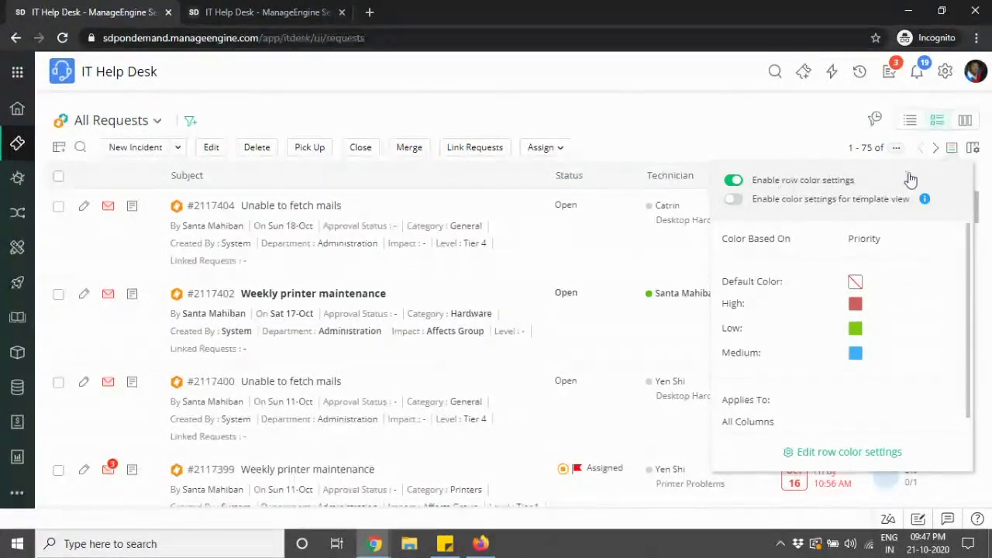
left_click(953, 149)
left_click(953, 149)
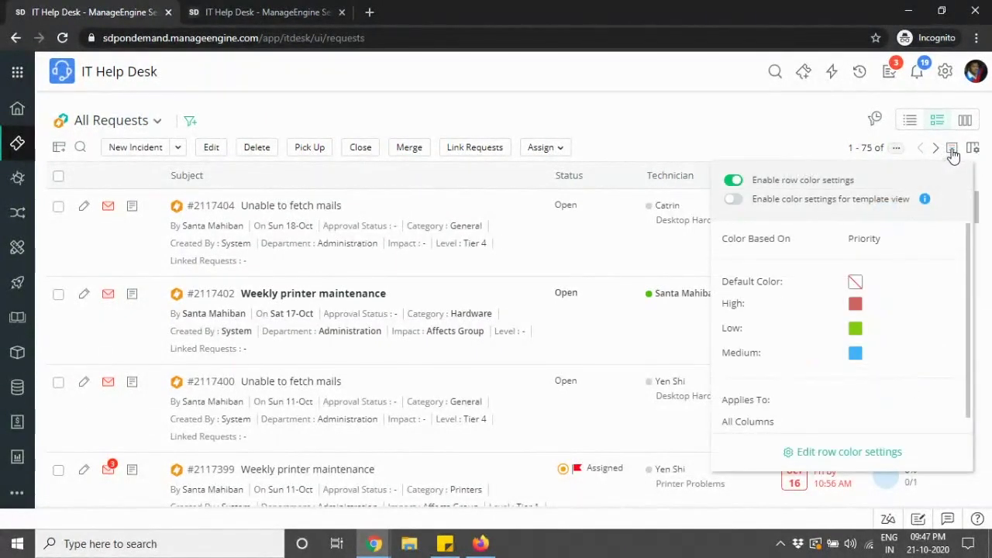
left_click(760, 147)
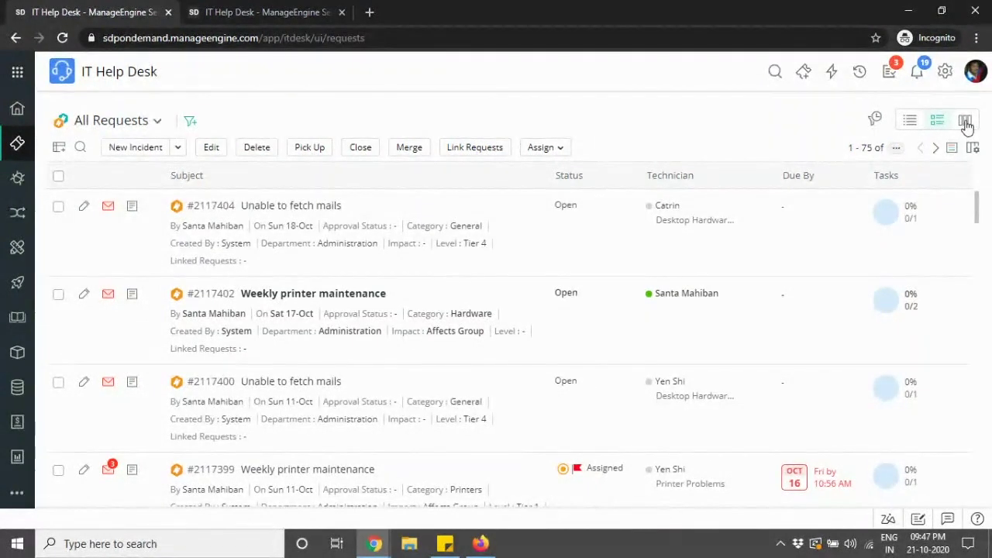
- Switch the requests to the Kanban view, preview the Compact display density and restore Comfort
left_click(965, 122)
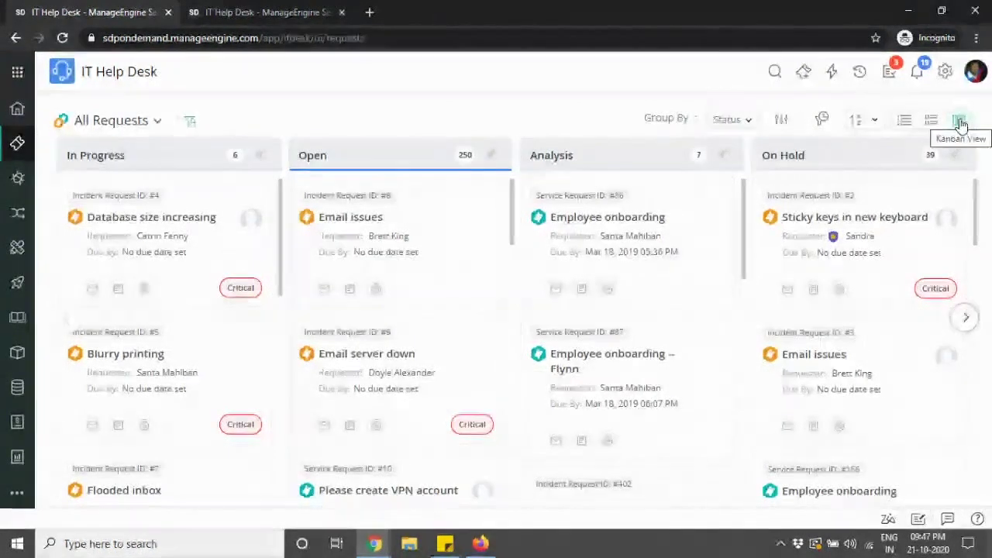
left_click(749, 124)
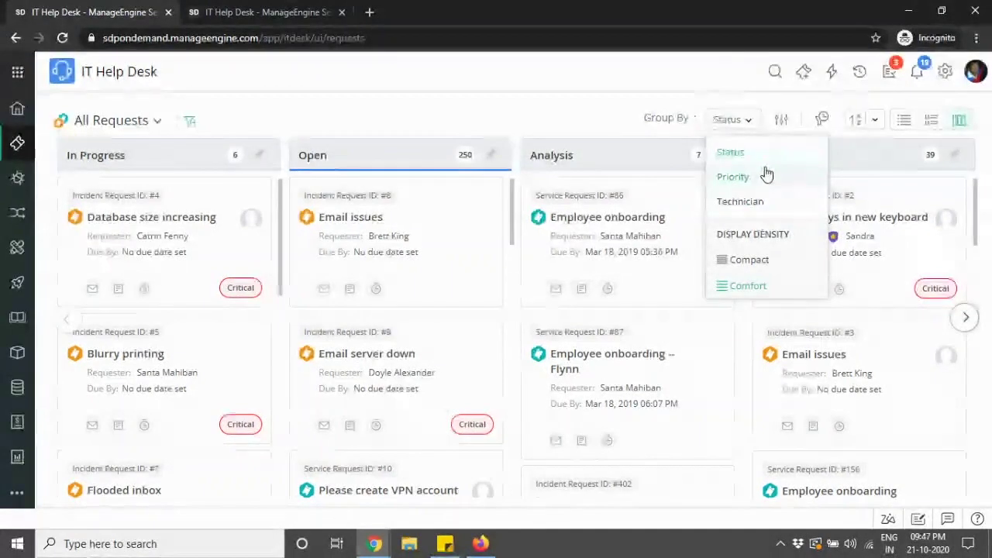
left_click(749, 261)
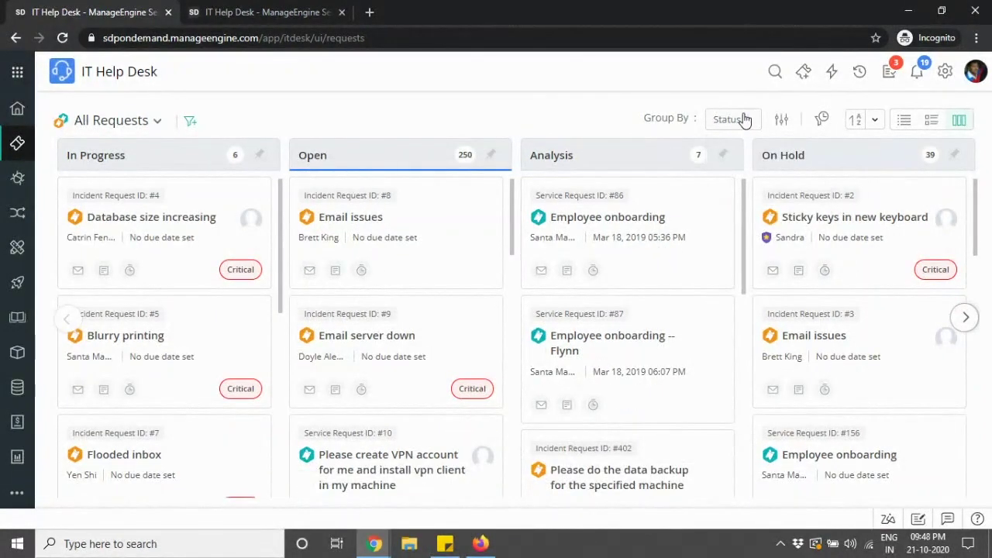
left_click(733, 119)
left_click(747, 284)
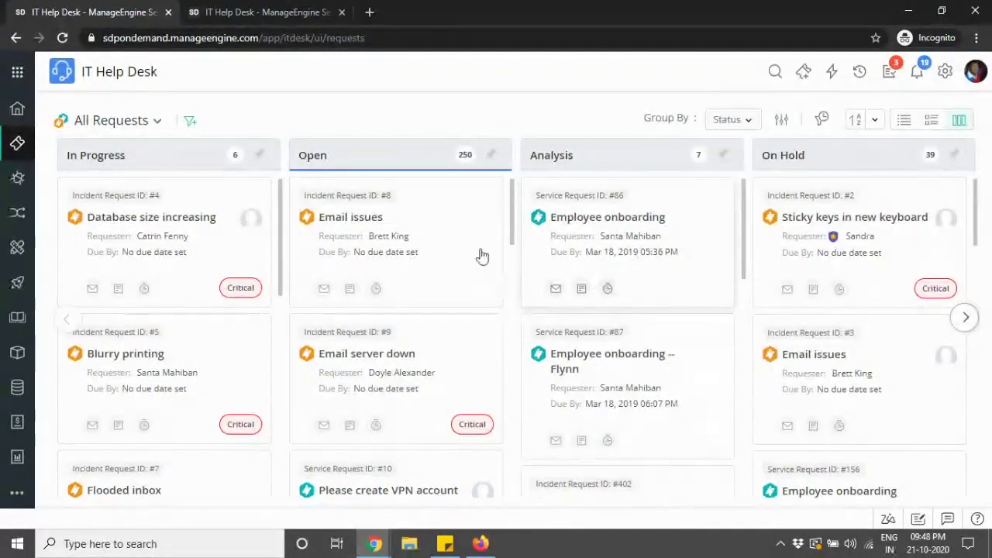
- Move the first Employee onboarding request from Analysis to Open, and group the Kanban board by Priority
left_click_drag(634, 213, 454, 233)
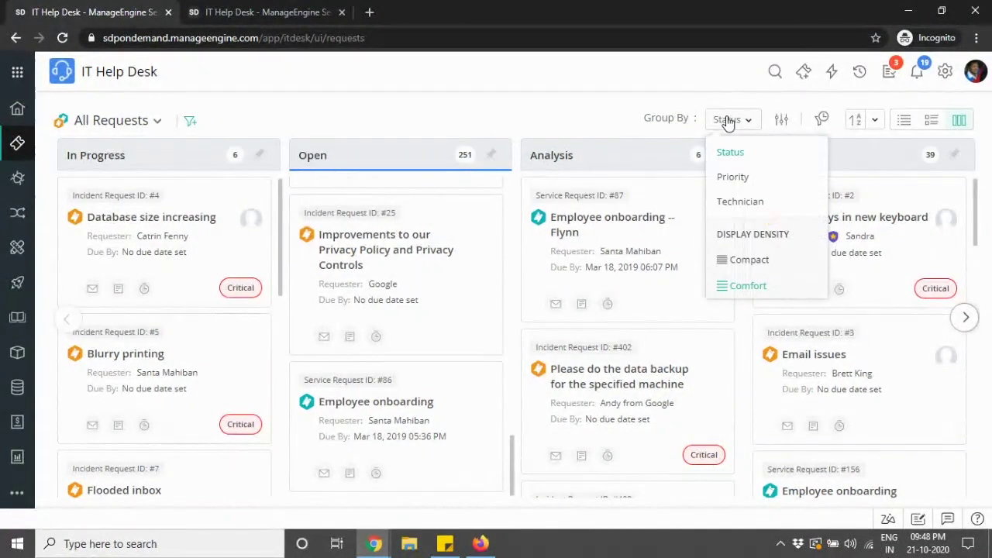
left_click(741, 178)
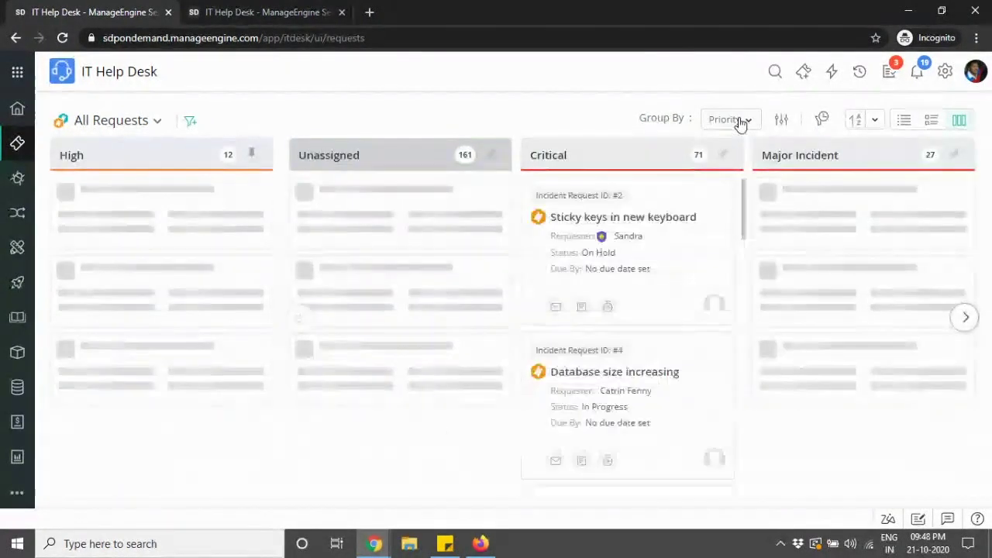
left_click(740, 121)
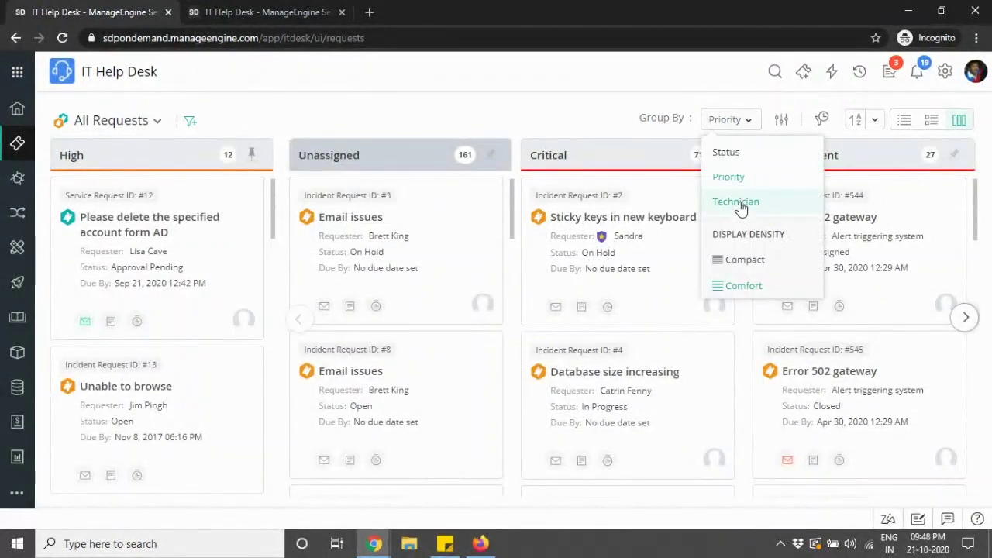
left_click(567, 106)
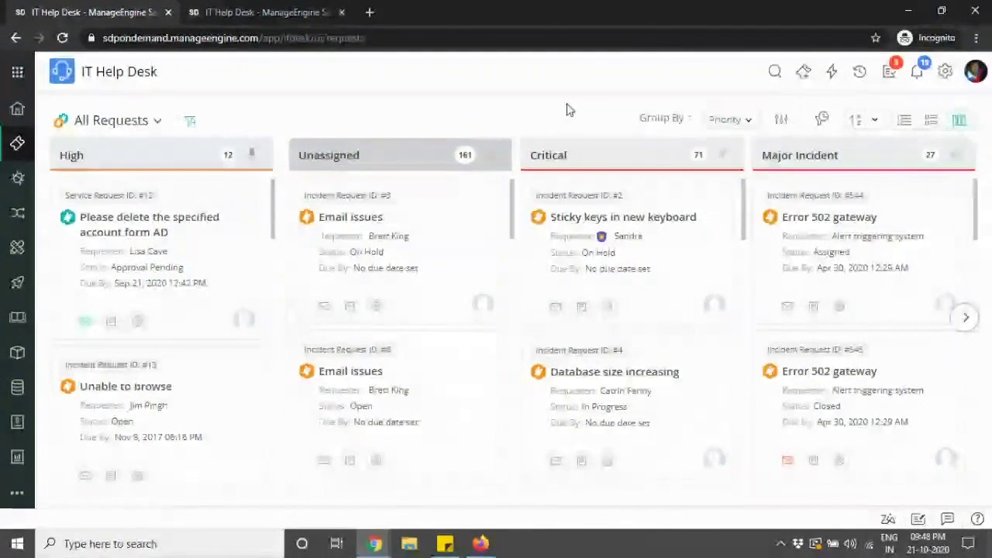
- Unpin the High priority column and browse the board's columns through to Low and back
left_click(782, 122)
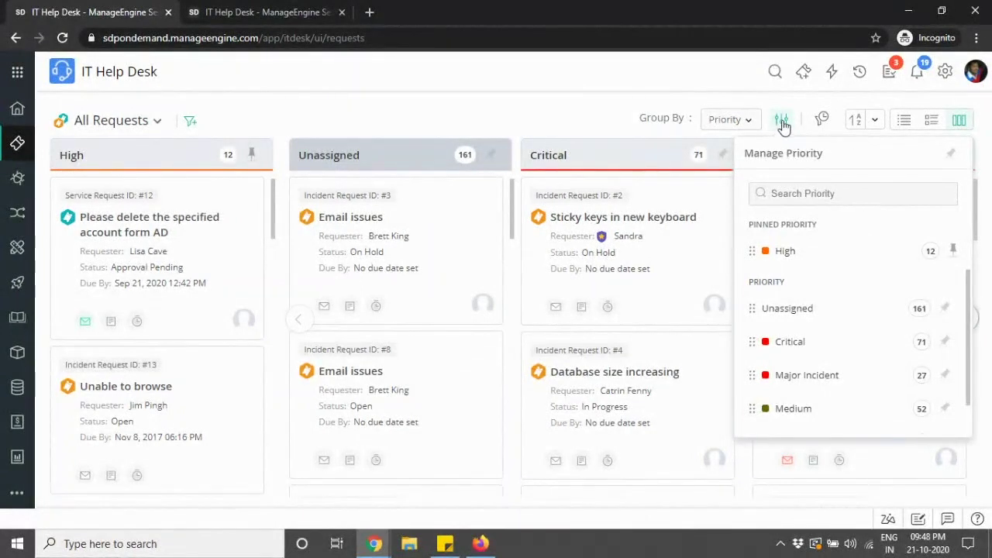
left_click(252, 155)
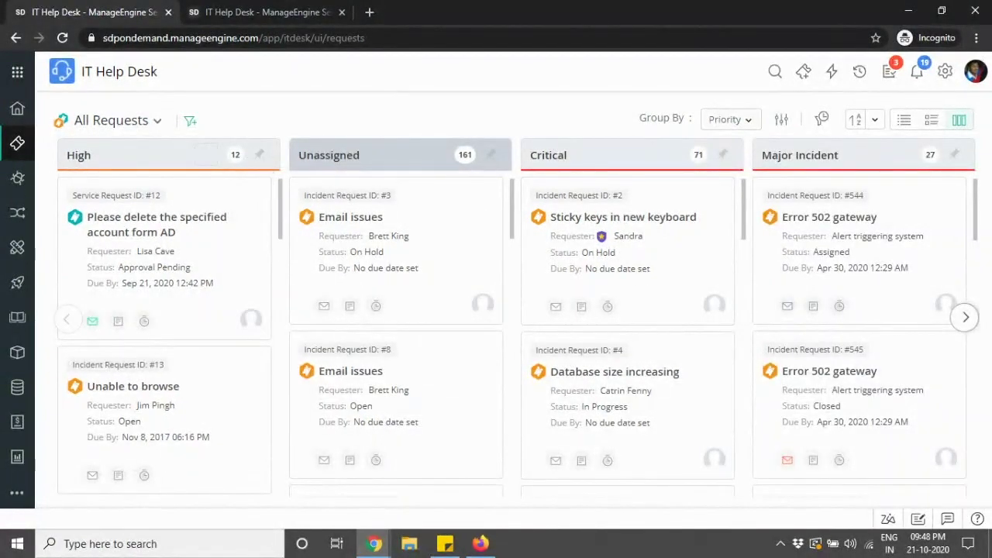
left_click(966, 319)
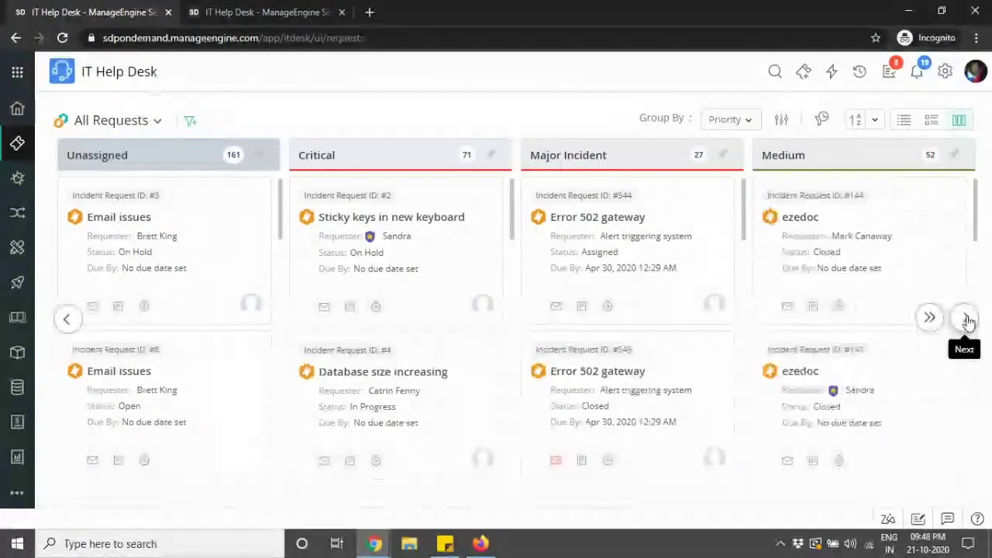
left_click(967, 321)
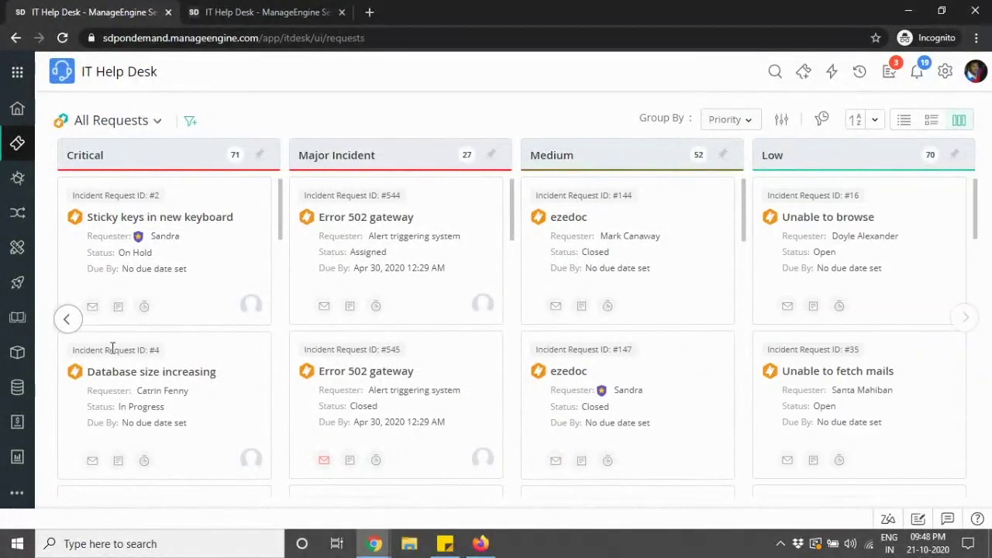
left_click(66, 323)
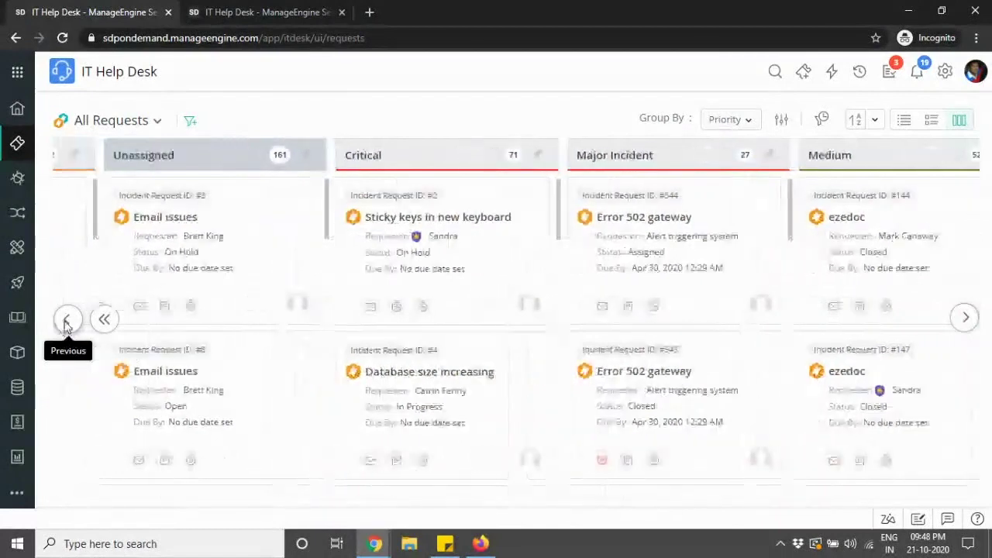
left_click(66, 321)
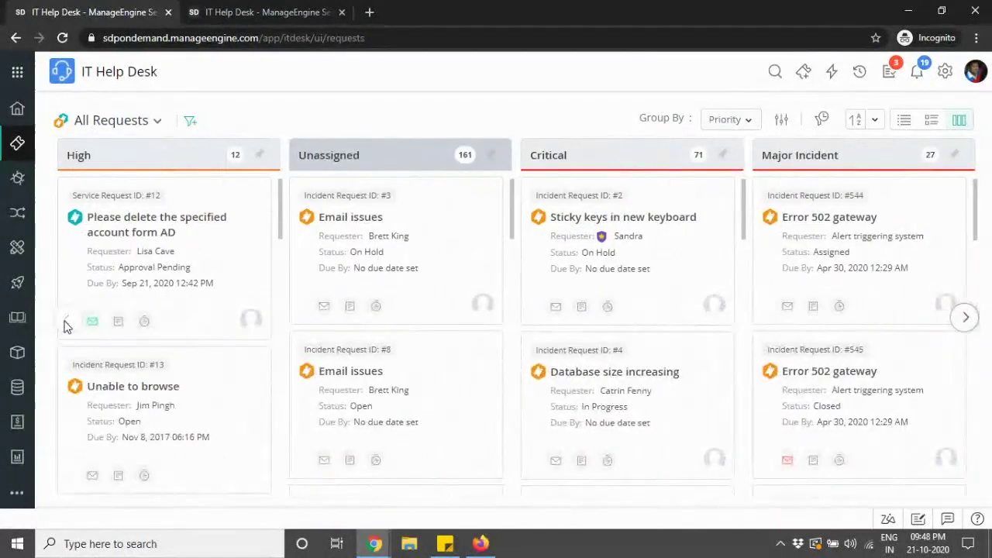
- Pin the High and Unassigned columns and advance the remaining priority columns by one
left_click(263, 157)
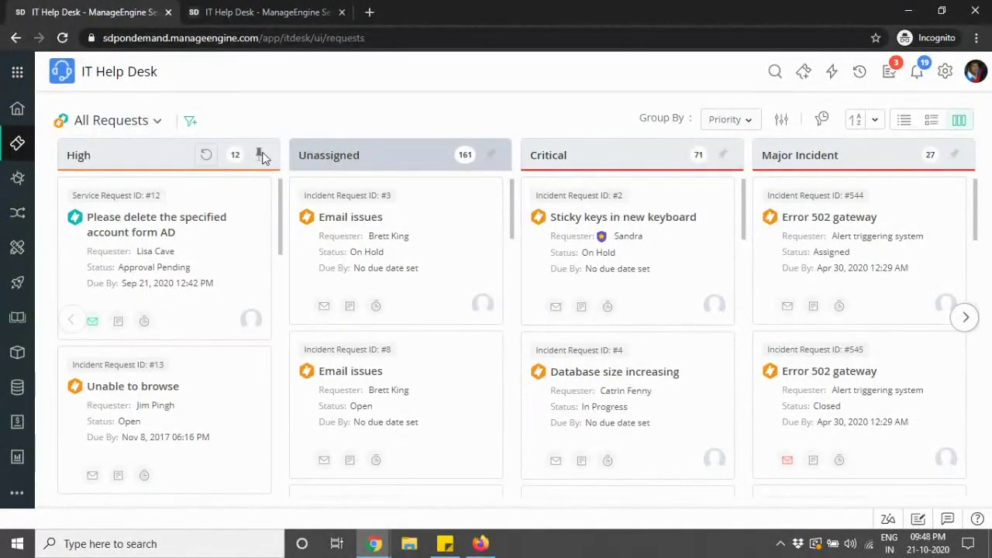
left_click(489, 155)
left_click(964, 317)
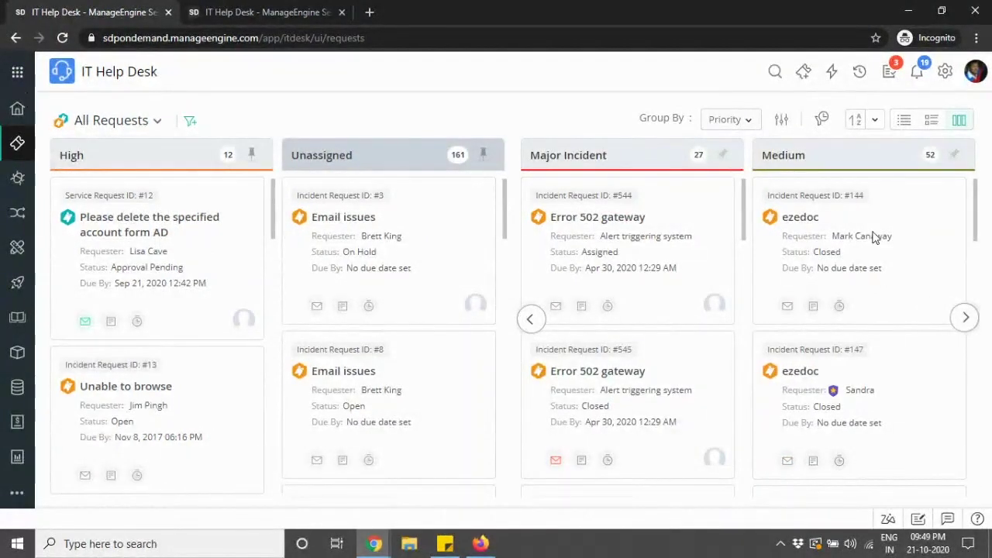
- Manage the priority columns by pinning Critical between High and Unassigned, and unpin it again
left_click(781, 122)
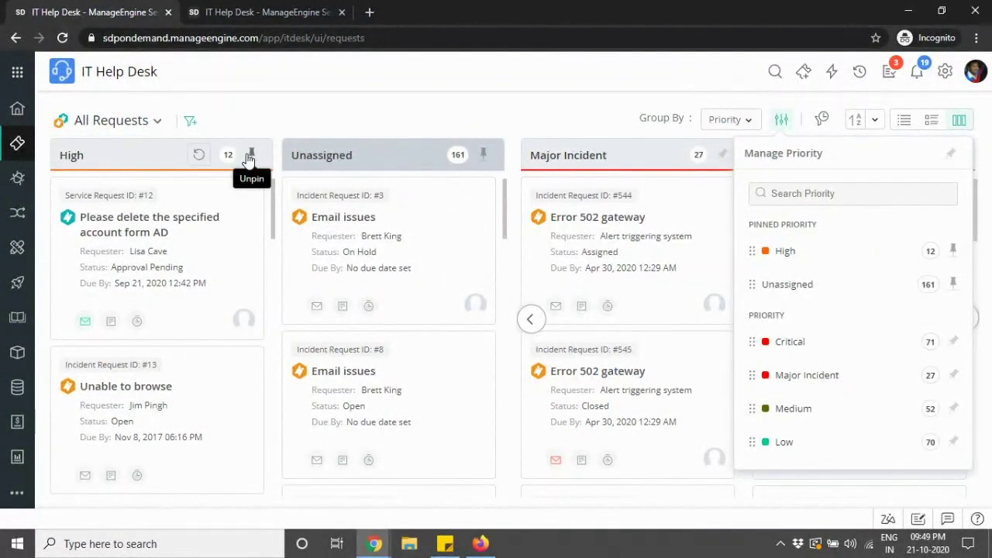
left_click(802, 343)
left_click_drag(803, 344, 796, 286)
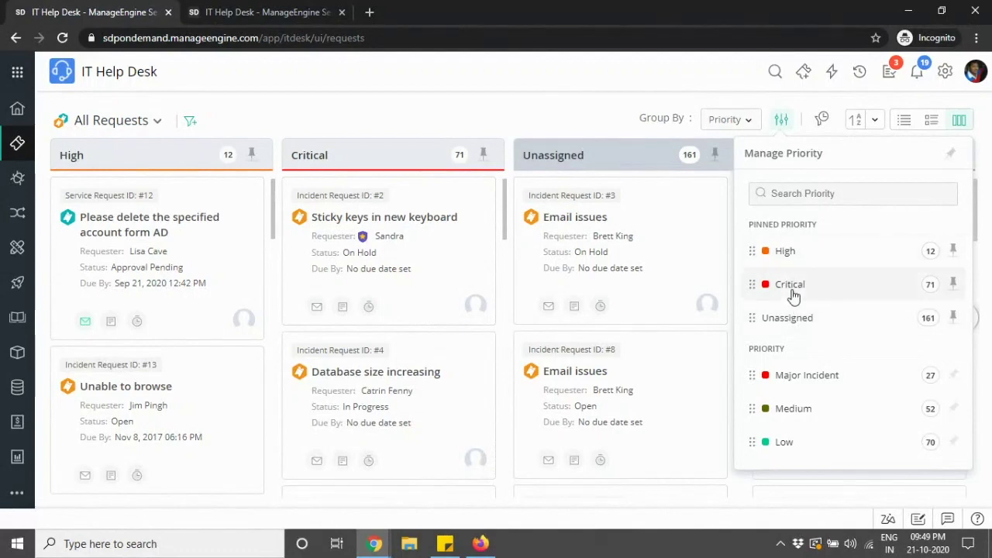
left_click(954, 285)
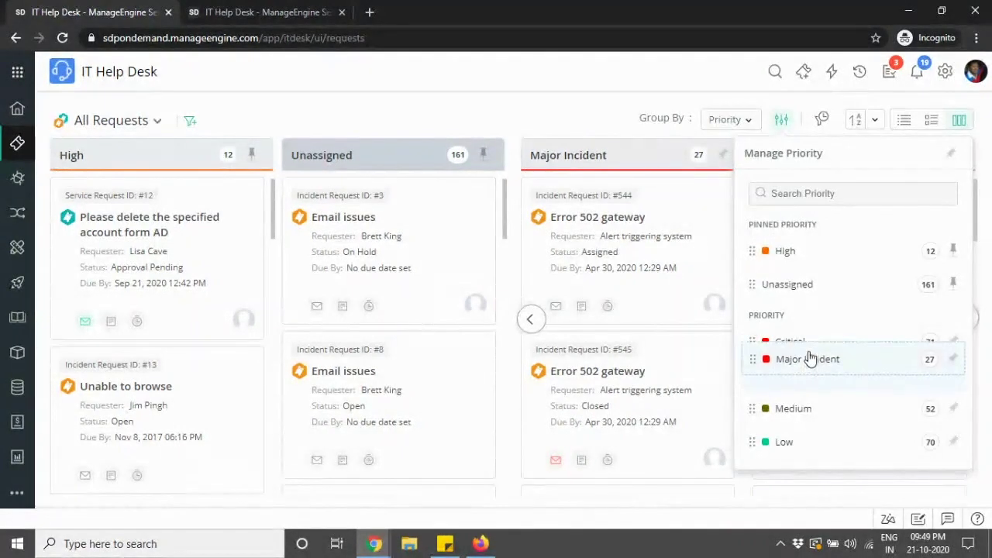
- Reorder the unpinned priorities so Medium comes before Major Incident, and review the column order on the board
left_click_drag(802, 398, 802, 358)
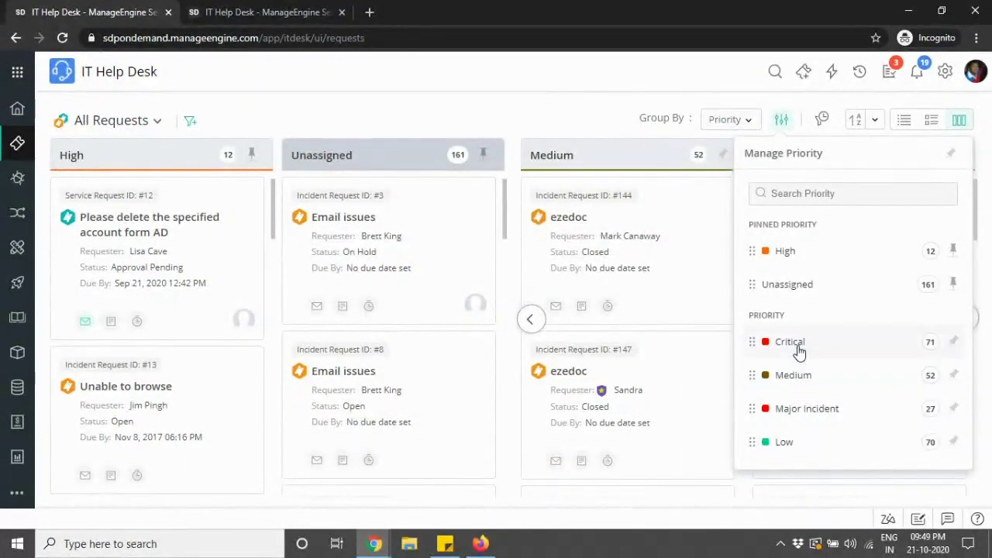
left_click(531, 319)
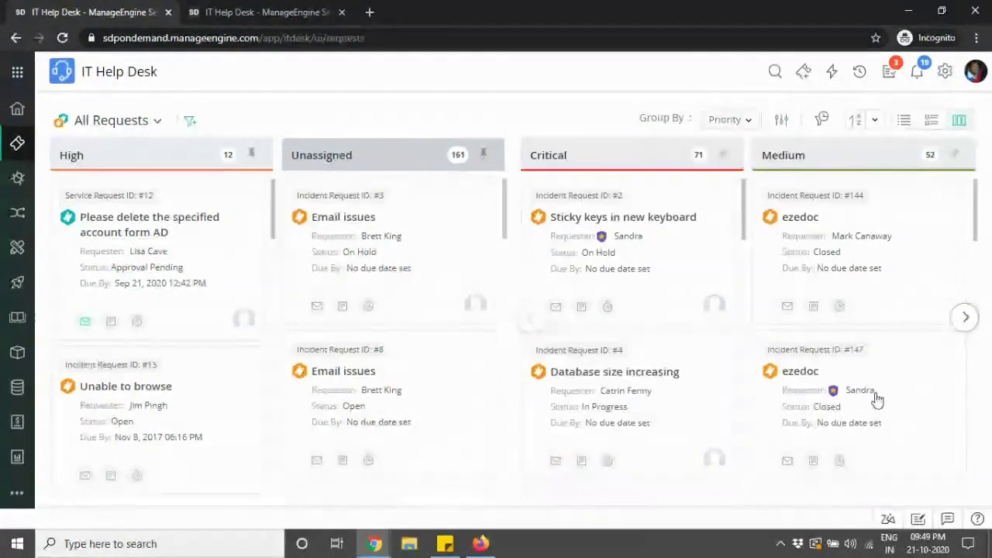
left_click(782, 124)
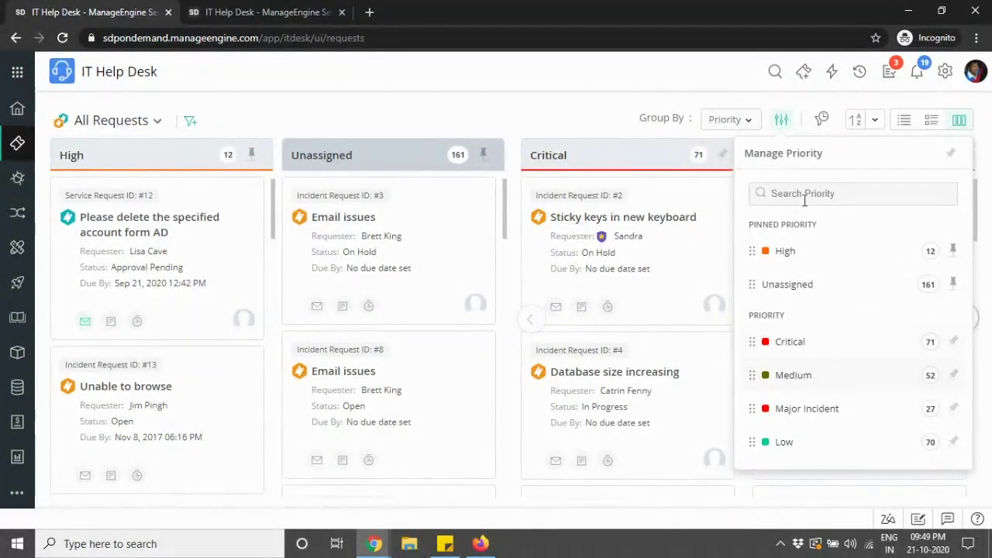
left_click(772, 109)
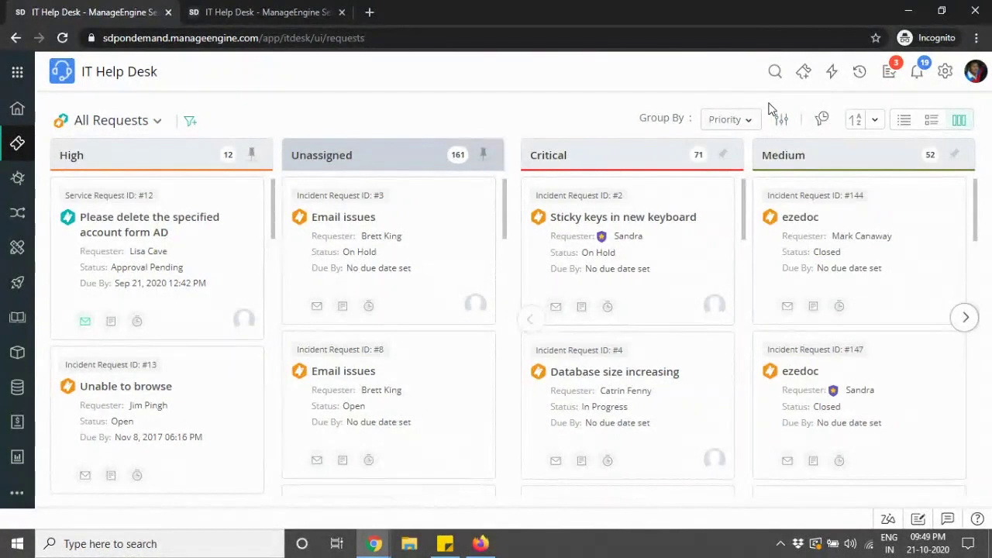
left_click(17, 142)
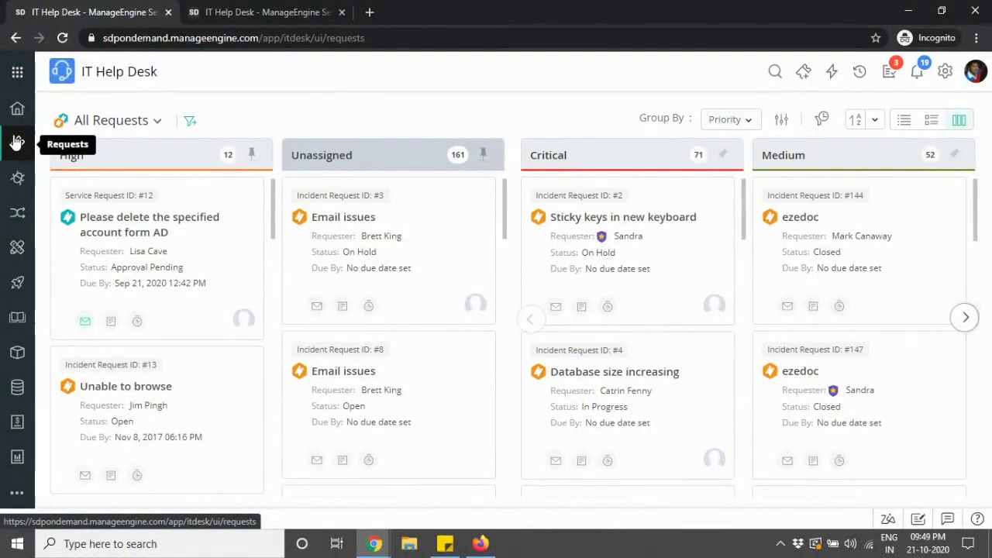
- Open the Changes module, check its list and template views, and switch it to the calendar view
left_click(21, 220)
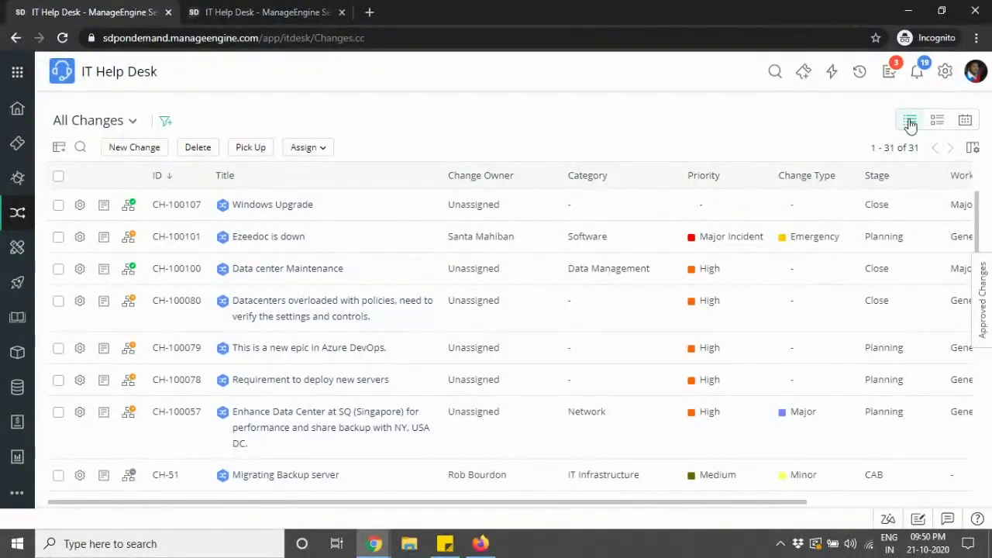
left_click(937, 123)
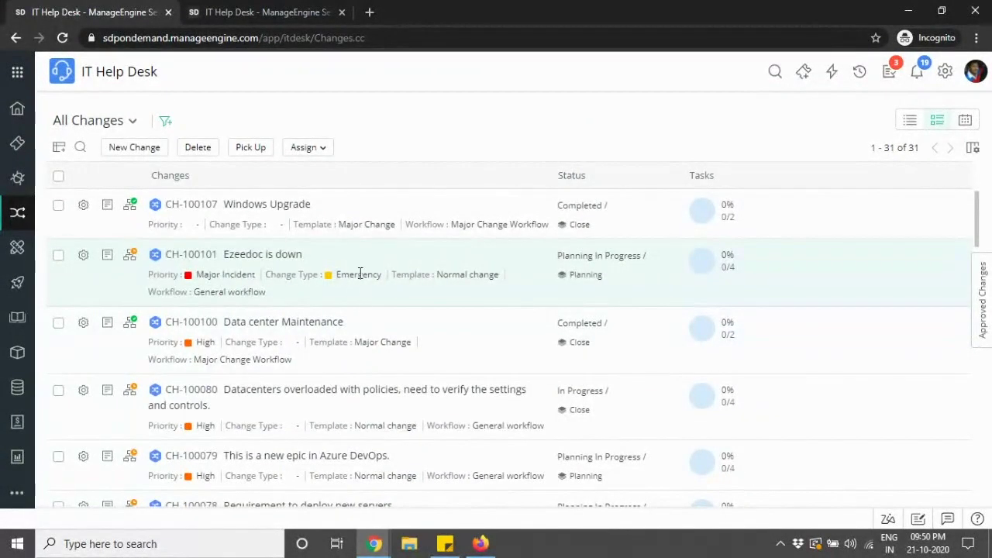
left_click(966, 122)
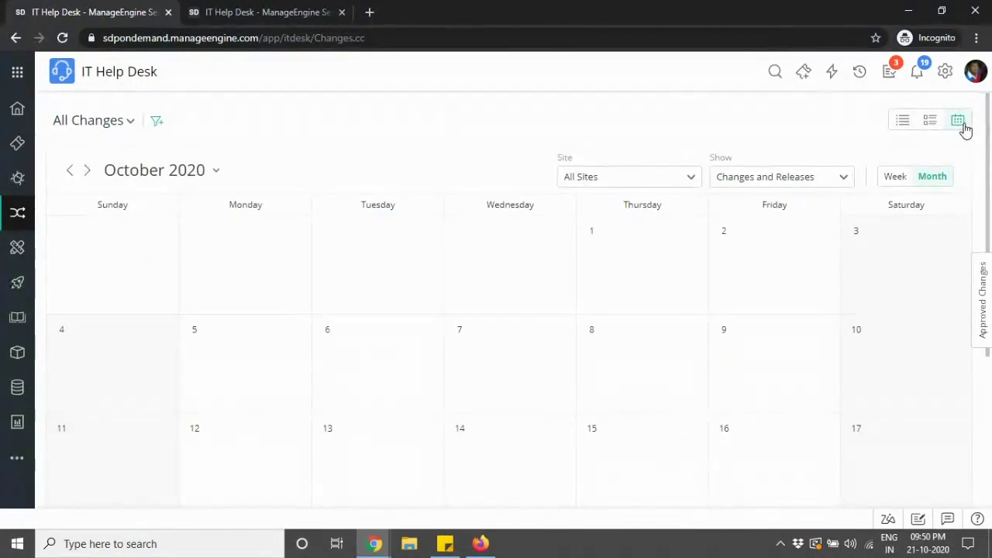
- Set the changes calendar to September 2020
left_click(165, 177)
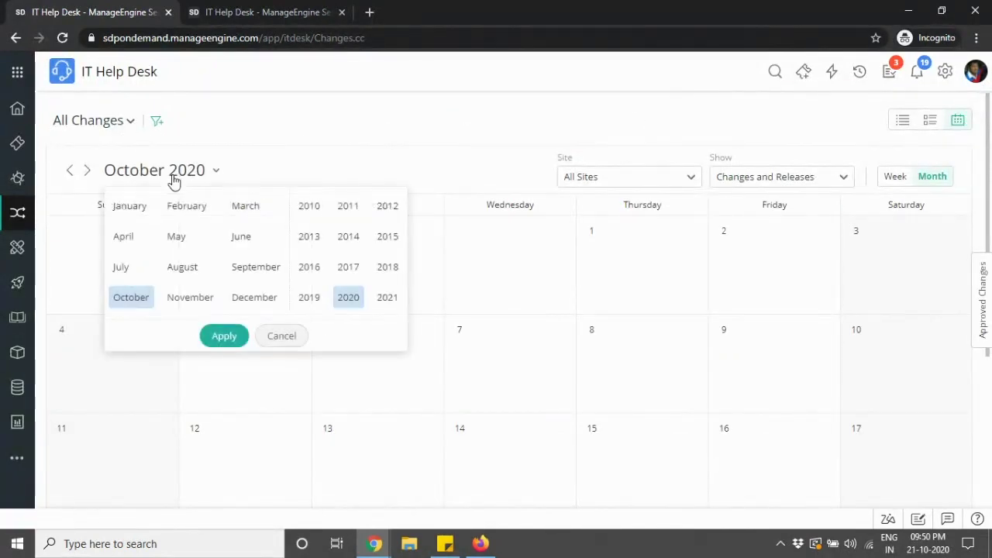
left_click(256, 268)
left_click(239, 339)
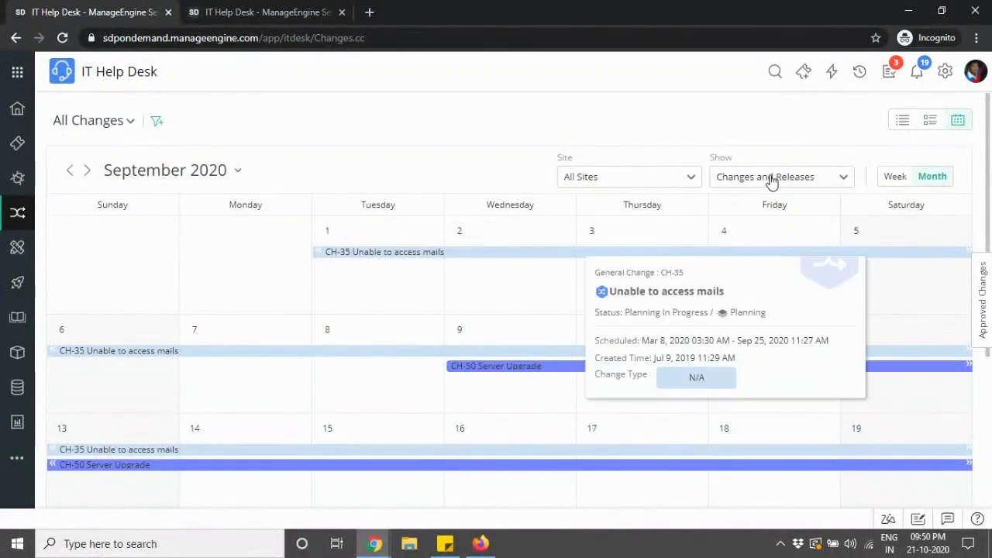
- Review the changes scheduled through the month and check which record types the calendar's Show filter offers
scroll(522, 318, "down", 1)
scroll(521, 317, "down", 3)
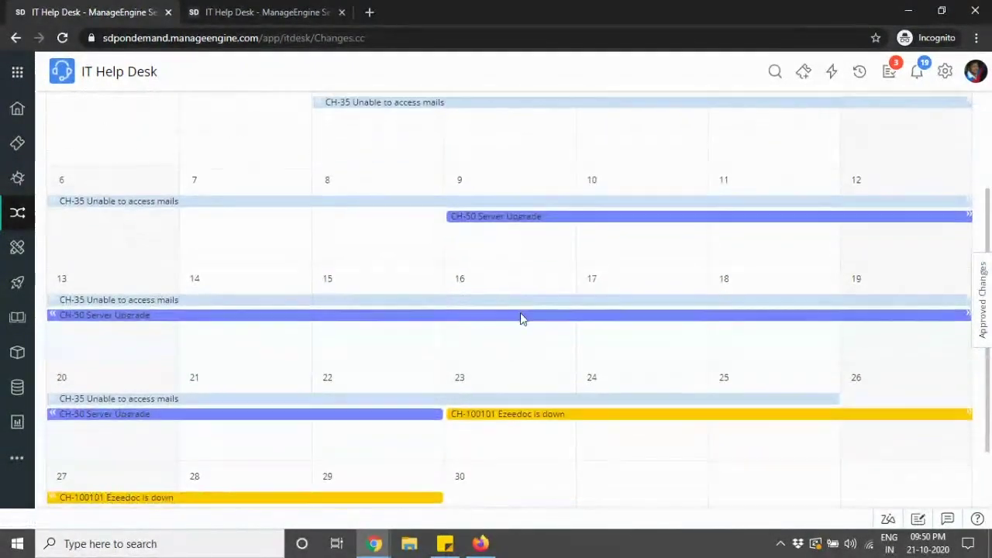
scroll(520, 318, "up", 4)
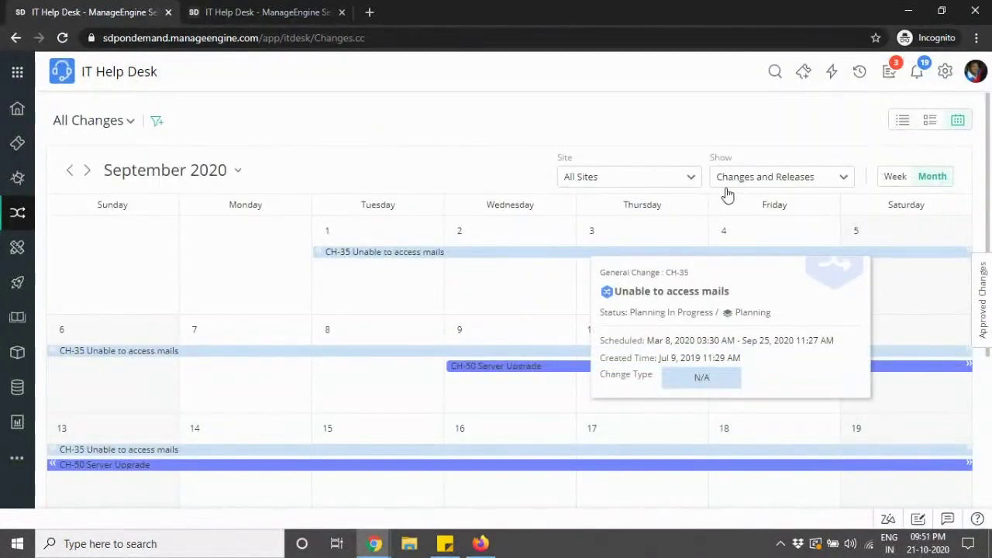
left_click(790, 182)
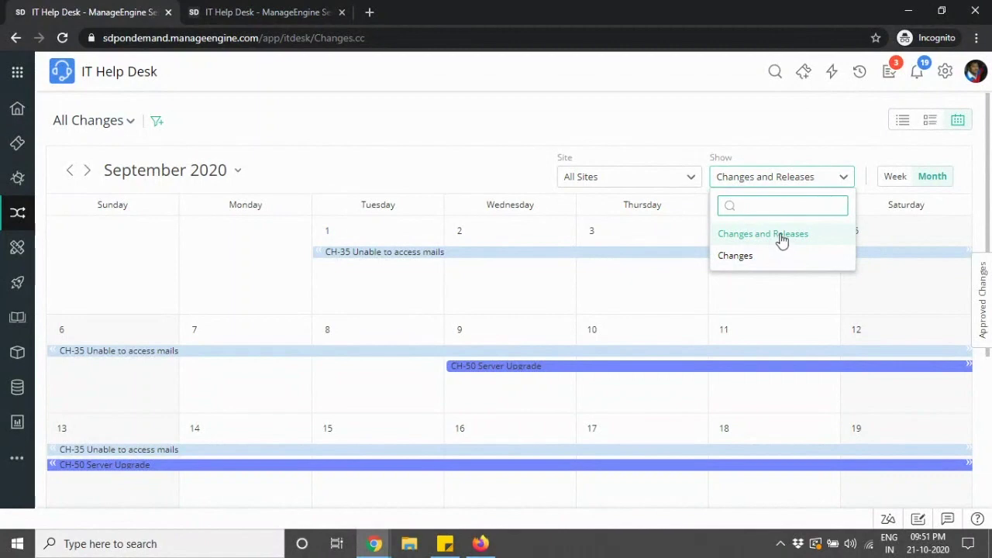
left_click(491, 144)
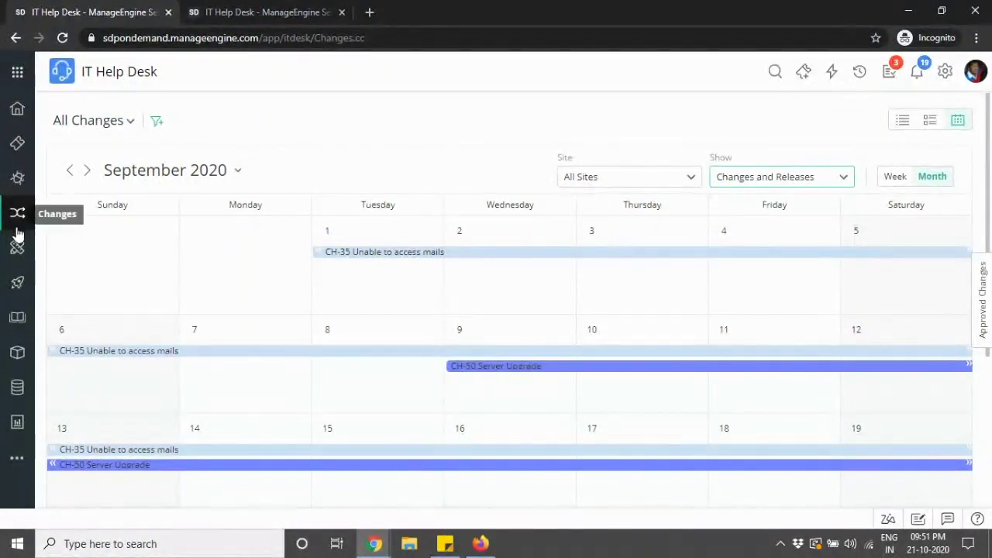
- Open the Projects module and compare its list view with the template view, ending in the template view
left_click(21, 259)
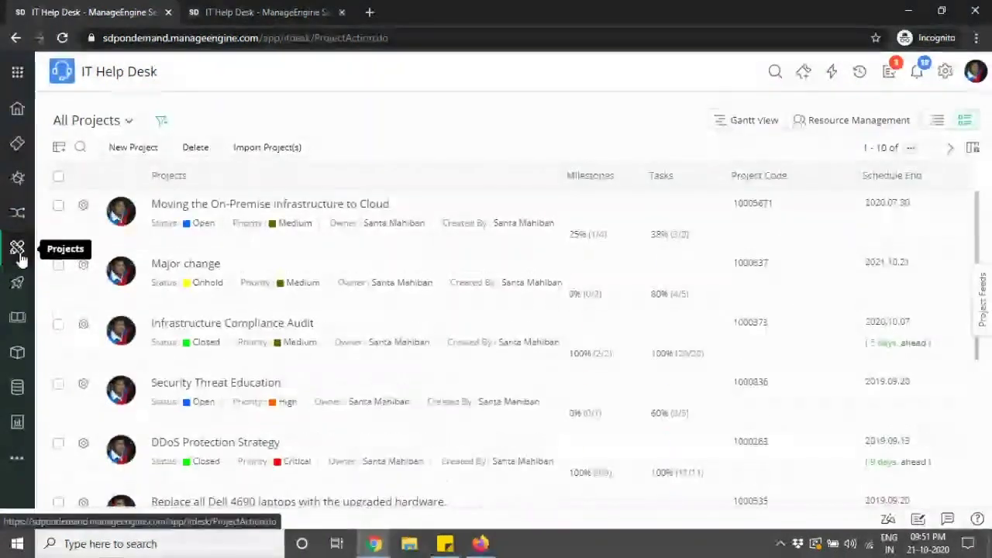
left_click(938, 123)
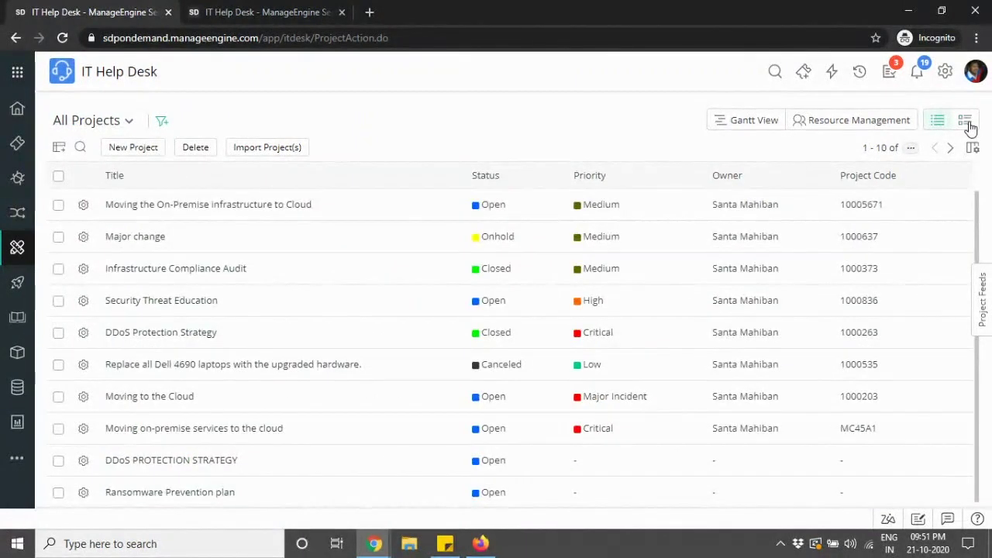
left_click(965, 121)
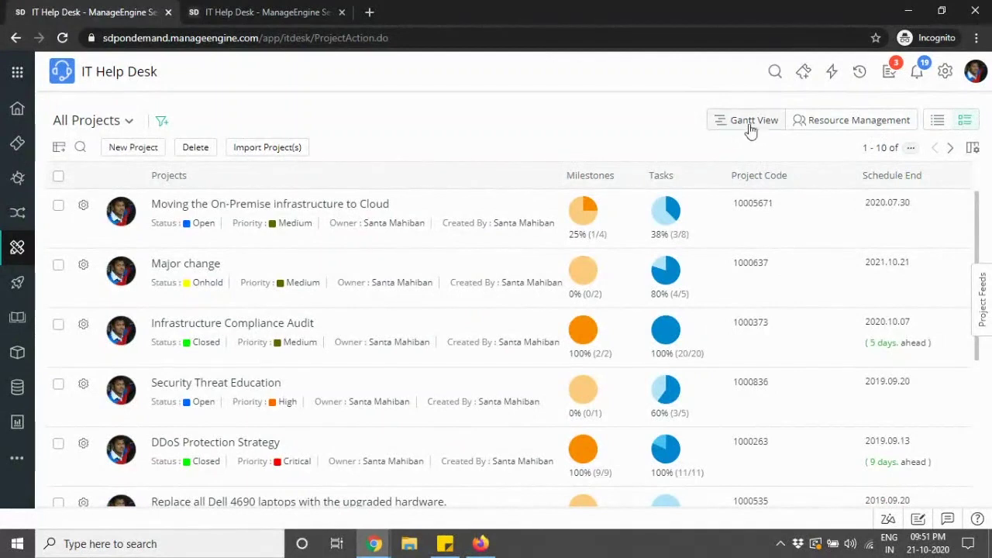
left_click(968, 125)
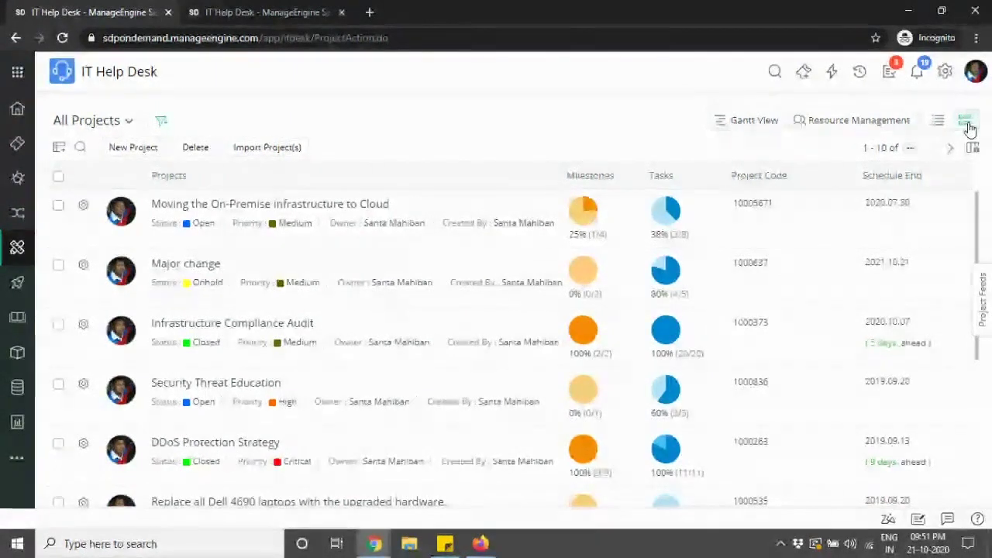
- View the milestone and task distribution of the Moving the On-Premise infrastructure to Cloud project and look through the project list
mouse_move(574, 225)
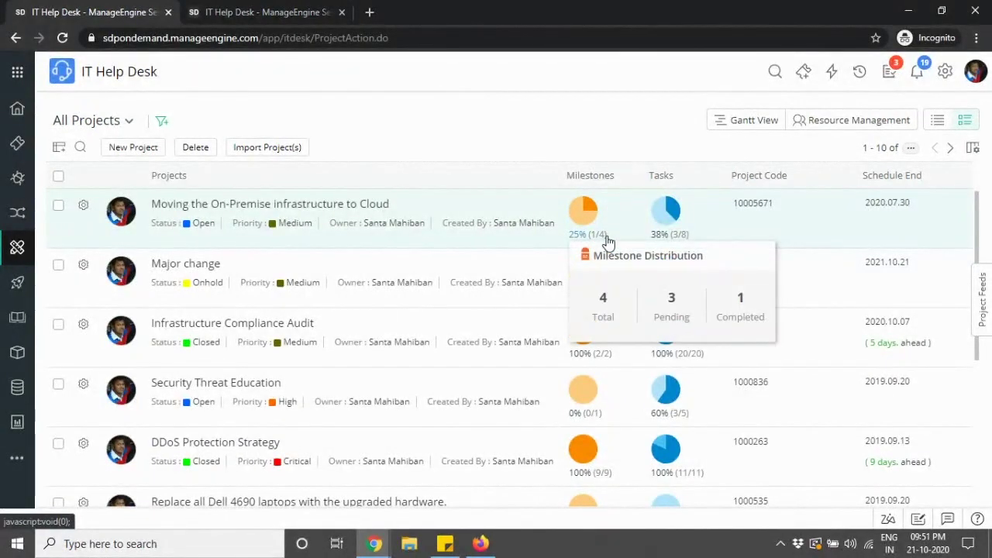
mouse_move(665, 214)
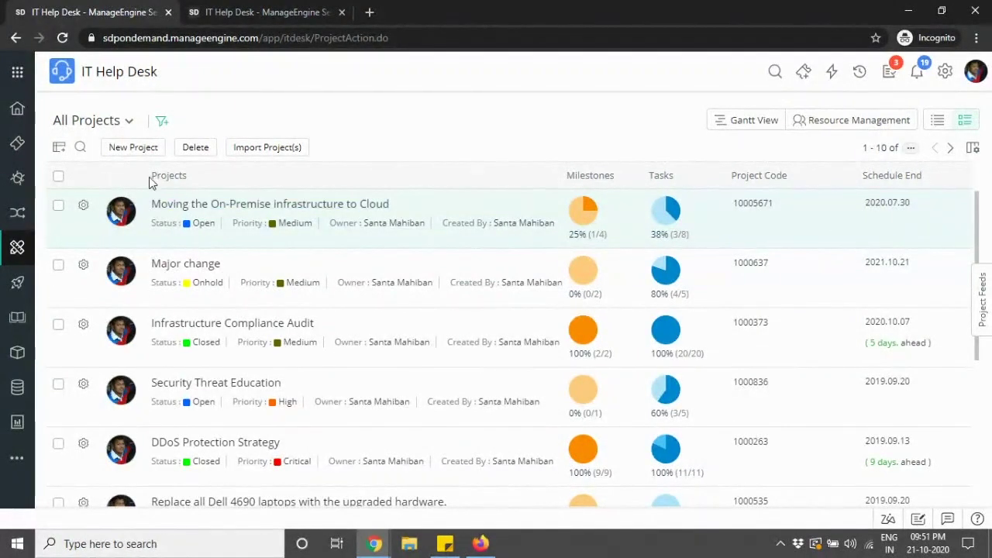
scroll(109, 279, "down", 2)
left_click(163, 437)
- Open the Gantt view of all projects and examine the projects, milestones and timeline bars in it
left_click(748, 124)
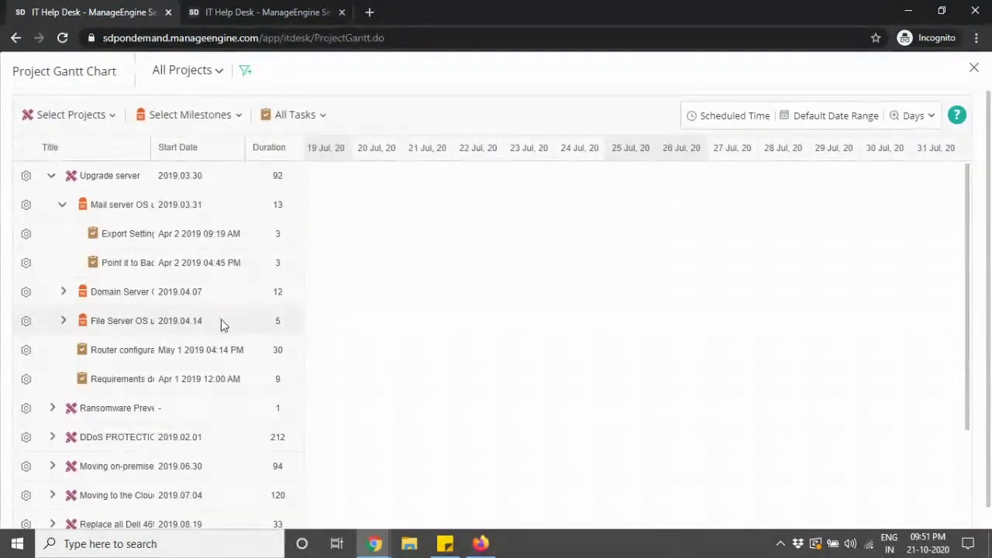
mouse_move(208, 327)
scroll(629, 305, "down", 2)
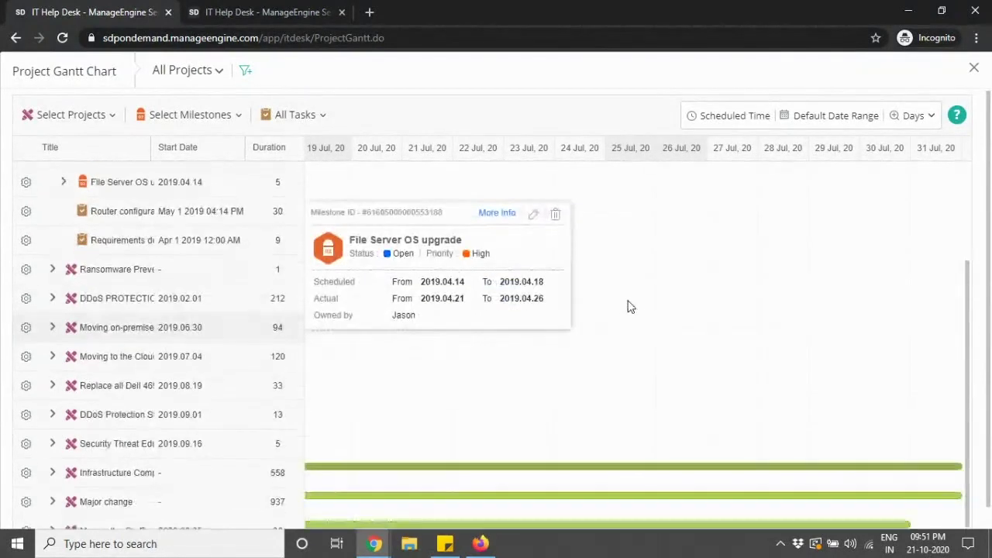
scroll(632, 310, "down", 1)
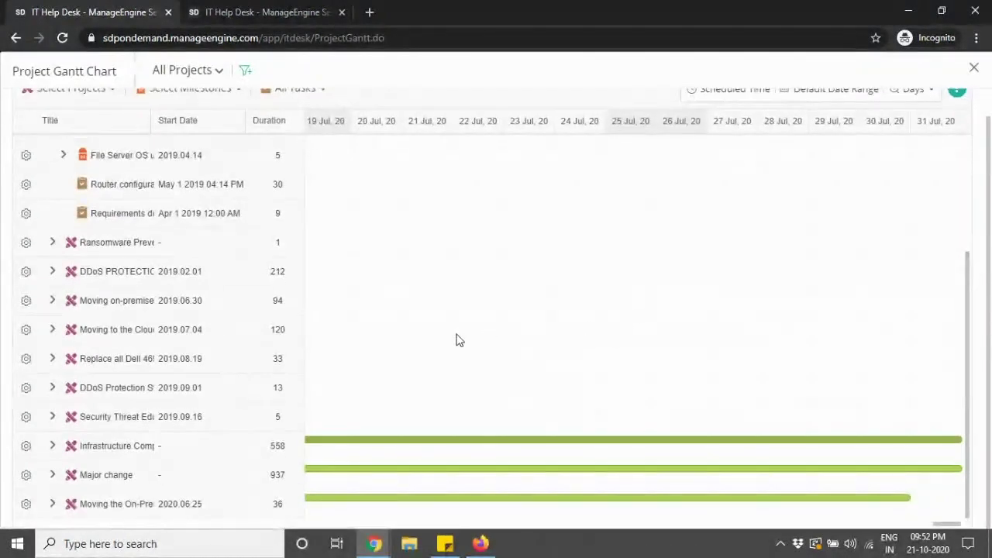
scroll(701, 443, "up", 3)
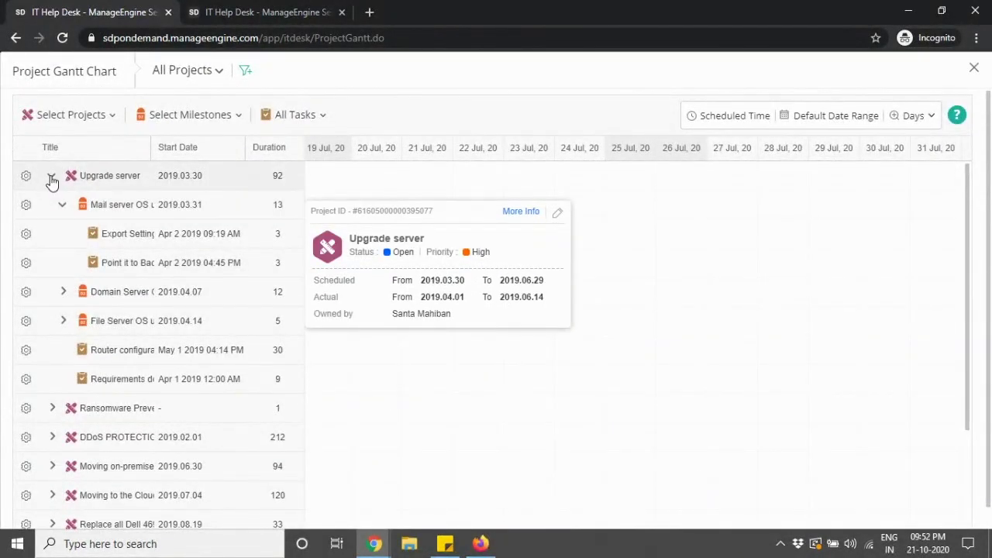
- Collapse the Upgrade server project, and expand the Moving on-premise project and its Pre-migration milestone to inspect the task dependencies
left_click(51, 177)
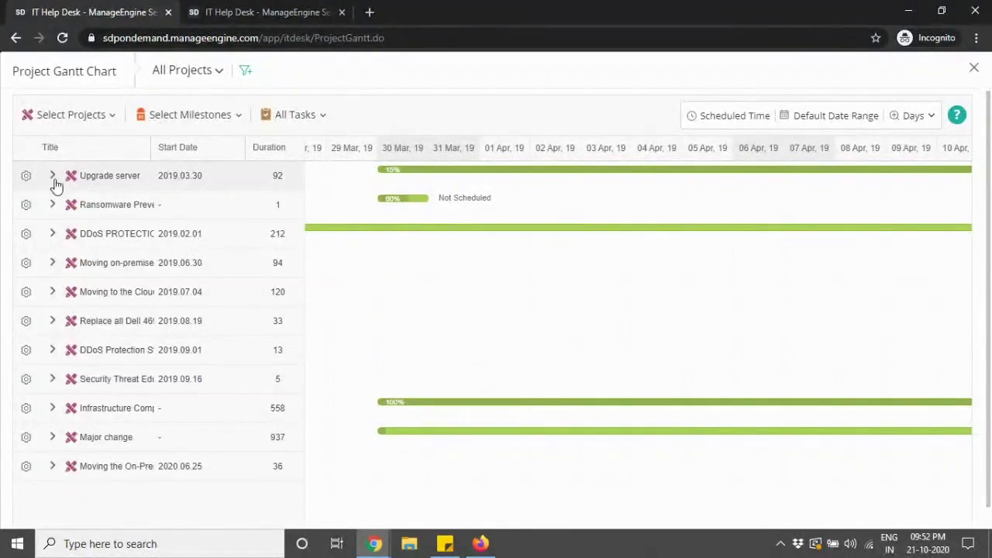
left_click(53, 265)
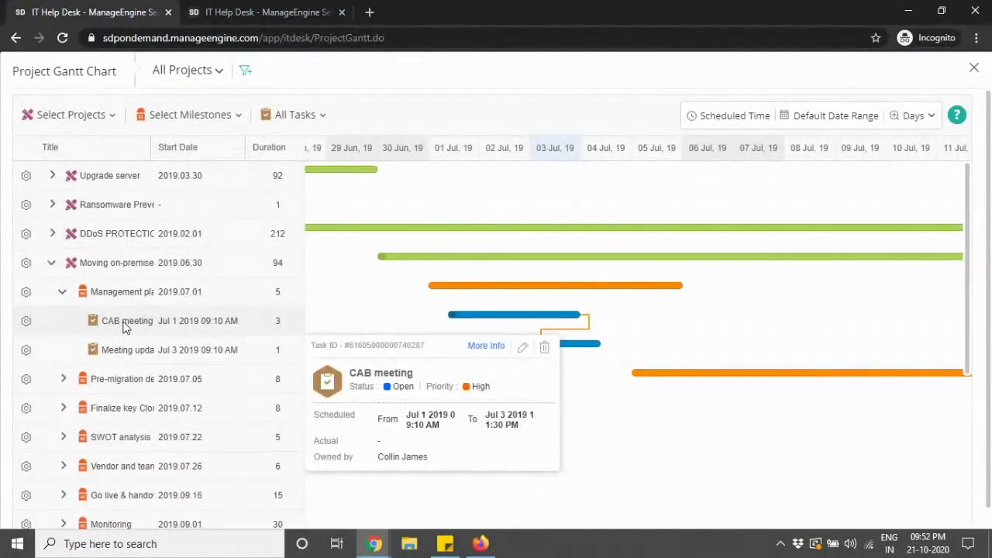
left_click(64, 380)
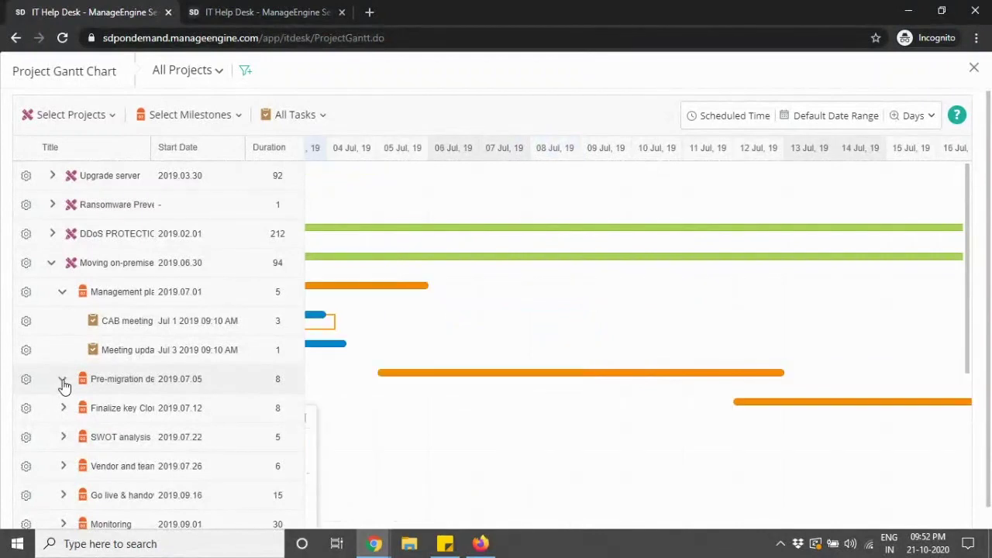
scroll(65, 385, "down", 1)
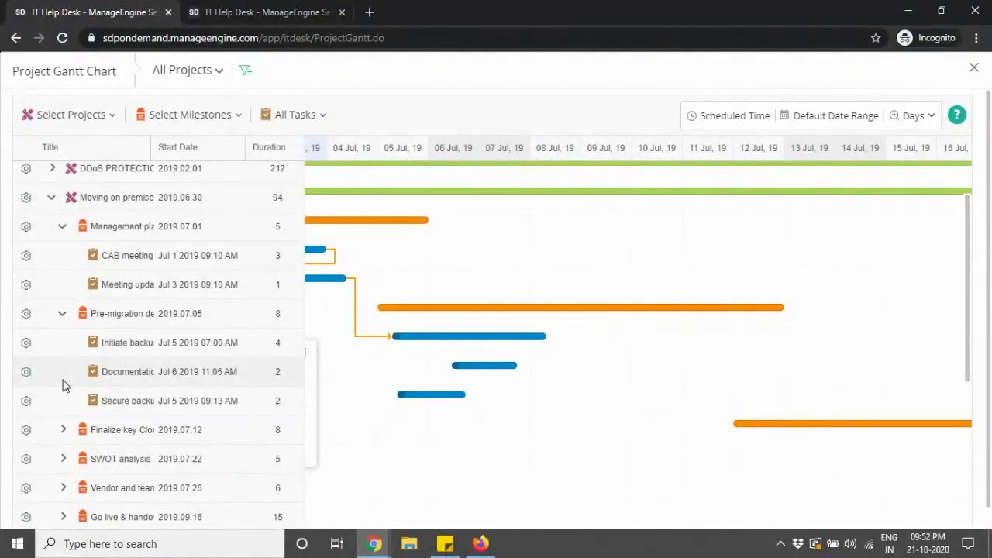
- Review the Gantt chart's time settings without applying changes, and close the chart
left_click(912, 115)
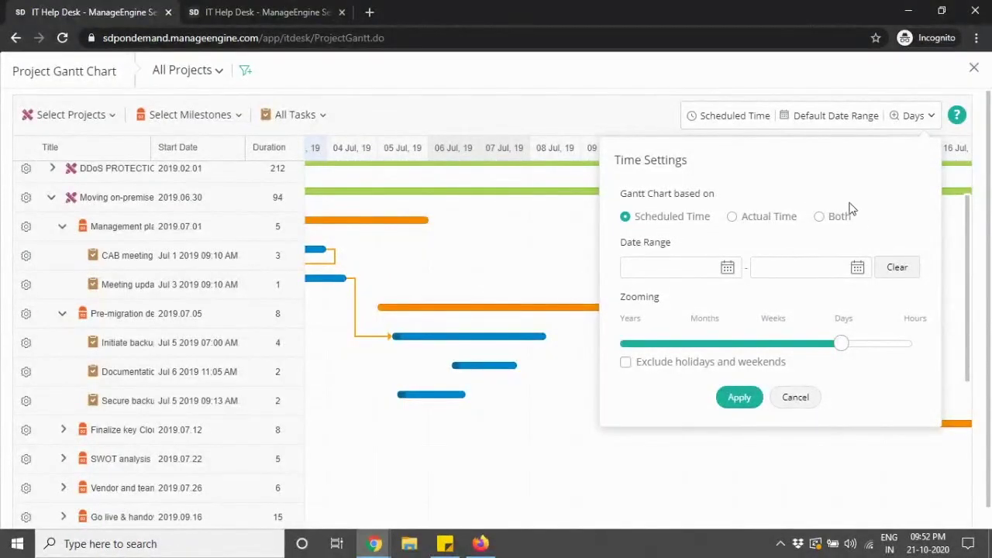
mouse_move(842, 343)
left_mouse_down()
mouse_move(770, 345)
mouse_move(843, 345)
left_mouse_up()
left_click(806, 400)
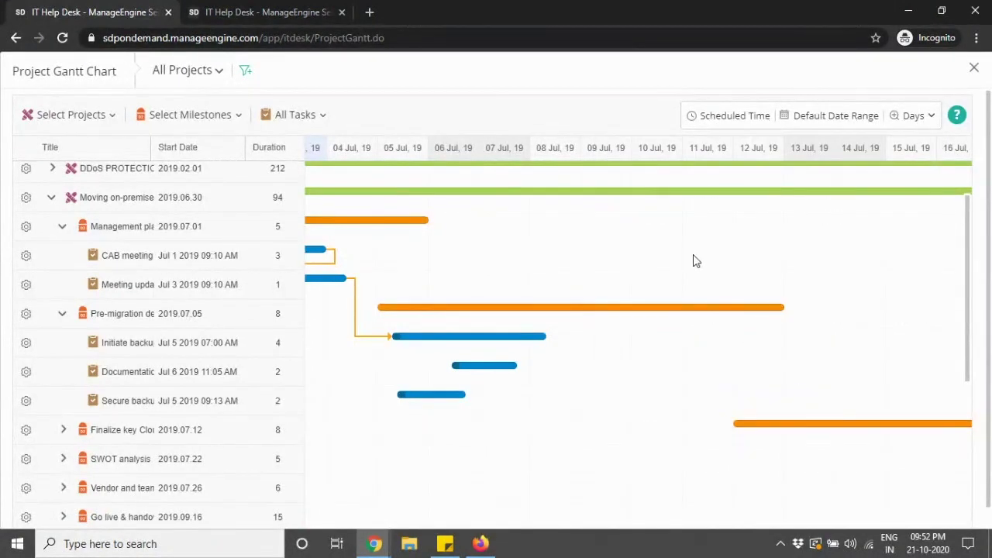
scroll(695, 262, "up", 2)
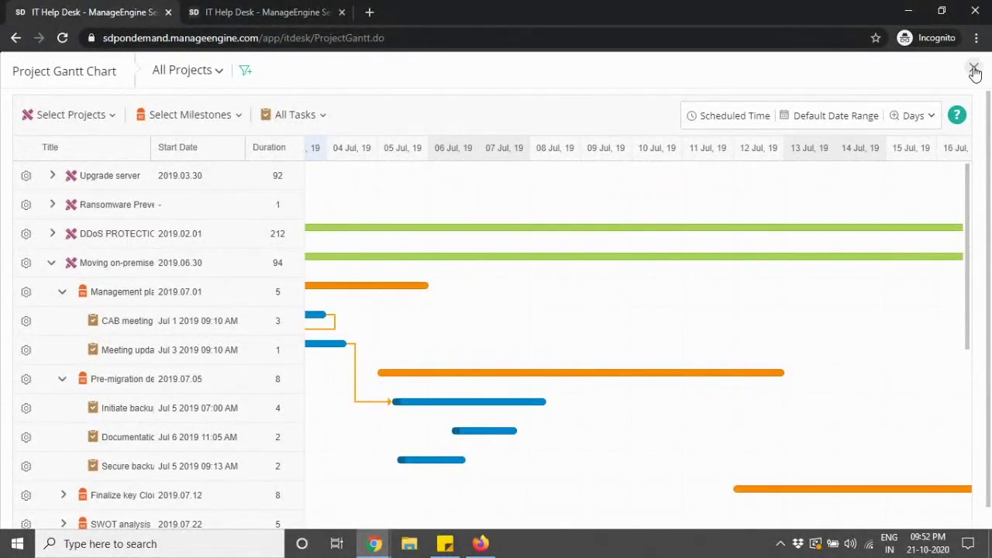
key("Escape")
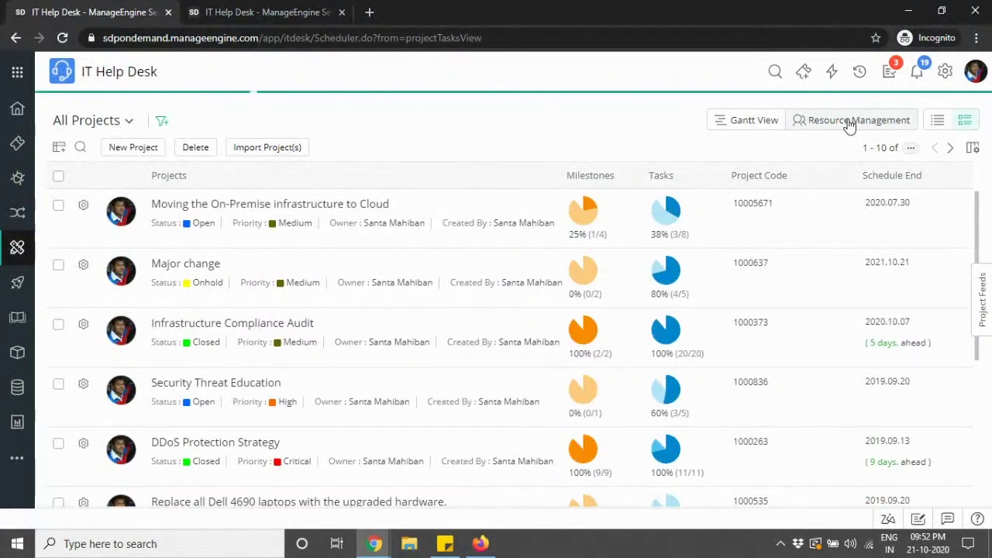
- Open Resource Management, show the unassigned and unscheduled tasks, and view the bar color and zoom settings without applying changes
left_click(823, 118)
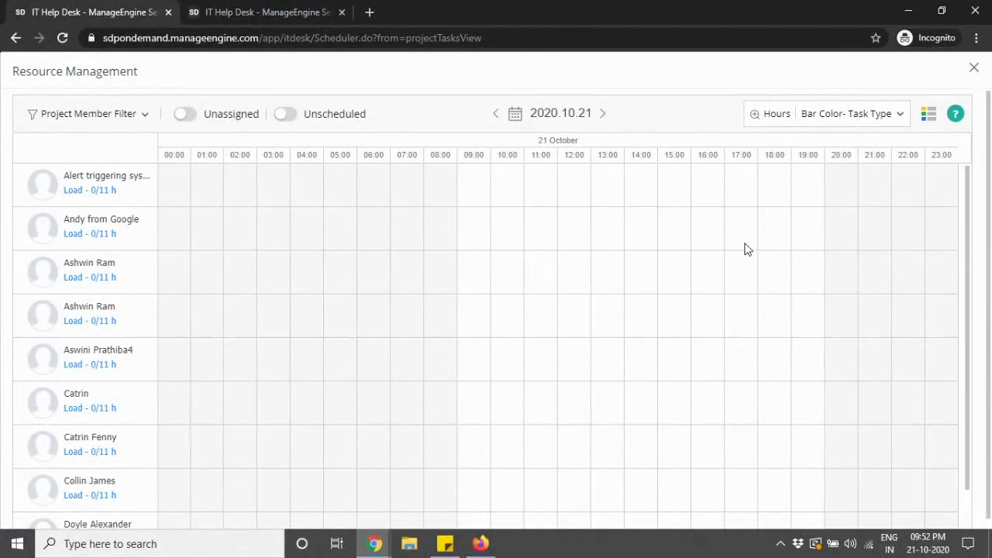
left_click(782, 113)
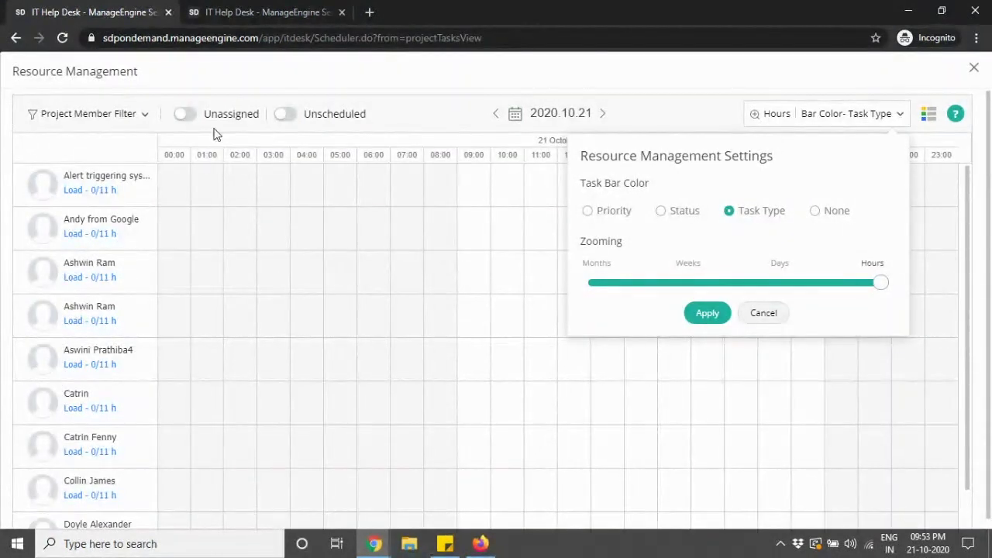
left_click(186, 114)
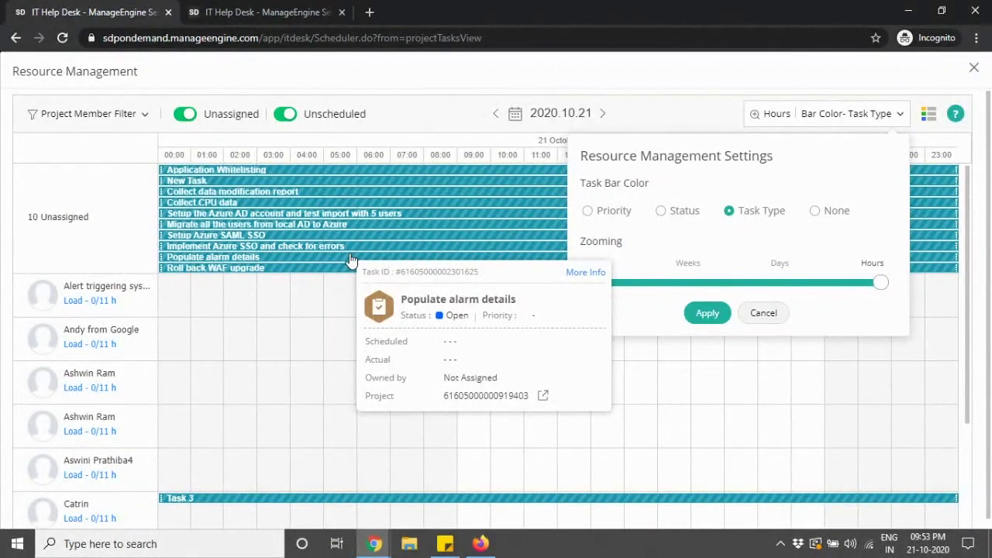
scroll(345, 280, "down", 1)
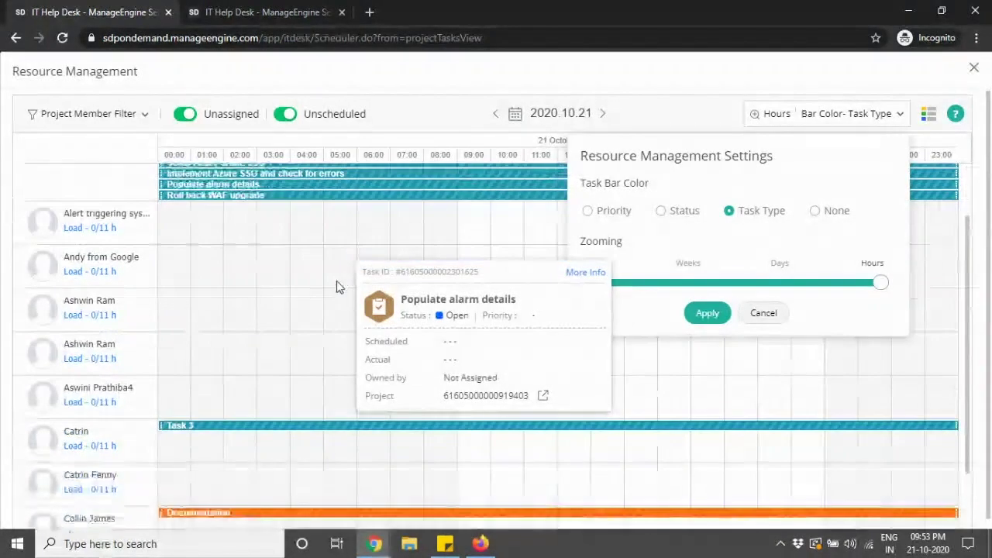
left_click(762, 314)
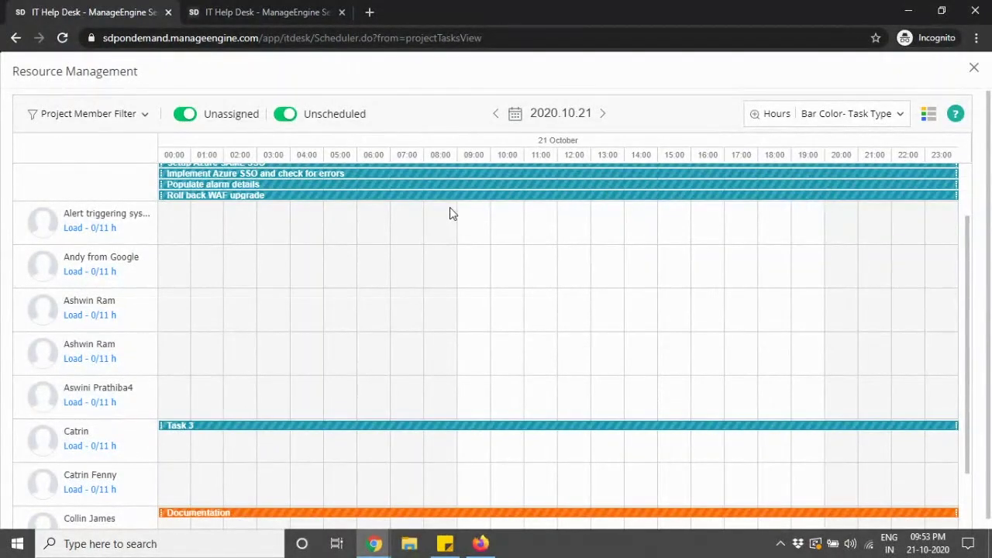
- Look through the technicians' task schedule for 2020.10.21 and close Resource Management
scroll(396, 329, "down", 4)
scroll(395, 331, "down", 2)
scroll(395, 331, "up", 8)
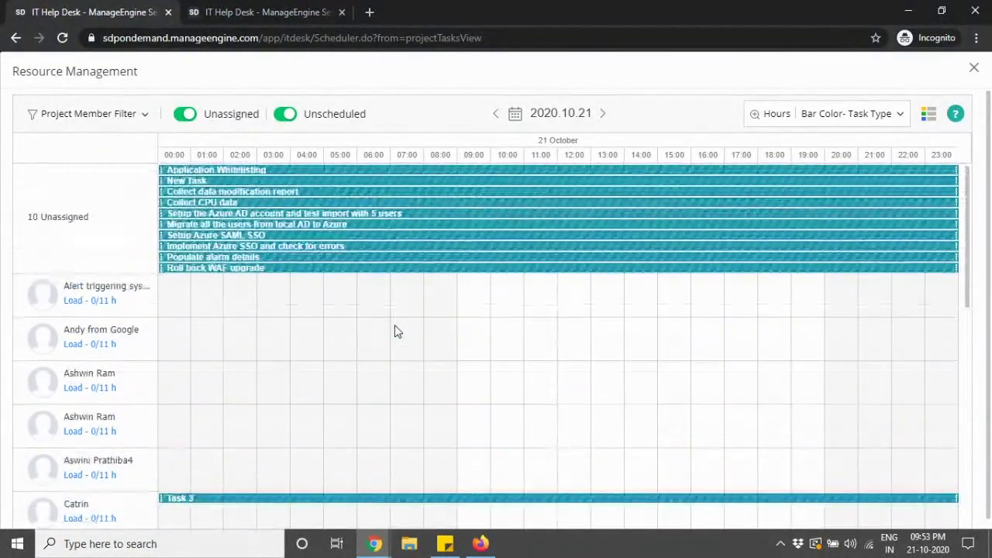
left_click(973, 69)
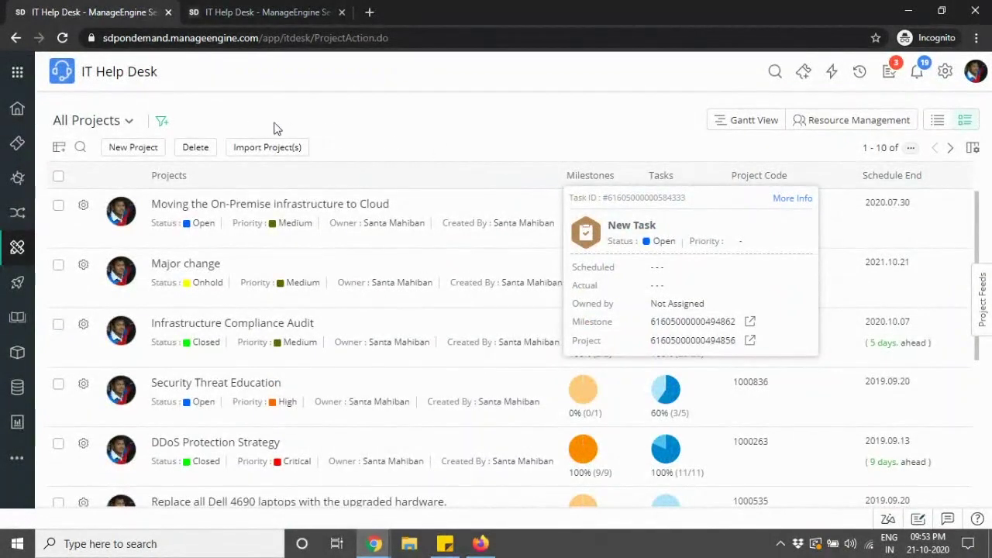
- Open the list of notifications
left_click(919, 74)
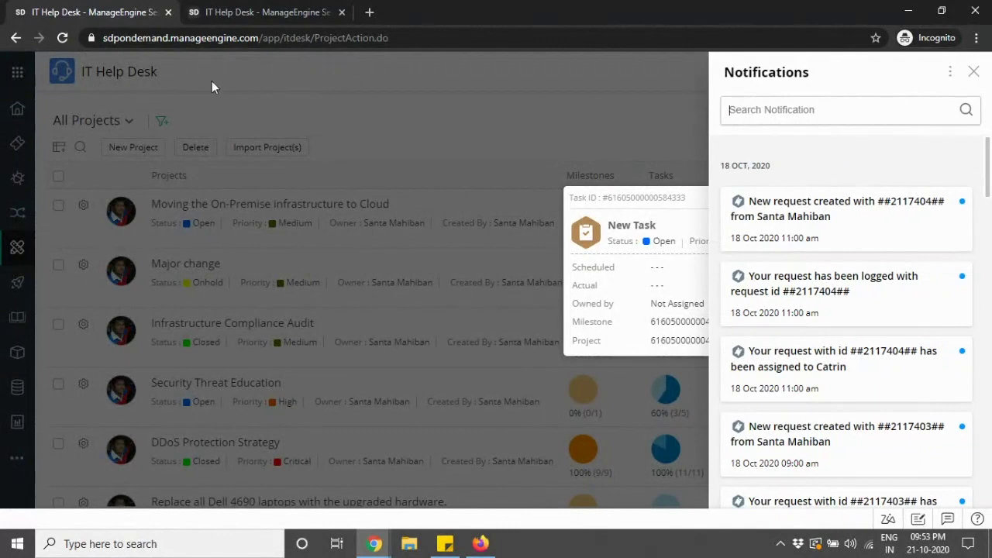
- Close the notifications, return to the home page, and reopen the notifications in the second browser tab showing the Helpdesk Dashboard
left_click(223, 87)
left_click(18, 110)
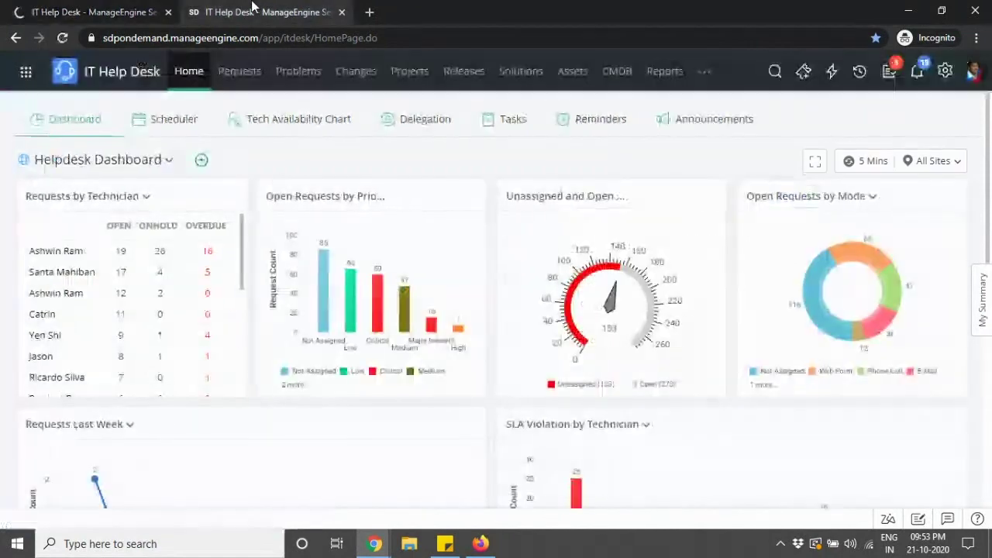
left_click(308, 17)
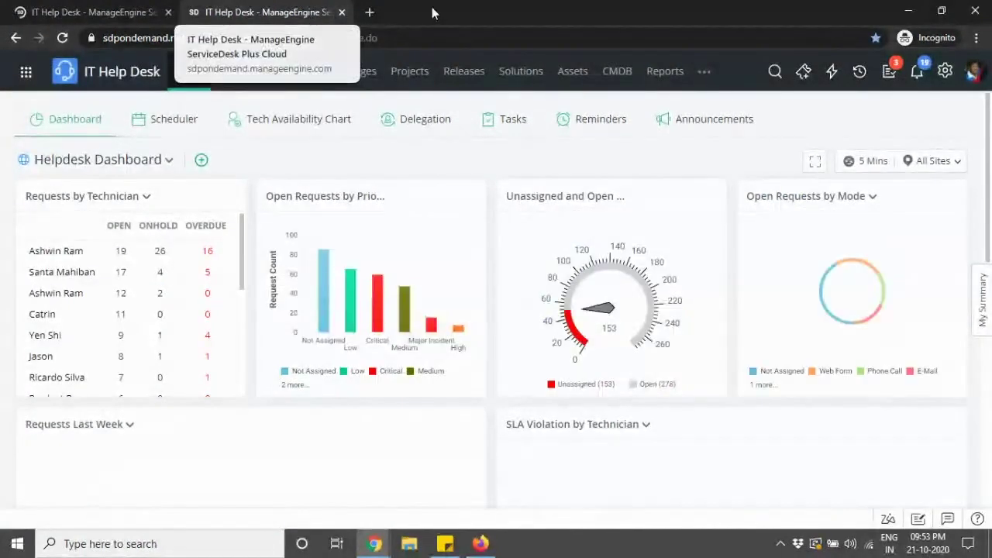
left_click(926, 69)
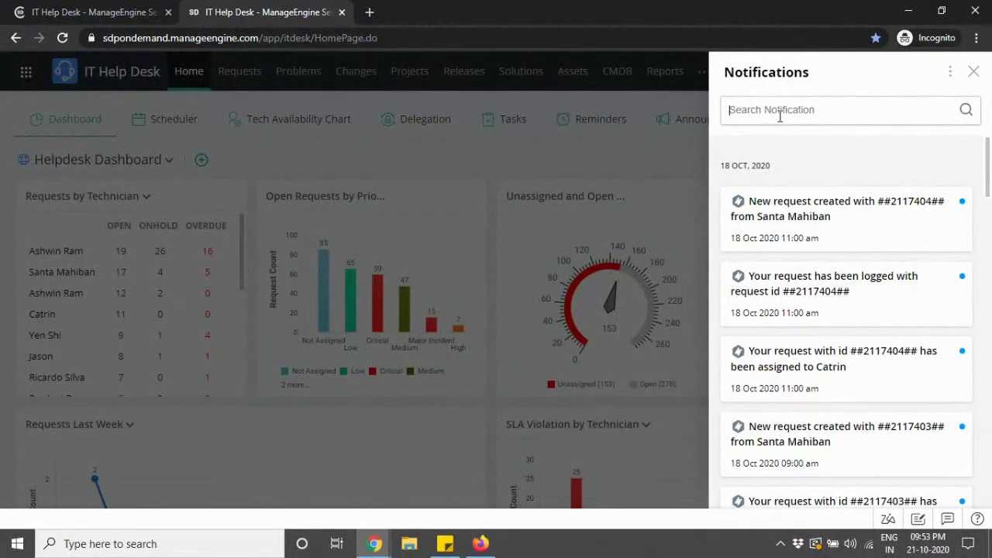
- Enter "req" in the notification search and clear it again
type("req")
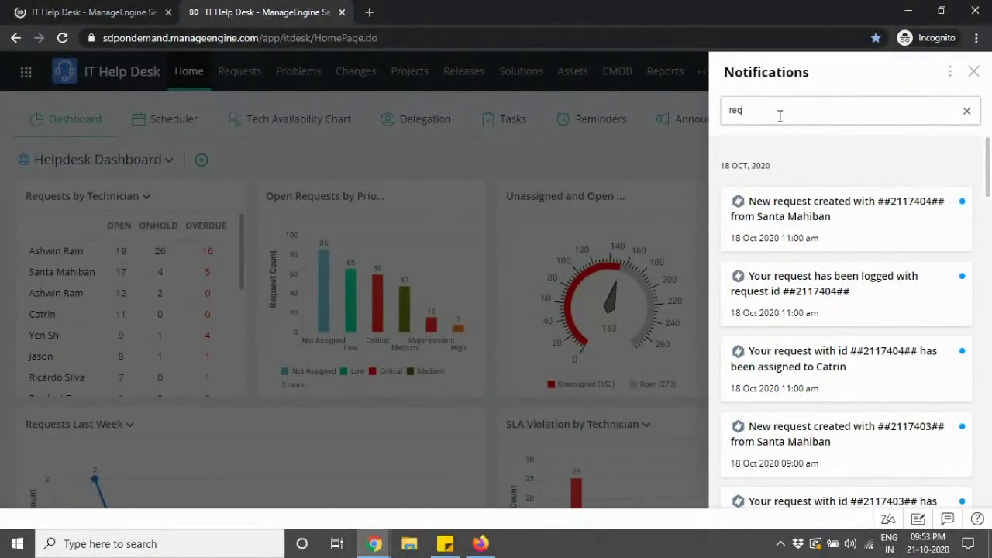
key("BackSpace")
key("BackSpace")
key("BackSpace")
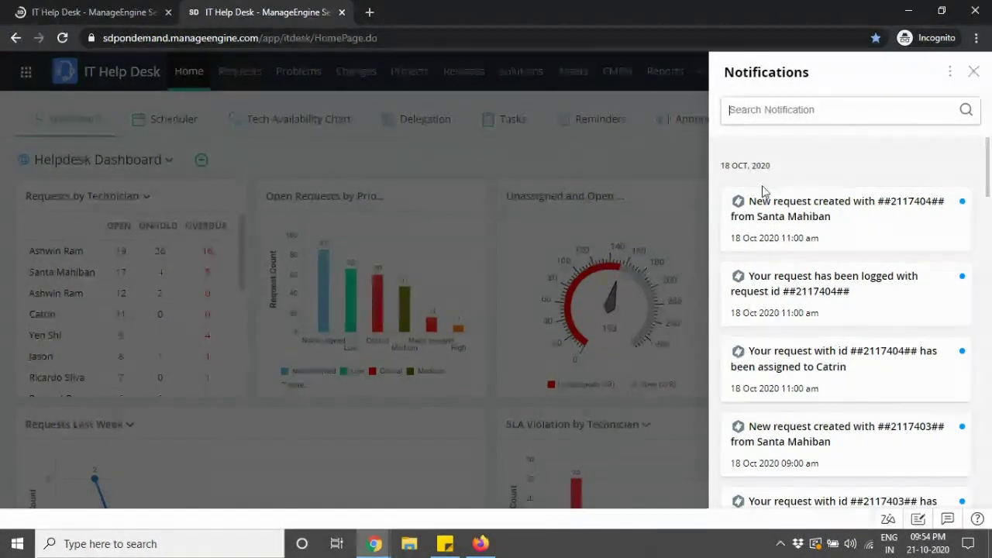
- Look through the notifications grouped by date down to the oldest ones, and close the list
scroll(785, 186, "down", 1)
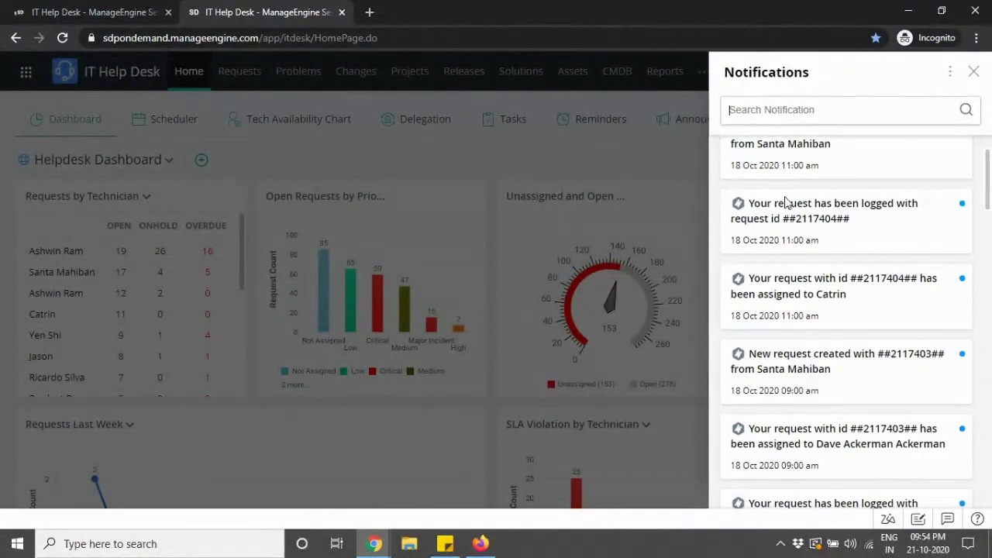
scroll(809, 268, "down", 2)
scroll(809, 269, "down", 1)
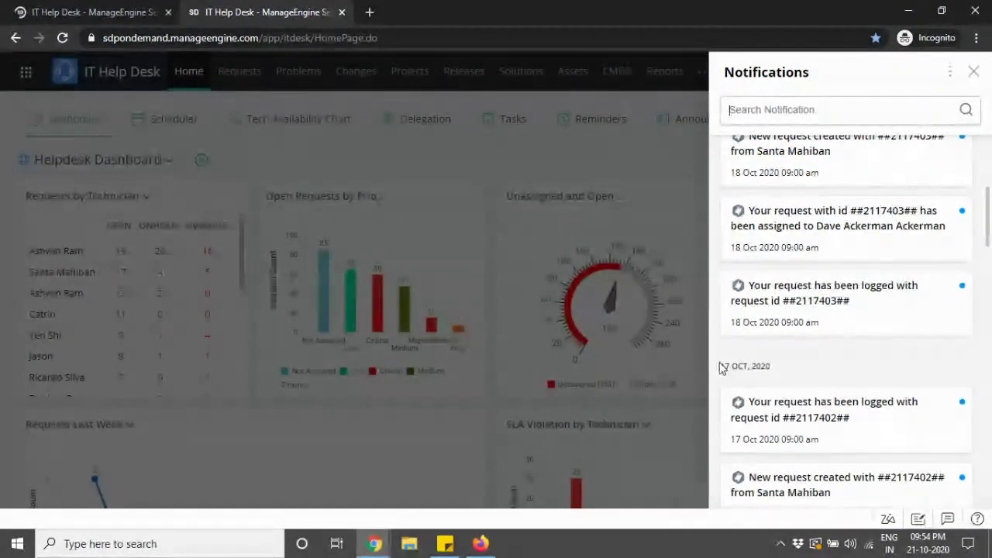
scroll(778, 370, "down", 2)
scroll(807, 339, "down", 4)
scroll(802, 314, "down", 10)
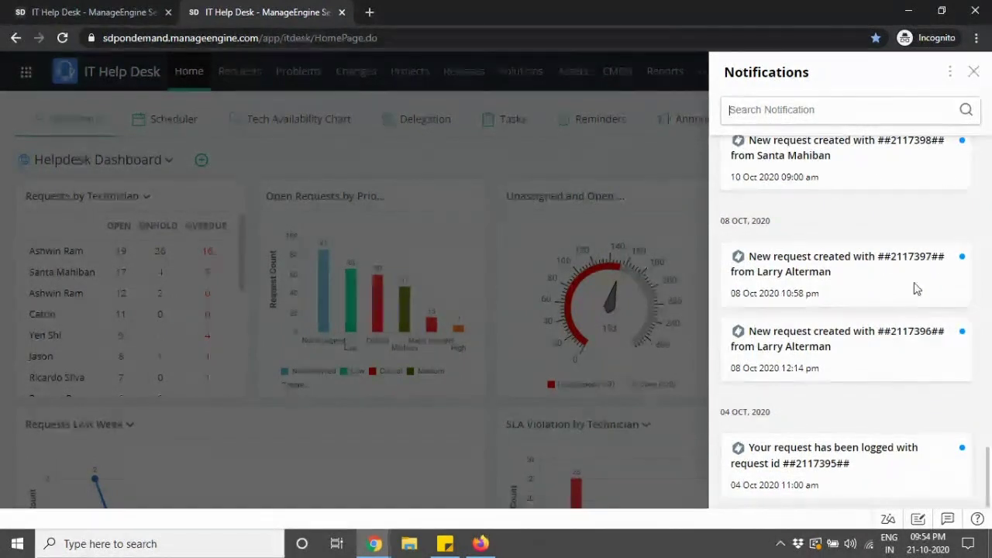
mouse_move(958, 294)
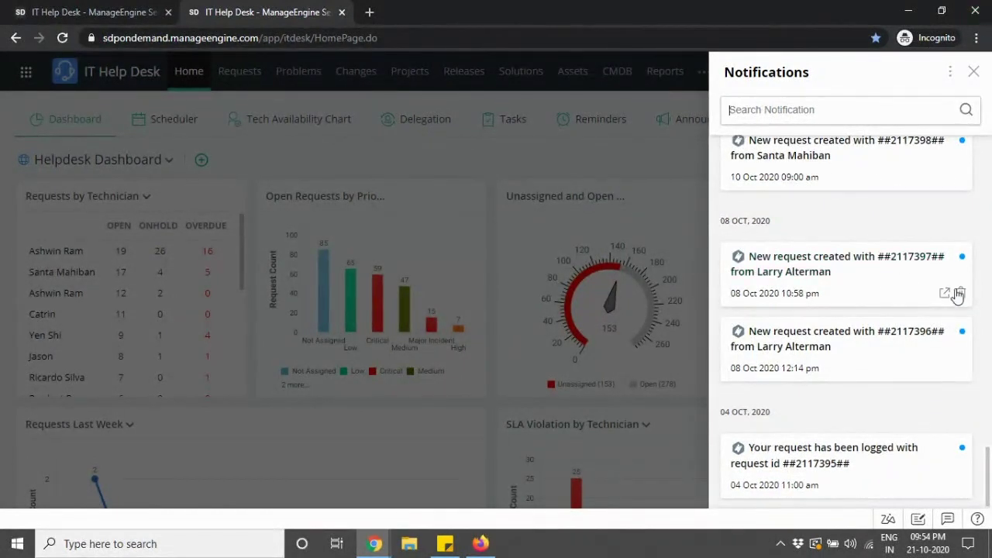
left_click(975, 73)
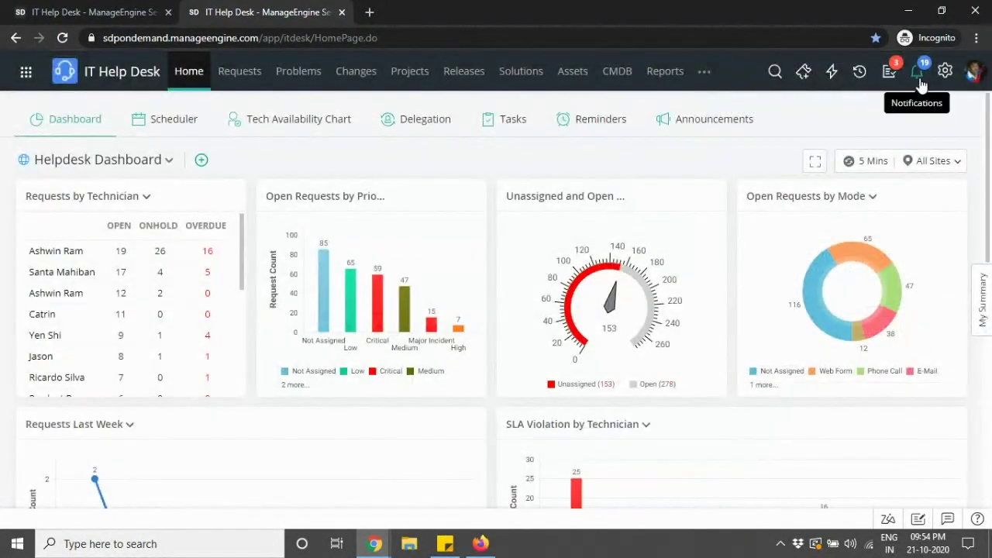
- View the notifications in the old interface in Firefox, and compare them with the new interface's notification list in Chrome before closing it
key("alt+Tab")
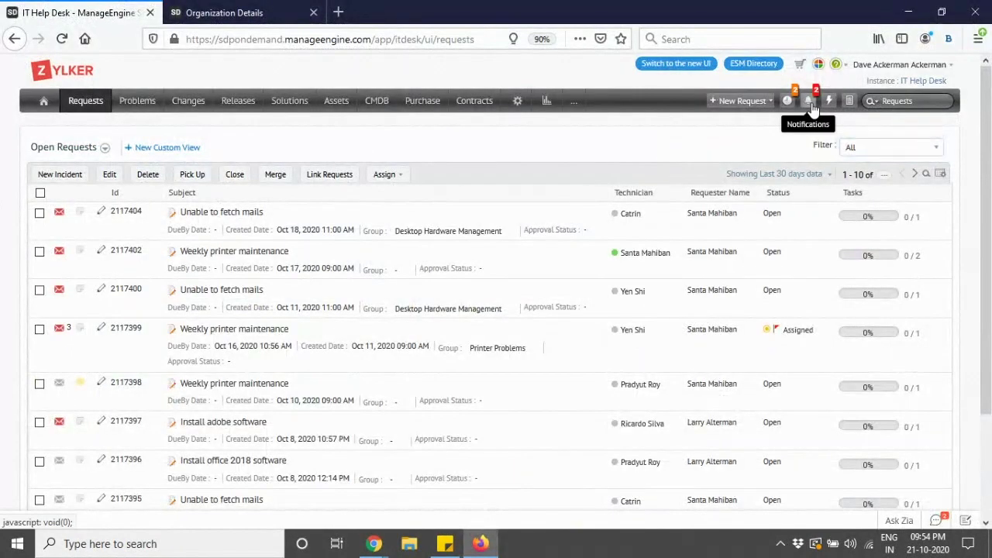
left_click(811, 105)
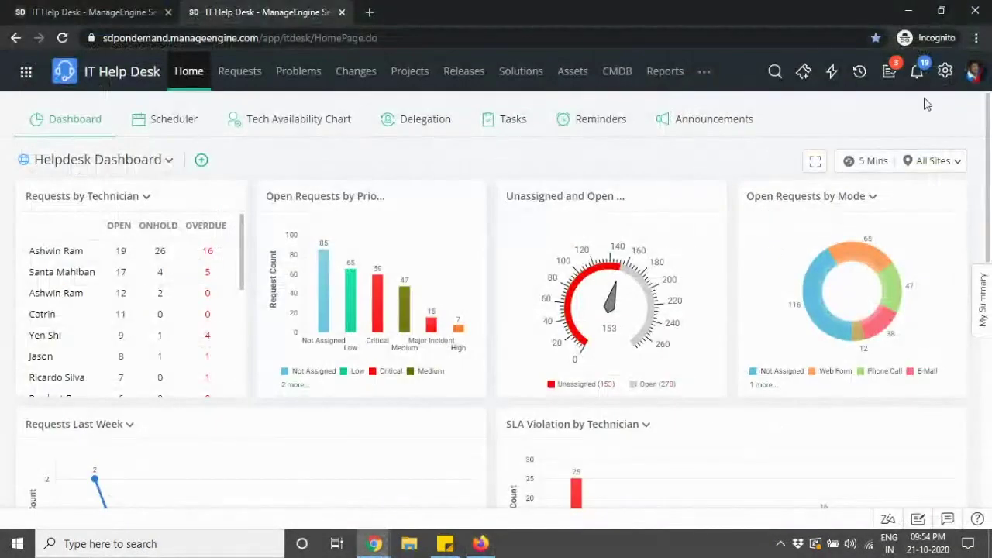
left_click(924, 77)
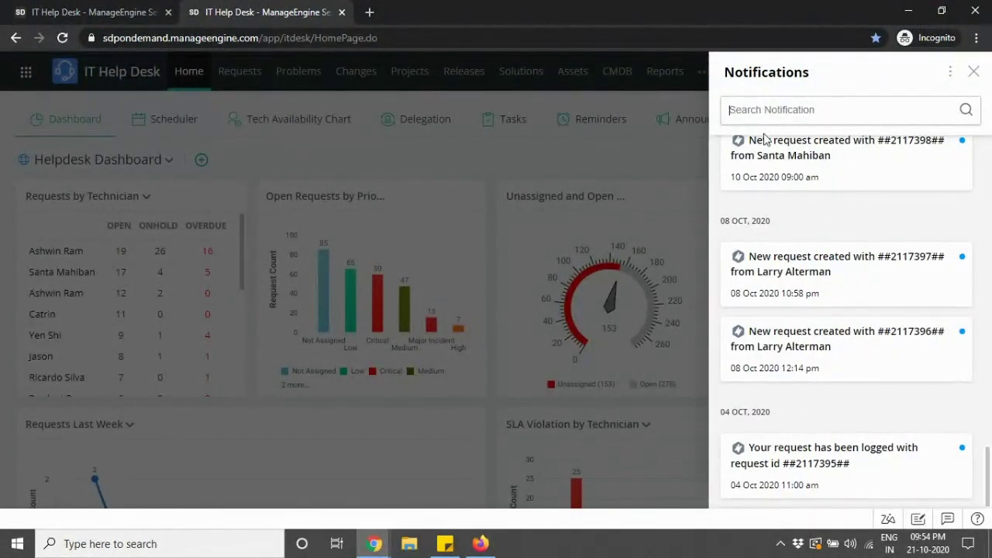
left_click(974, 73)
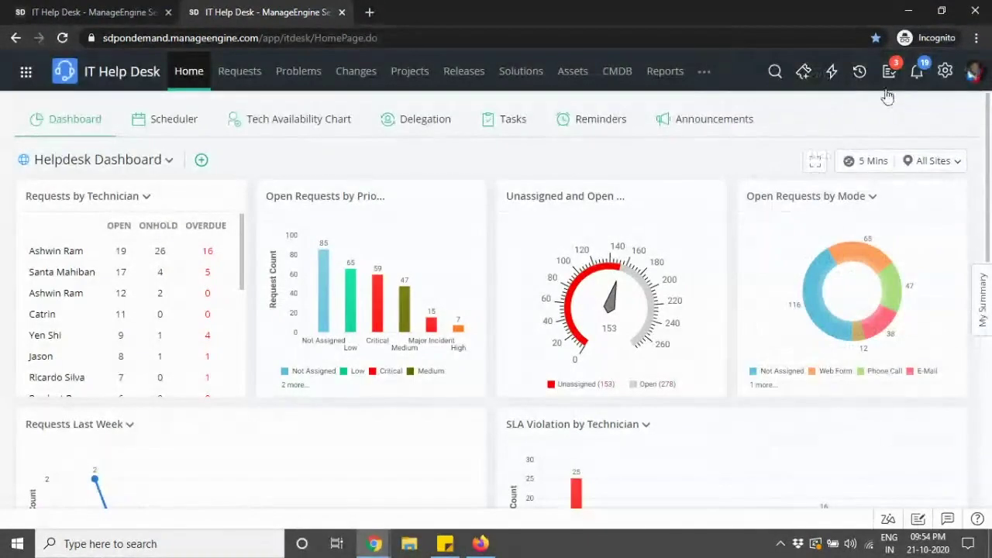
- Approve the New laptop Request in My Pending Approvals with the comment "Approveed", and close the approvals list
left_click(890, 76)
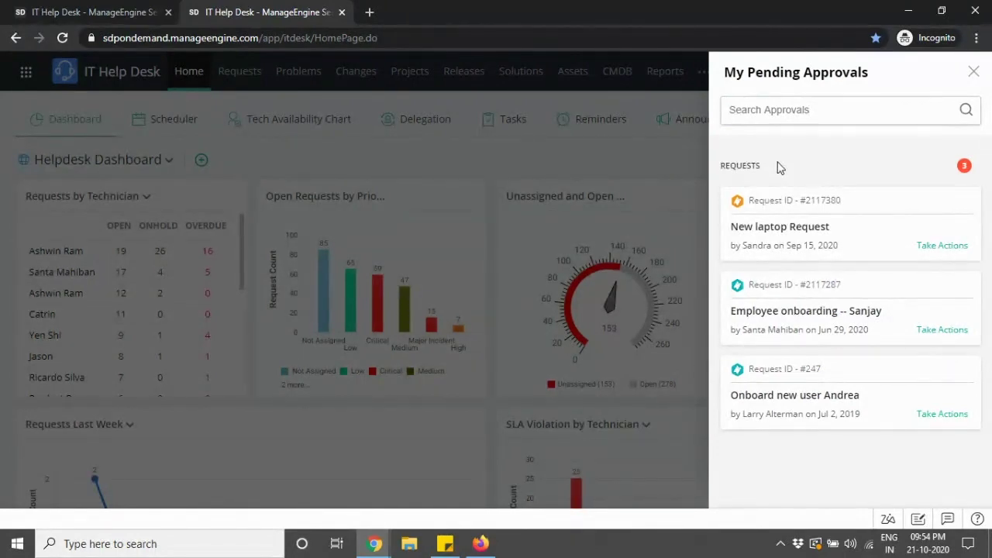
left_click_drag(722, 165, 777, 166)
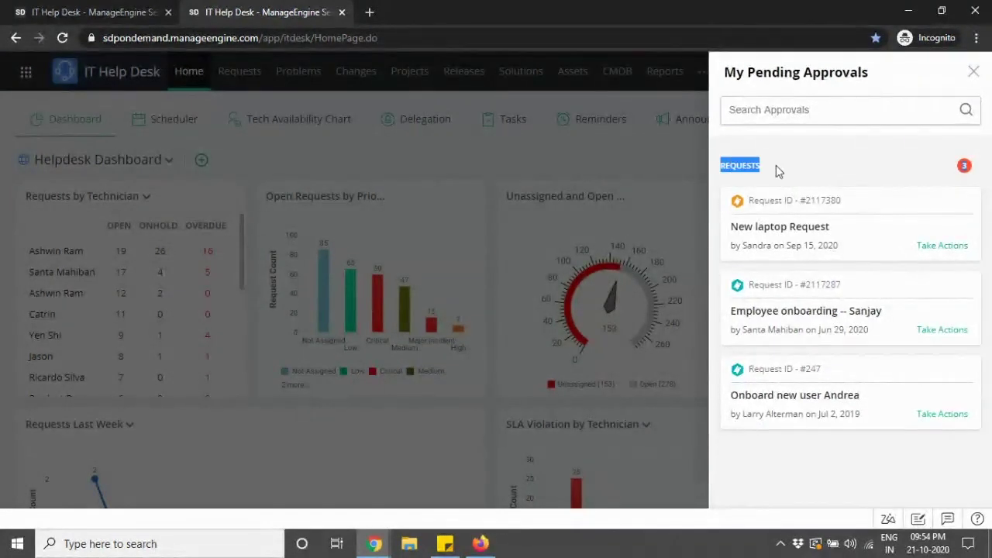
left_click(826, 157)
left_click(931, 246)
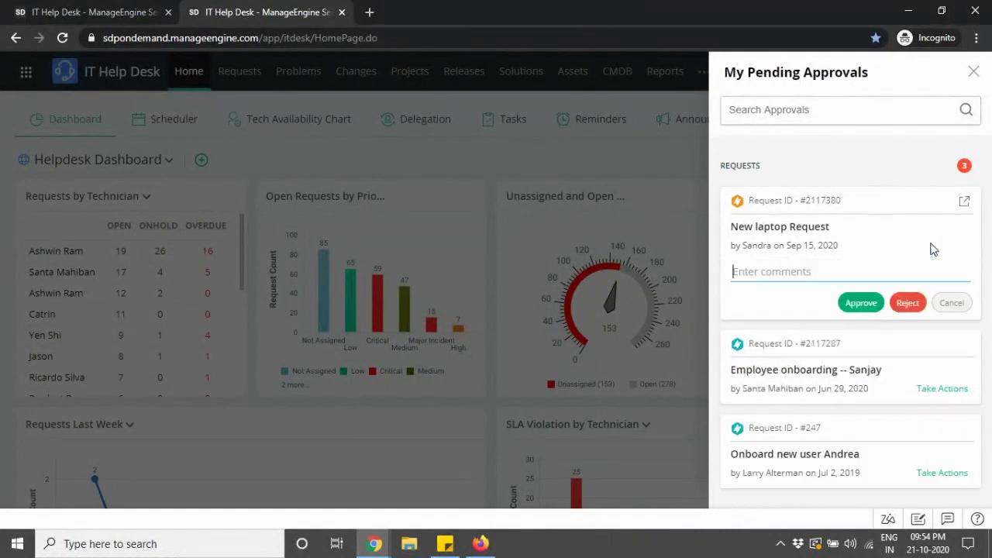
type("Approveed")
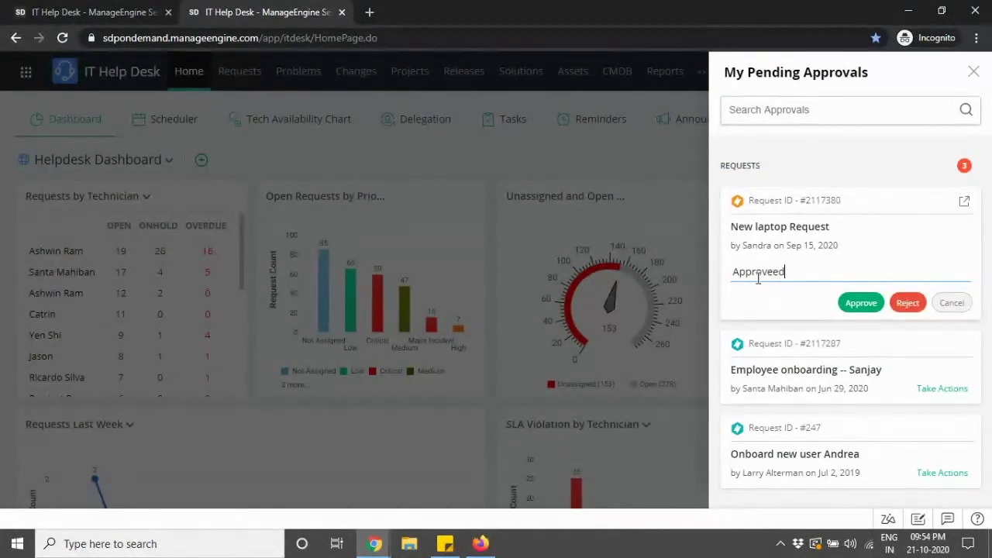
left_click(863, 305)
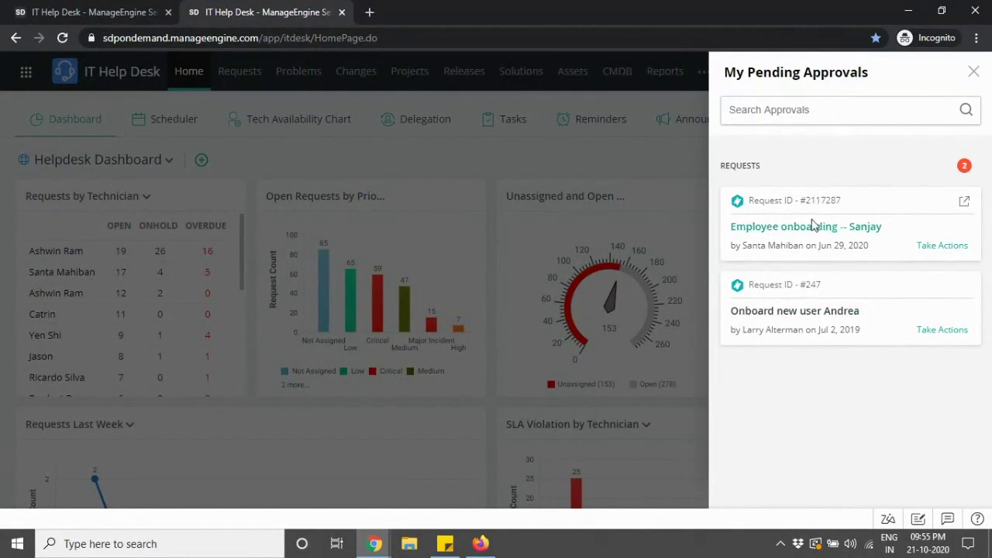
left_click(976, 74)
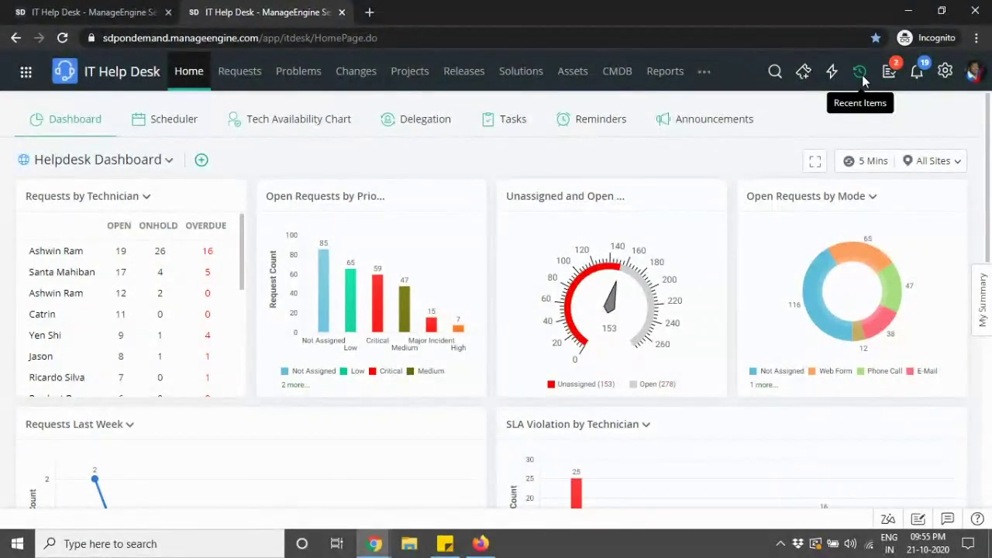
- Look through the Recent Items from today back to the oldest entries, and close the list
left_click(862, 74)
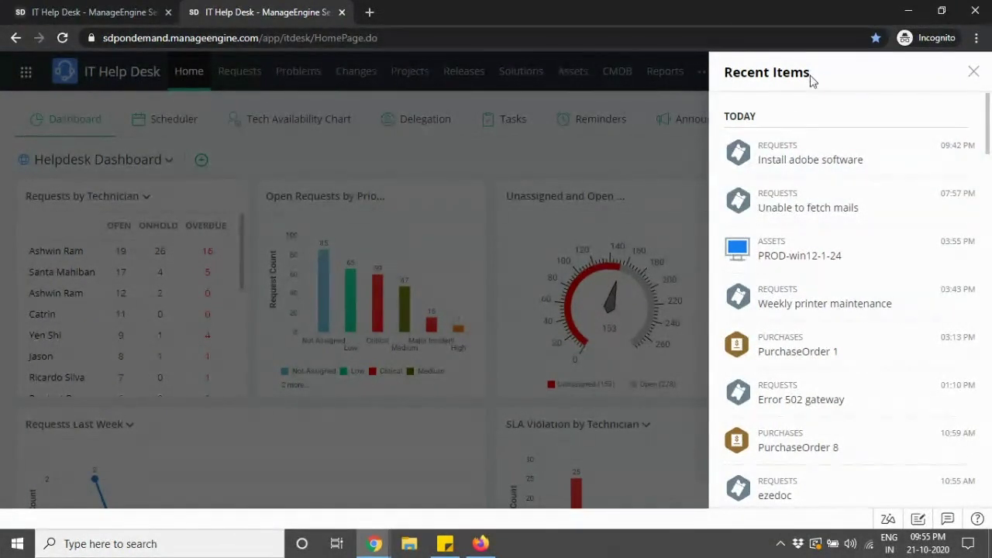
scroll(821, 213, "down", 3)
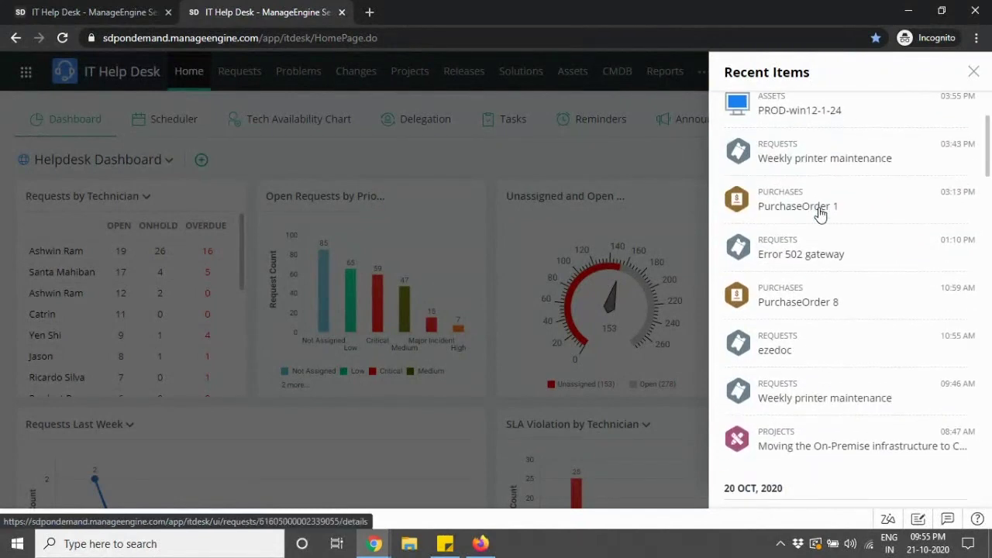
scroll(820, 213, "up", 3)
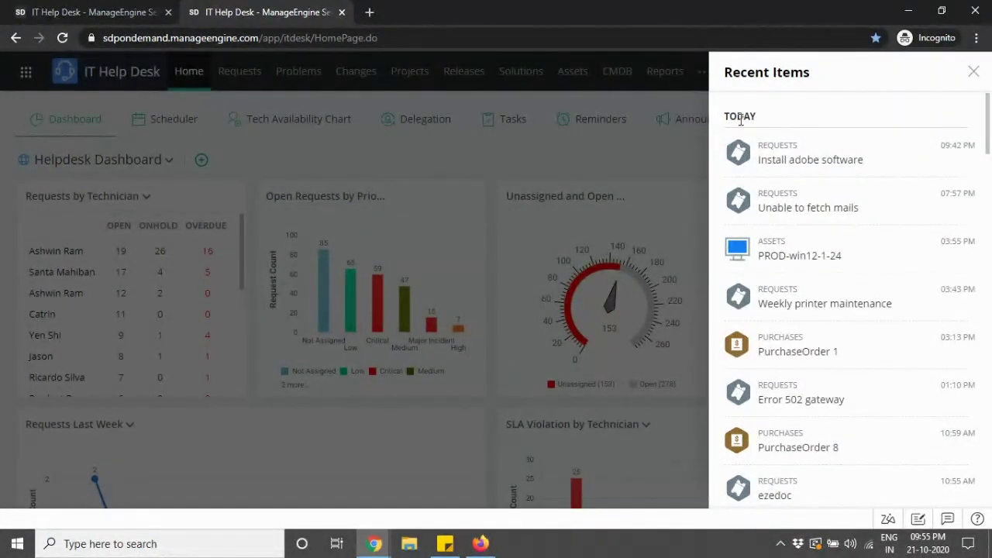
scroll(813, 166, "down", 1)
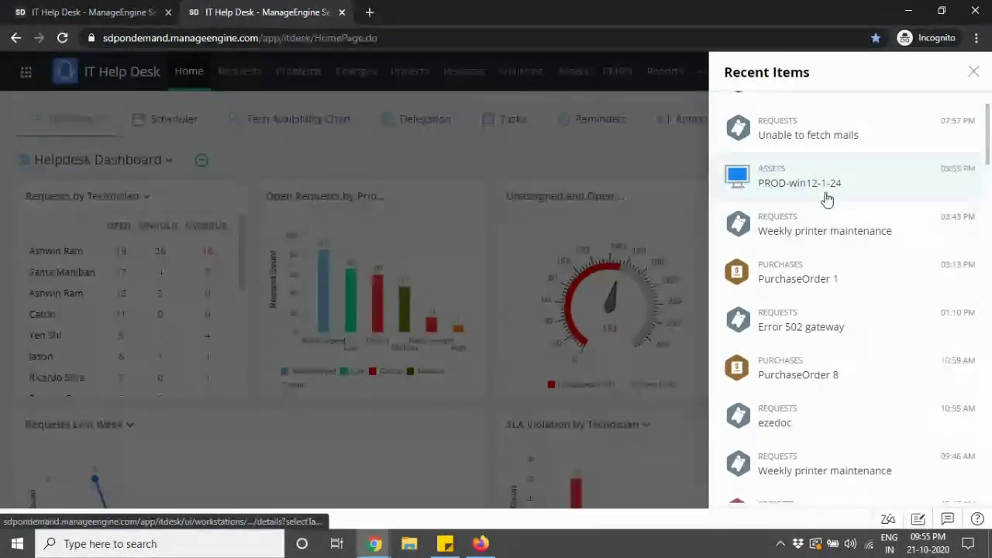
scroll(826, 199, "down", 2)
scroll(817, 362, "down", 1)
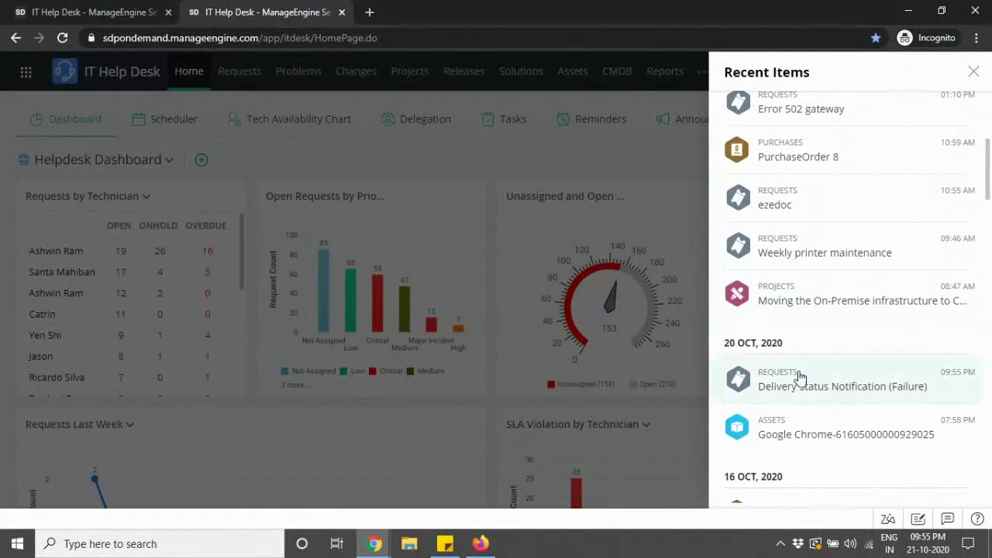
scroll(810, 367, "down", 2)
scroll(841, 279, "down", 1)
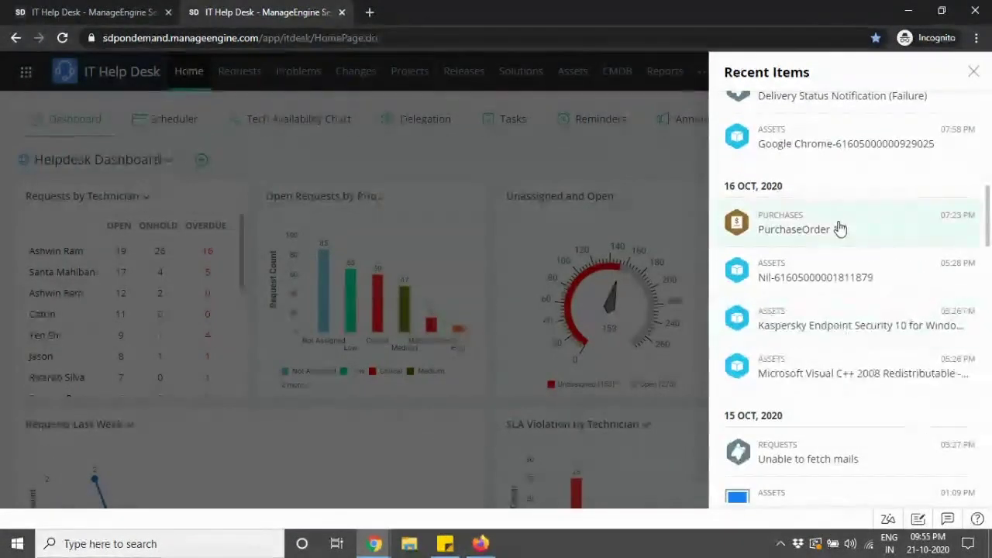
scroll(842, 291, "down", 6)
scroll(839, 303, "down", 6)
scroll(839, 303, "down", 4)
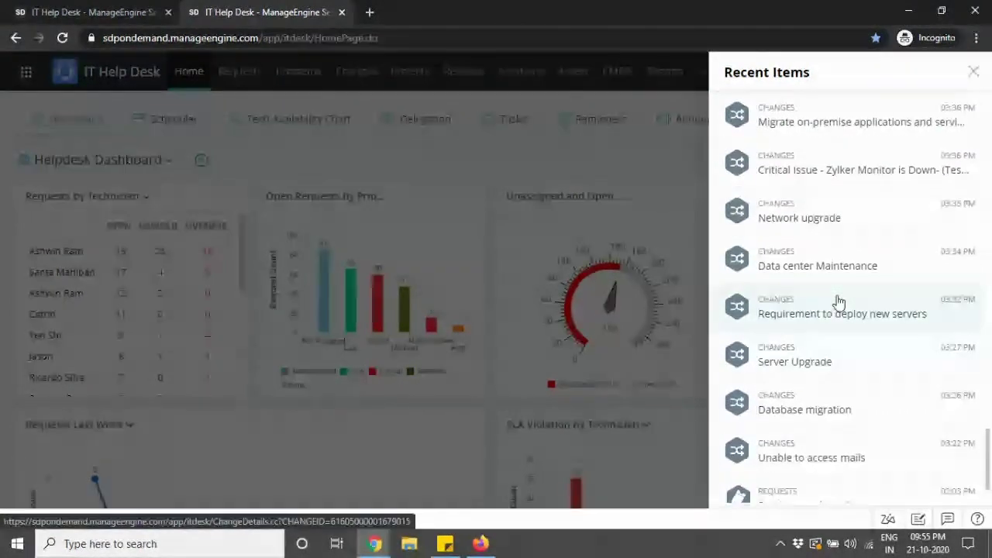
scroll(839, 303, "up", 12)
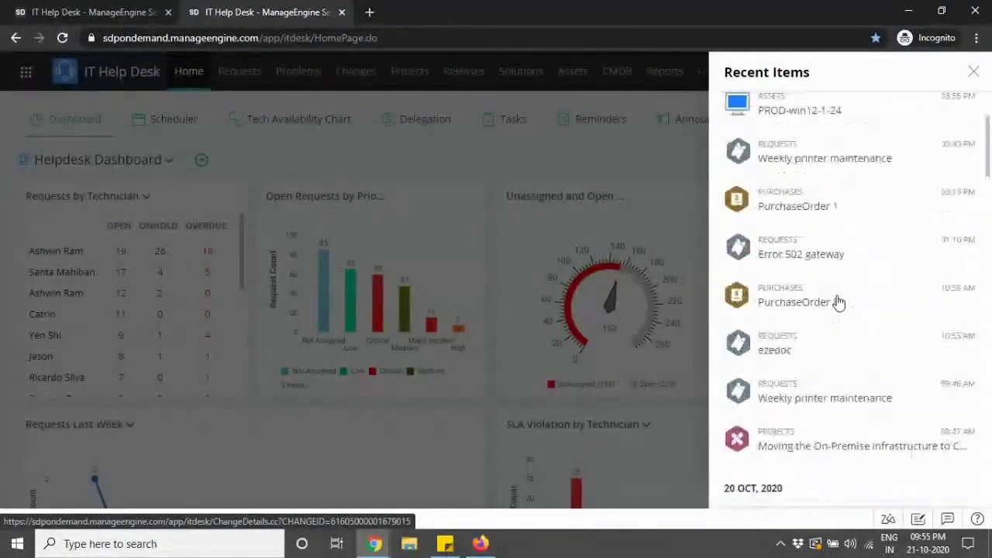
scroll(839, 302, "up", 2)
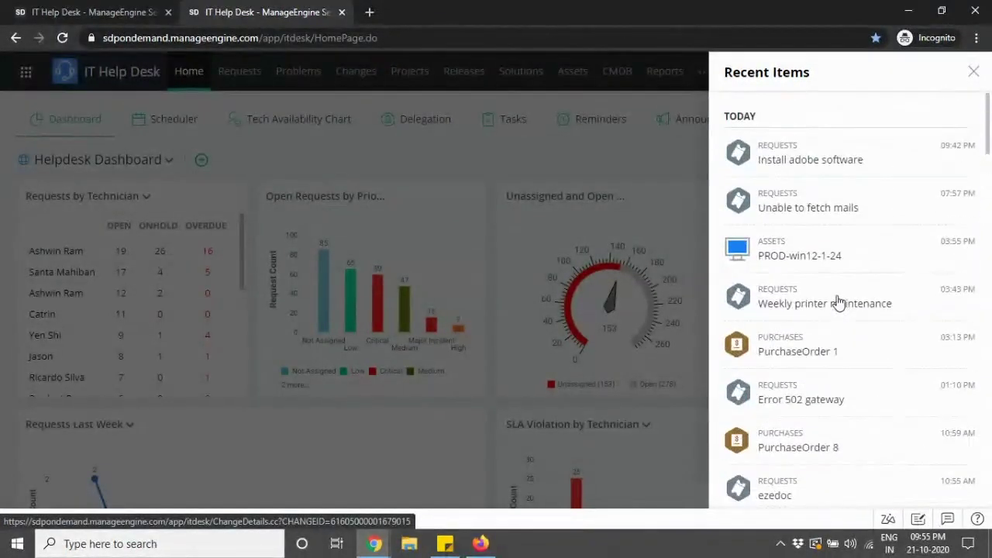
left_click(974, 73)
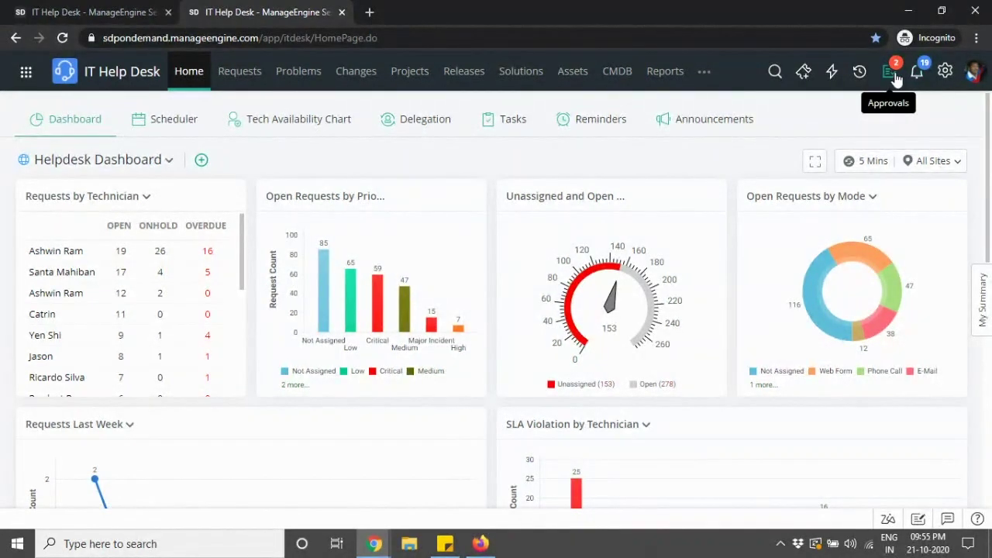
- Review the Quick Actions for new records, scheduling, tasks, reminders, asset groups and others, and close them
left_click(831, 72)
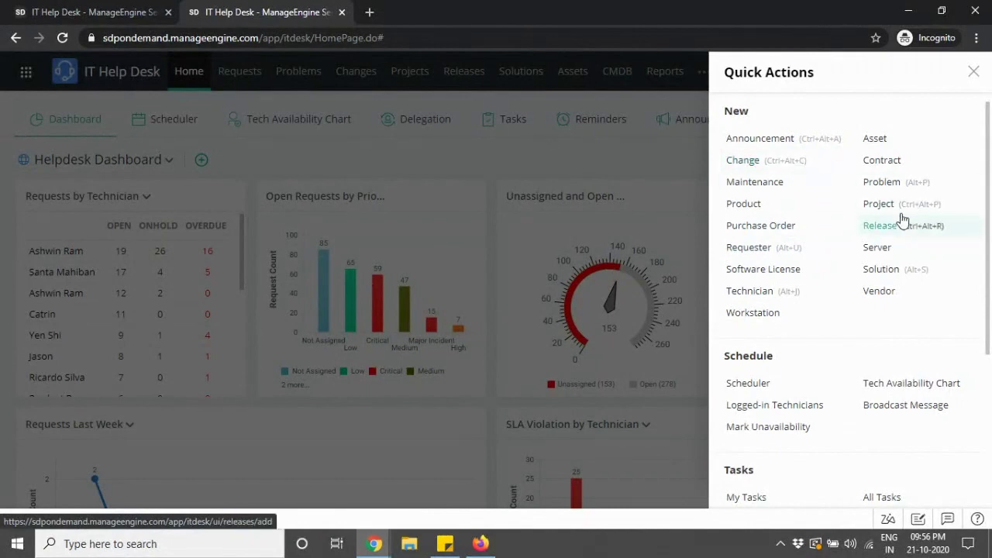
scroll(850, 211, "down", 2)
scroll(843, 204, "down", 2)
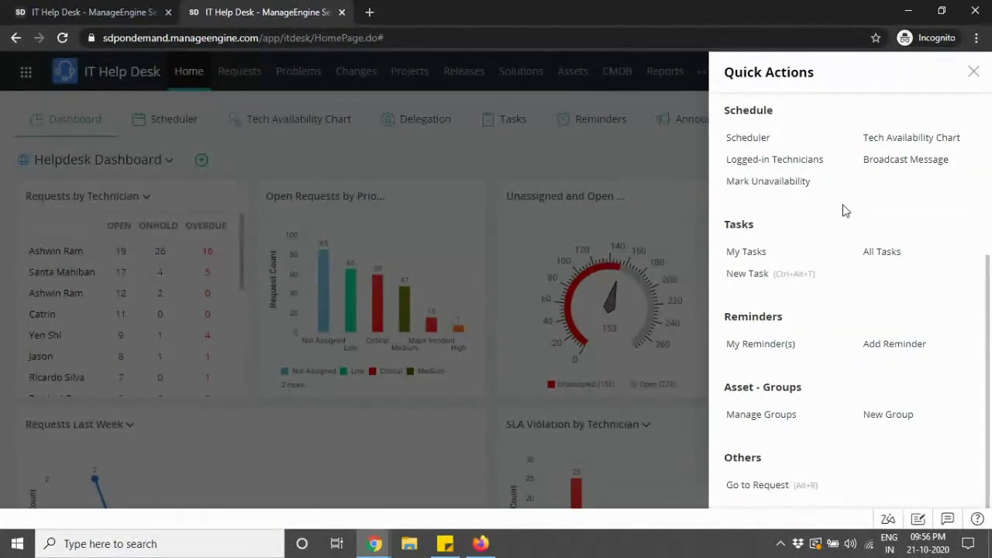
scroll(845, 211, "up", 5)
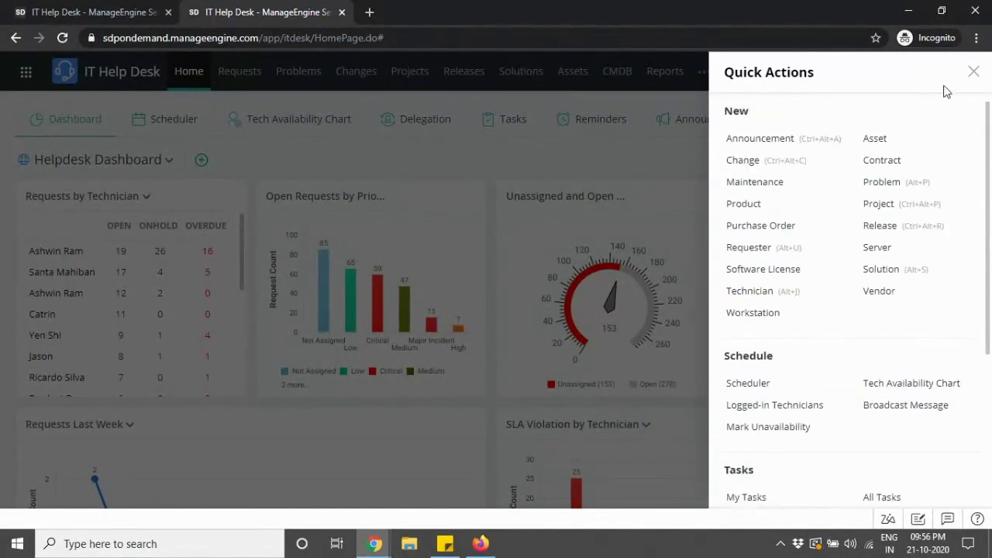
left_click(974, 73)
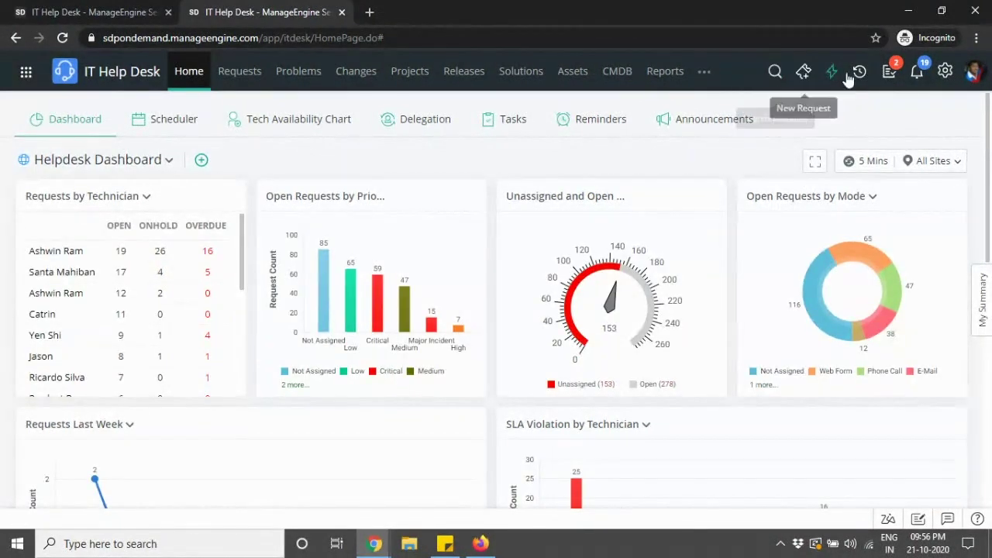
- Run a global search for "prod" within the Asset module
left_click(775, 74)
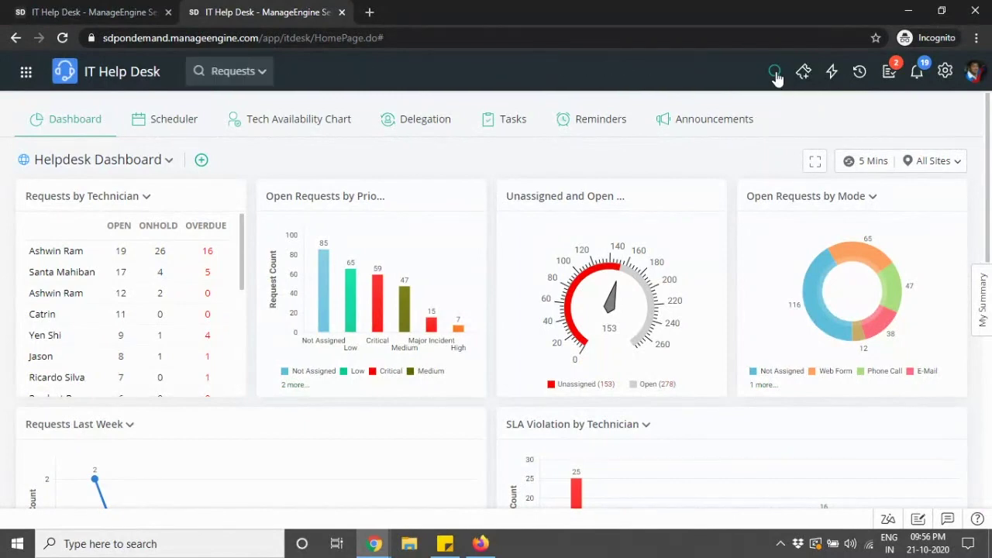
left_click(256, 71)
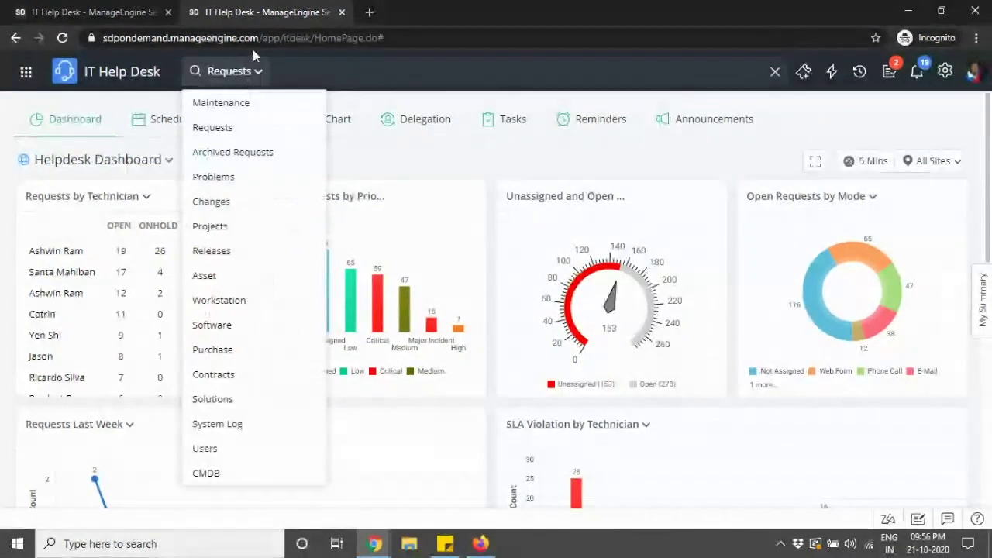
left_click(205, 276)
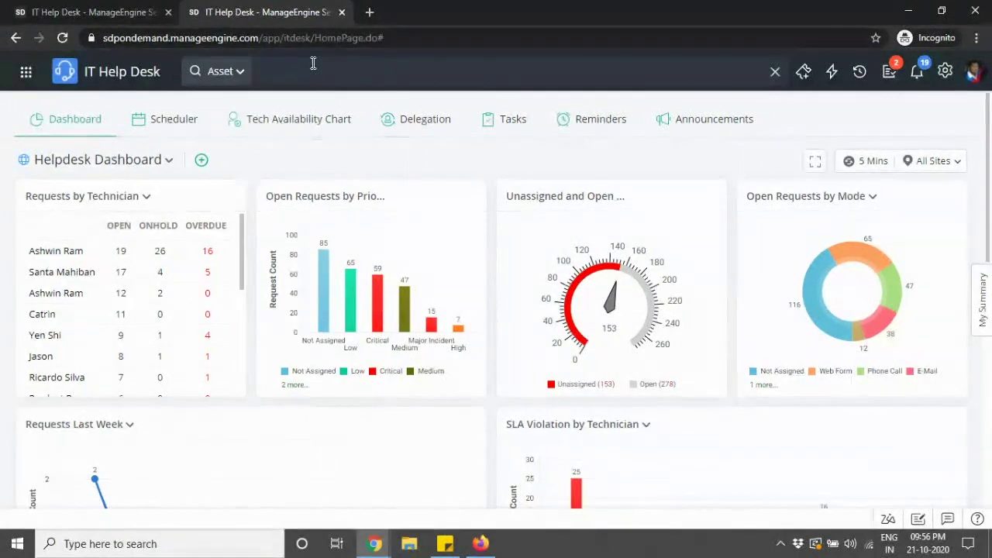
type("prod")
key("Return")
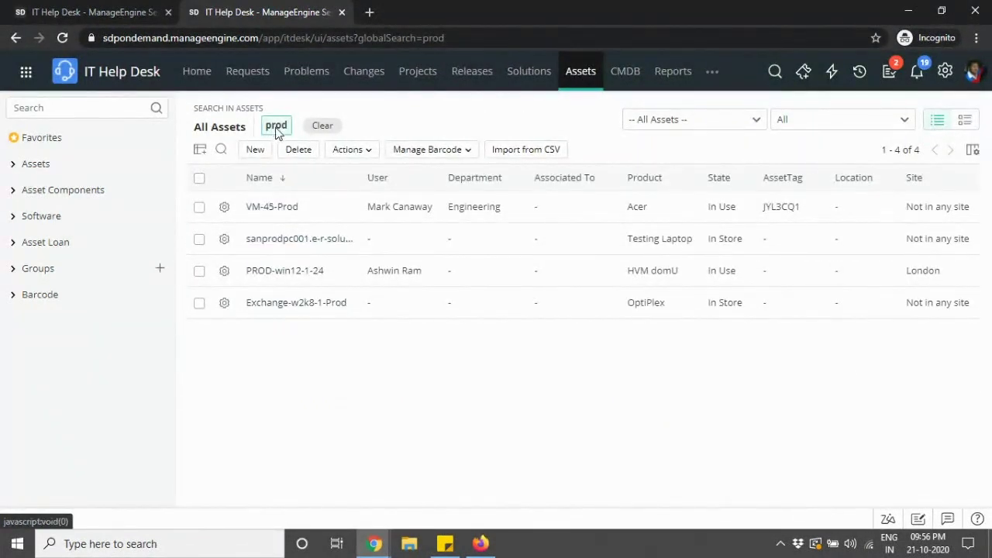
- Open the asset PROD-win12-1-24 and review its Relationships diagram of assigned user, connected assets, business services and attached components
left_click(294, 271)
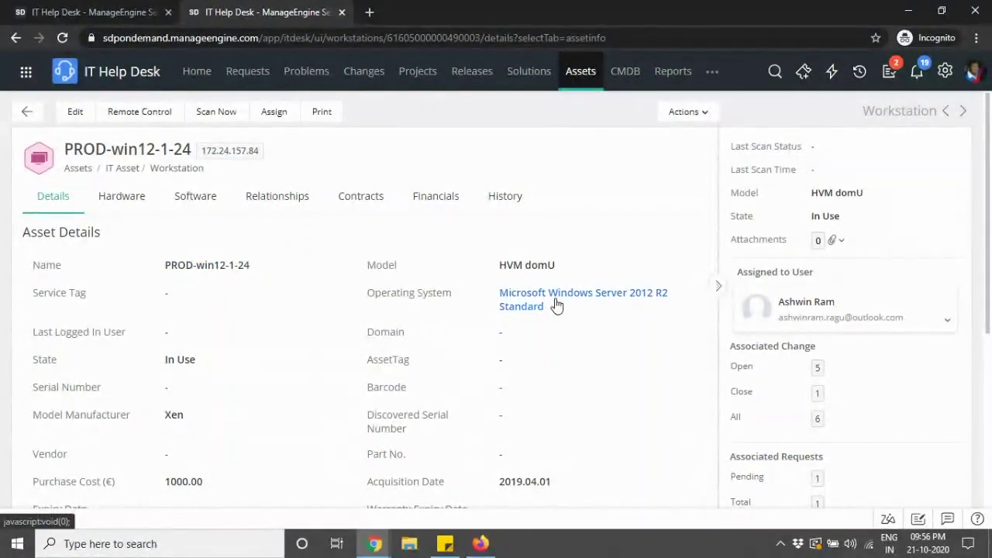
left_click(273, 203)
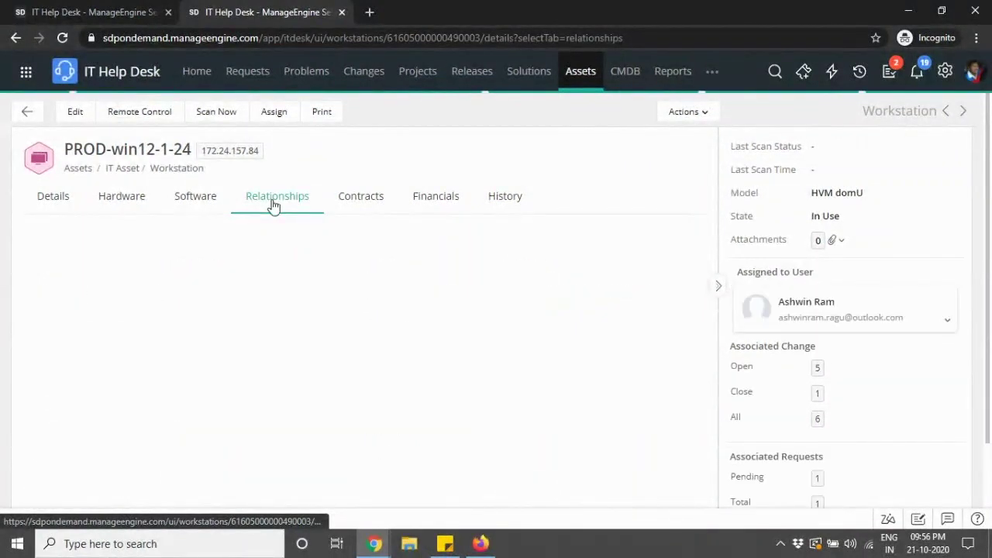
scroll(555, 317, "down", 2)
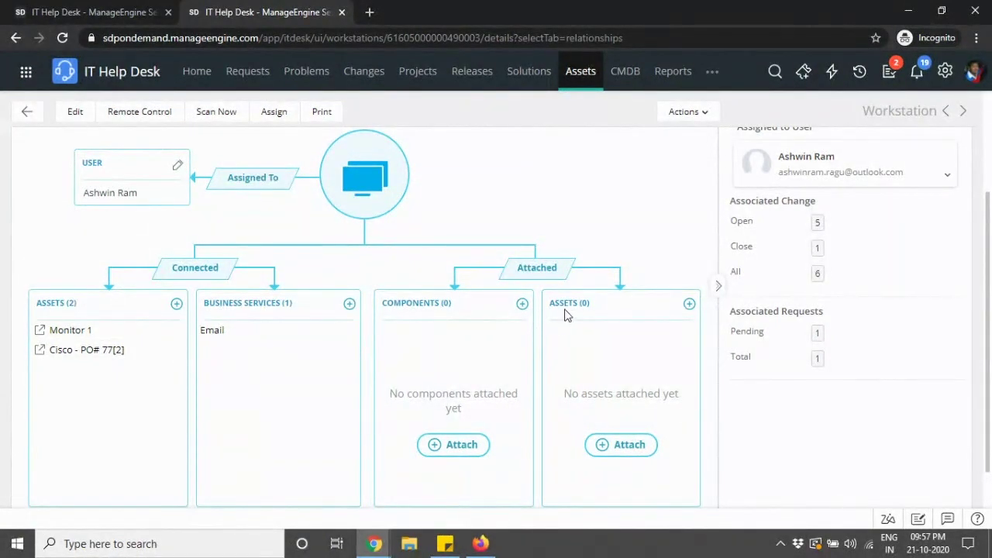
scroll(564, 314, "up", 2)
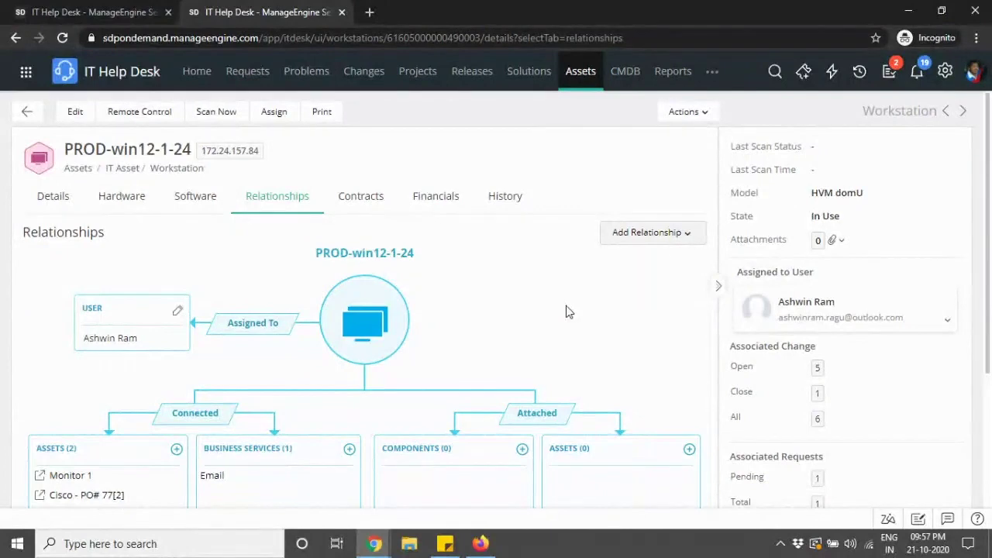
scroll(806, 372, "down", 2)
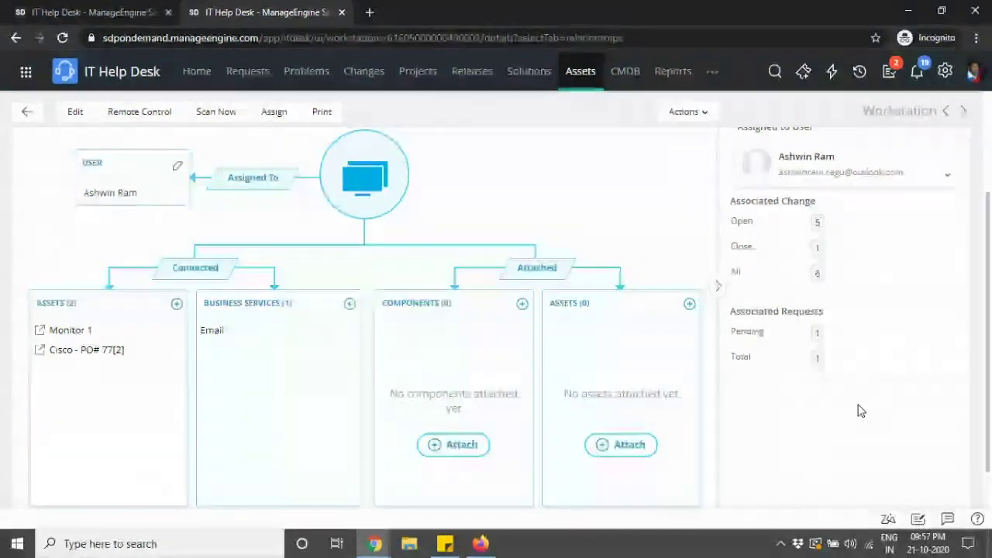
scroll(859, 411, "up", 2)
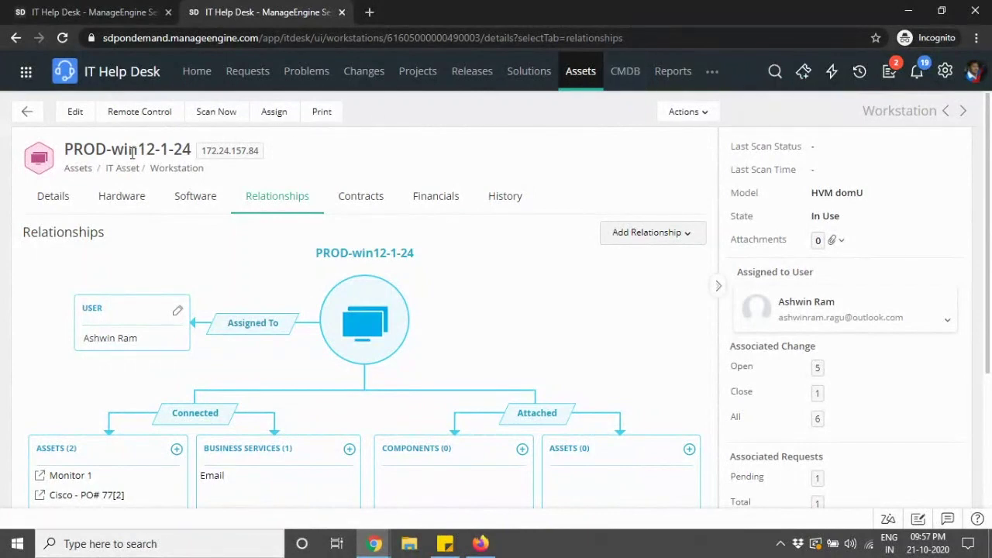
- Run a global search for "prod" within the CMDB module
left_click(775, 71)
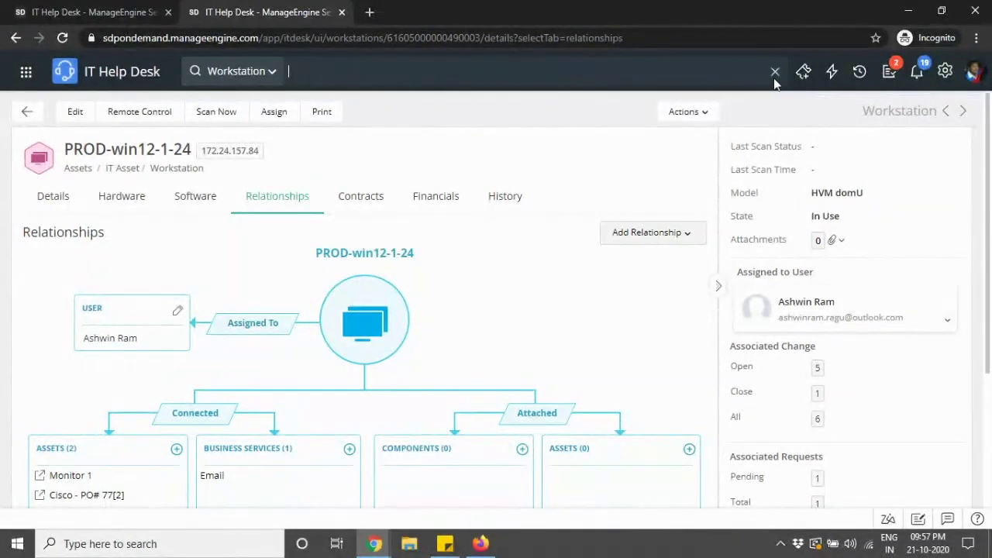
left_click(238, 73)
left_click(235, 473)
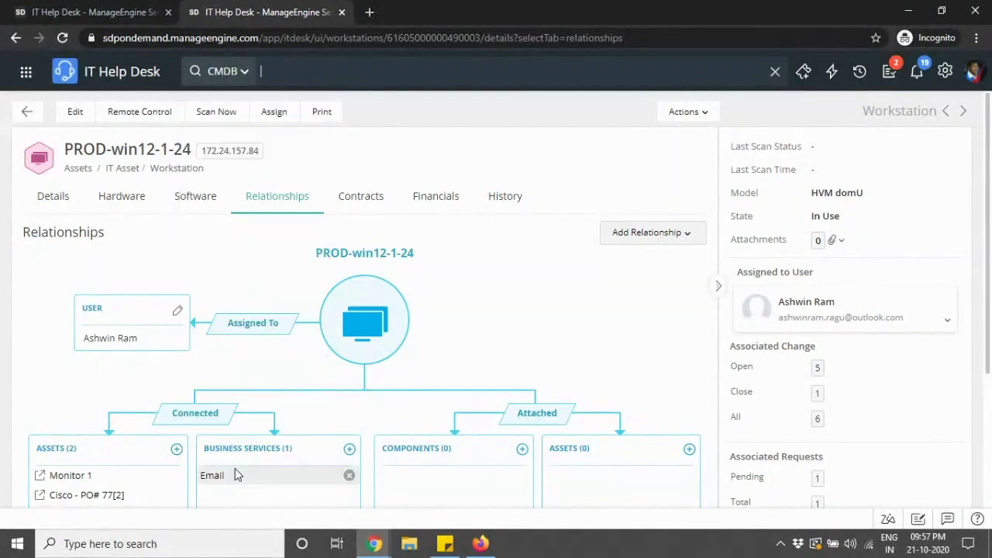
type("prod")
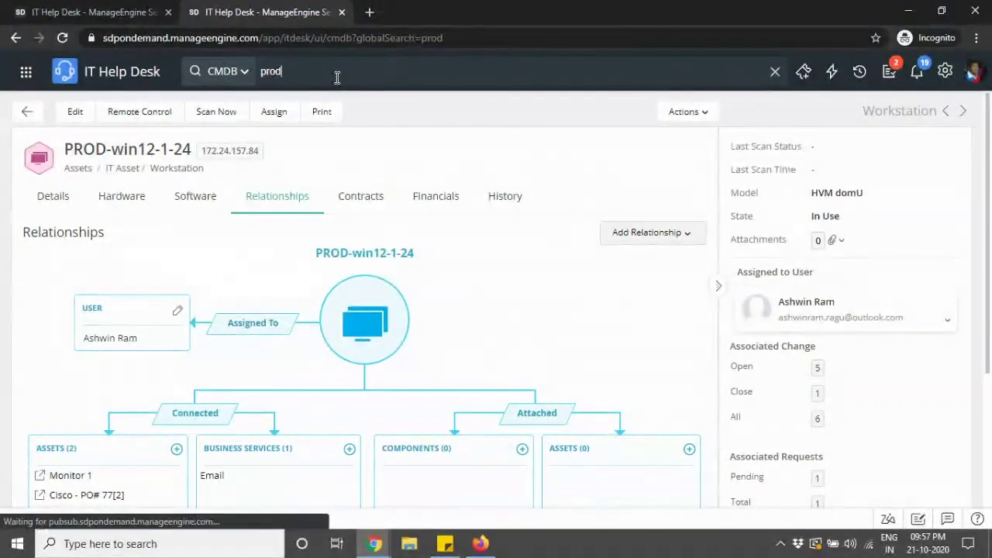
key("Return")
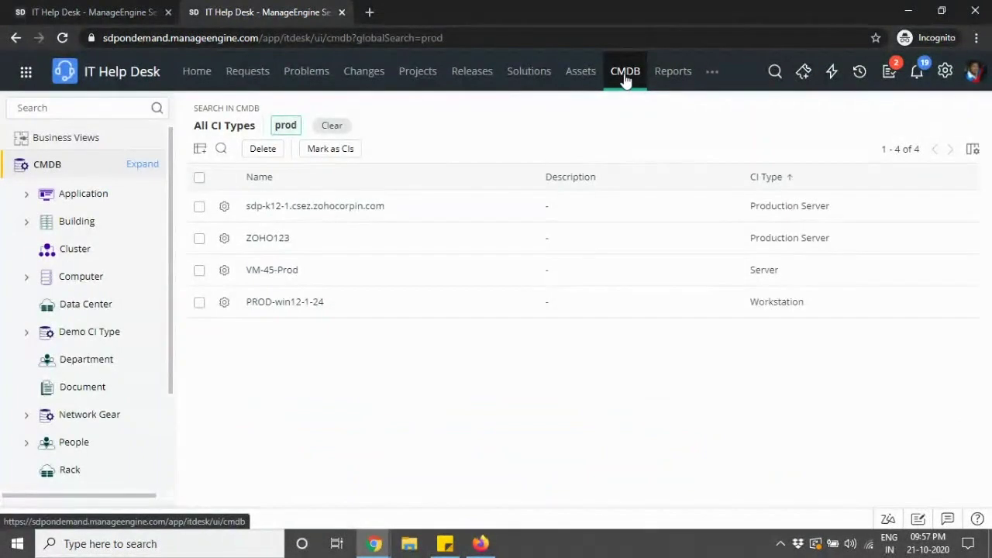
- Open the PROD-win12-1-24 workstation CI and review its list of relationships
left_click(283, 308)
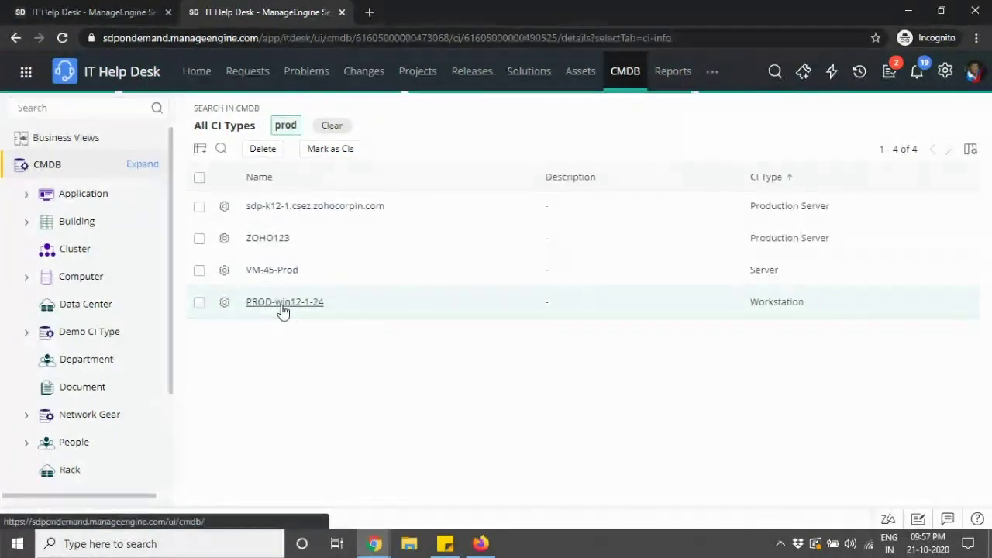
left_click(217, 242)
scroll(231, 330, "down", 2)
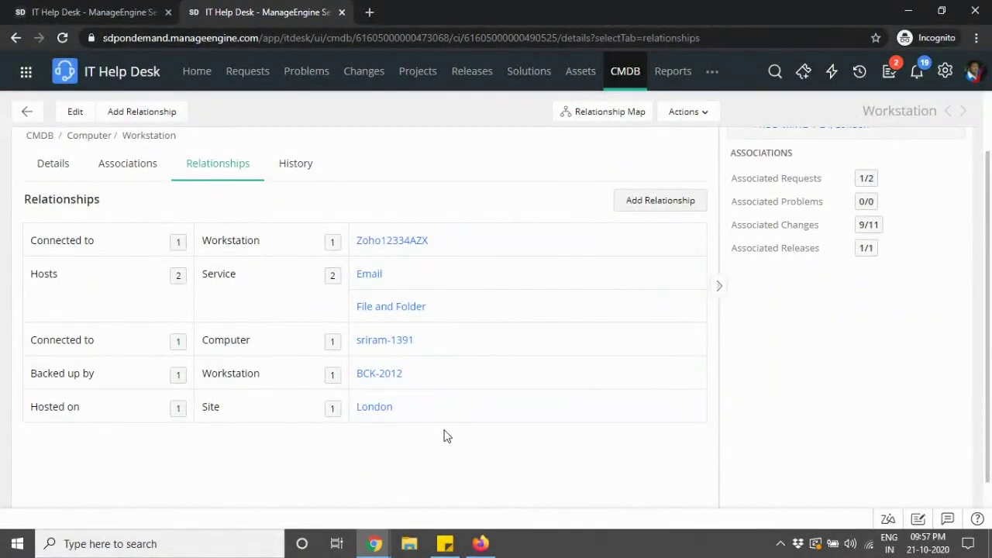
scroll(465, 397, "up", 2)
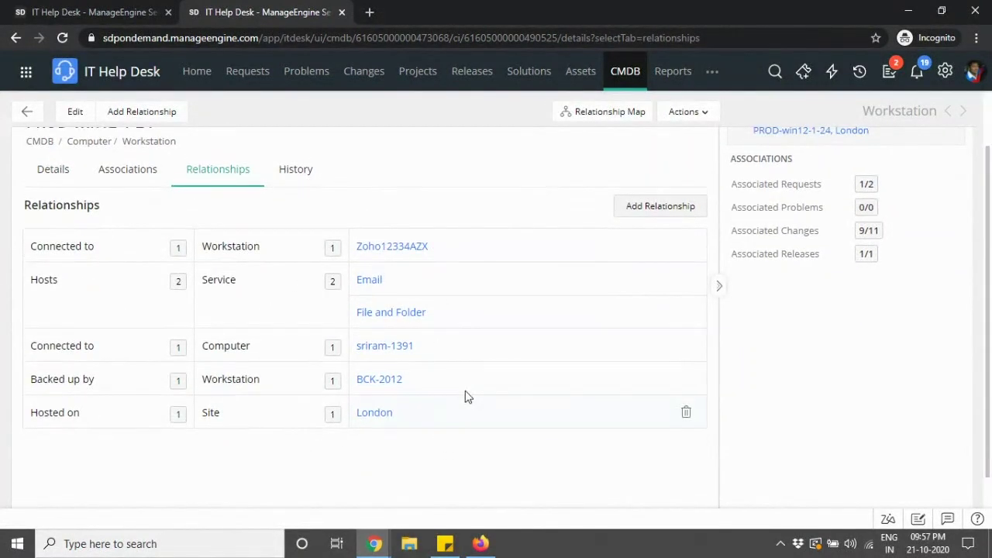
- Open the CI's Relationship Map and preview it in the Horizontal, Vertical and Force layouts
left_click(596, 116)
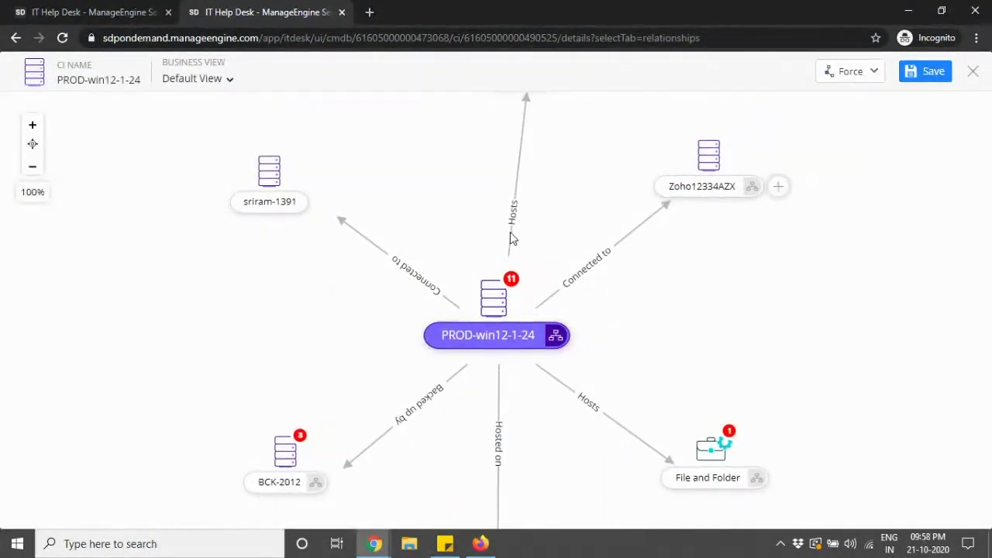
left_click(861, 74)
left_click(867, 110)
left_click(844, 78)
left_click(851, 140)
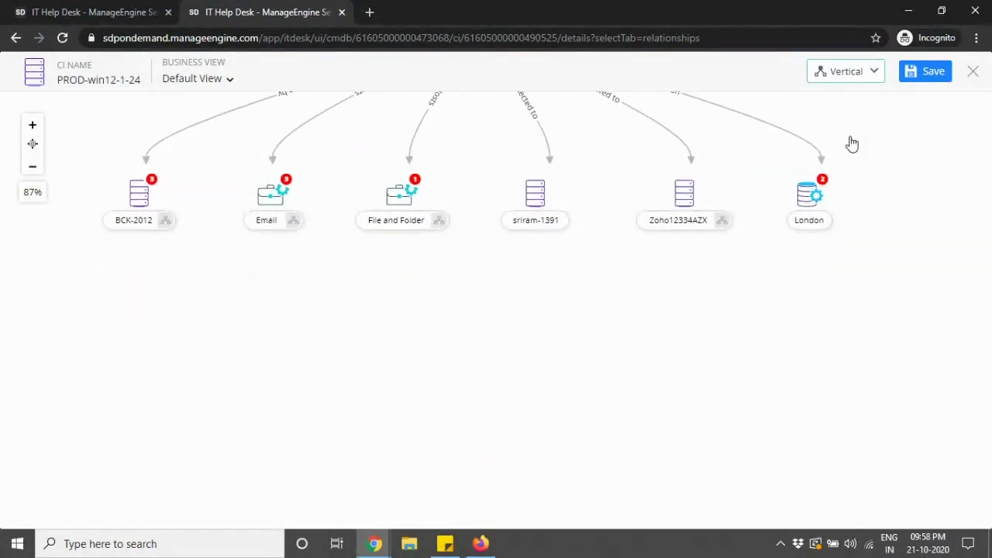
left_click(870, 78)
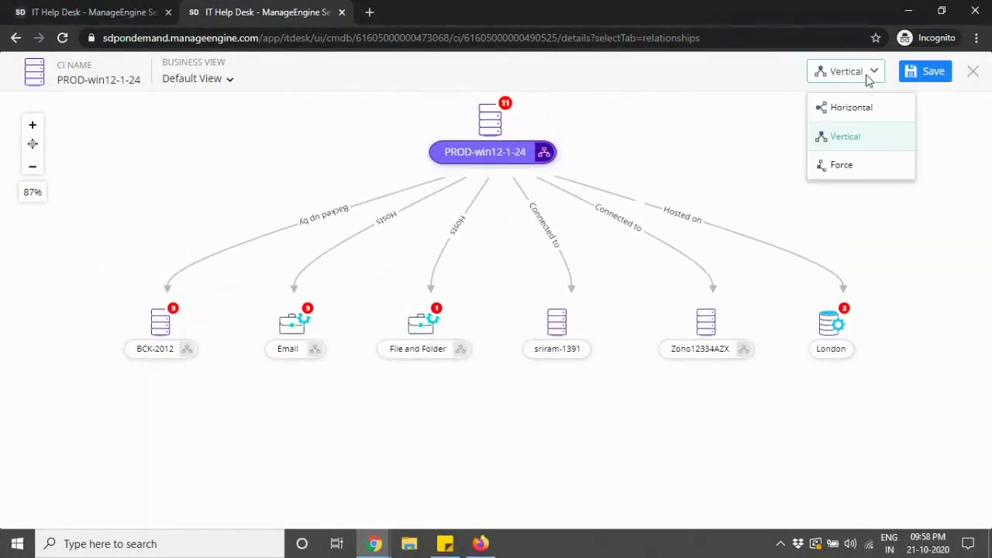
left_click(870, 166)
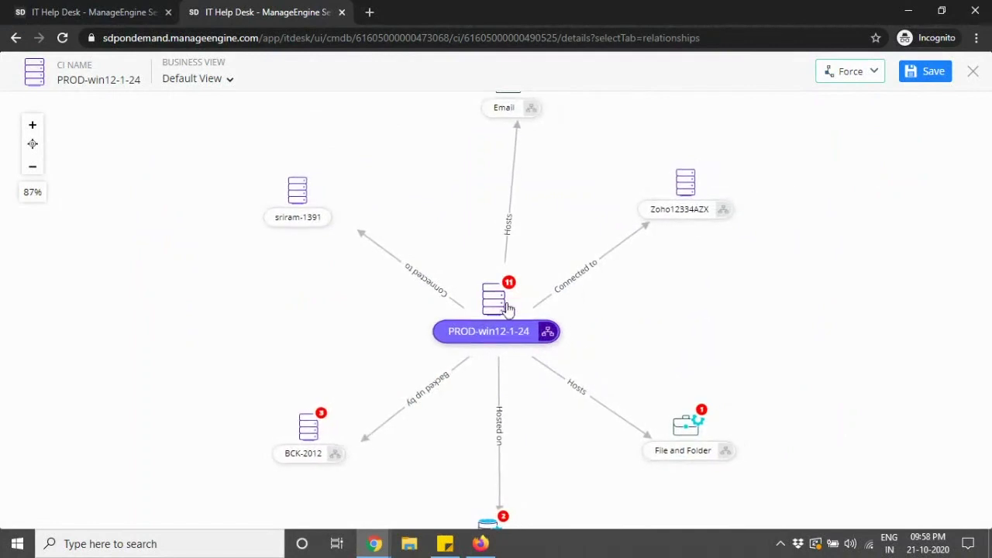
- Reposition the connected computer and Email nodes in the Force layout, and view the Email service's details before closing them
left_click_drag(297, 204, 199, 307)
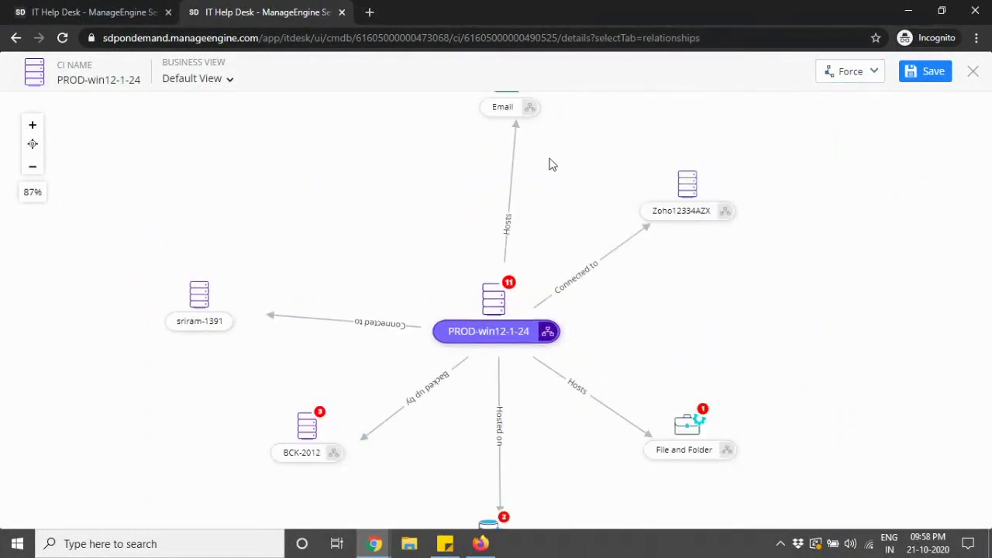
left_click_drag(475, 121, 398, 221)
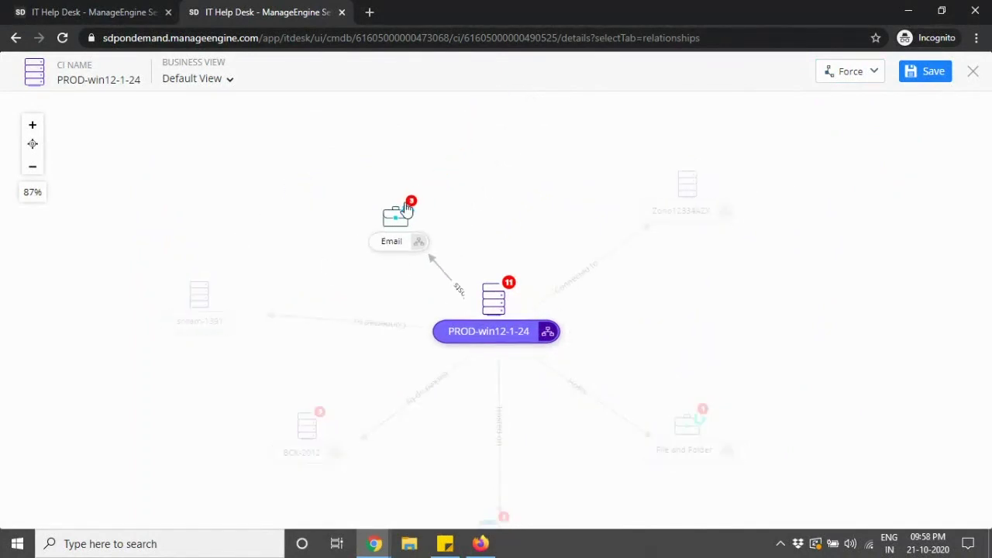
left_click(398, 221)
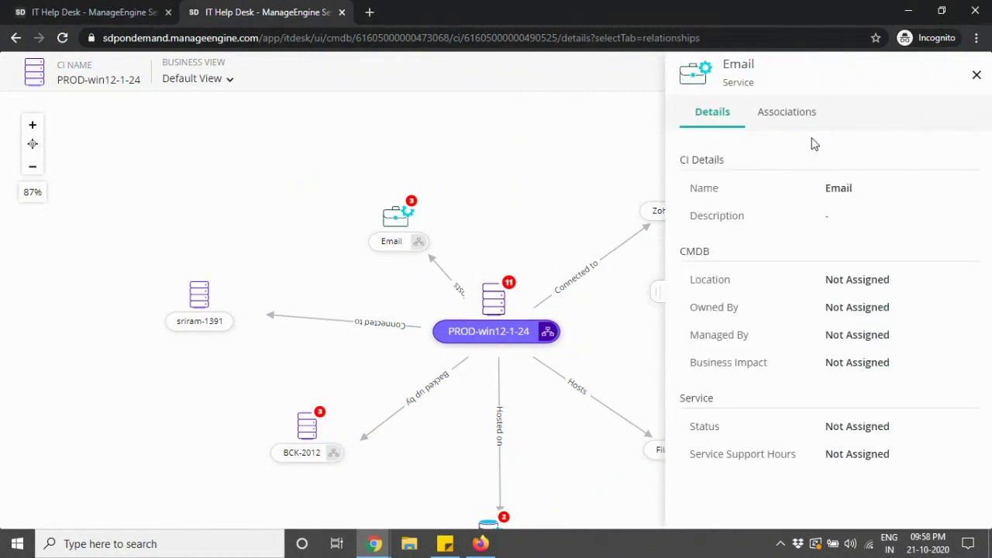
left_click(977, 74)
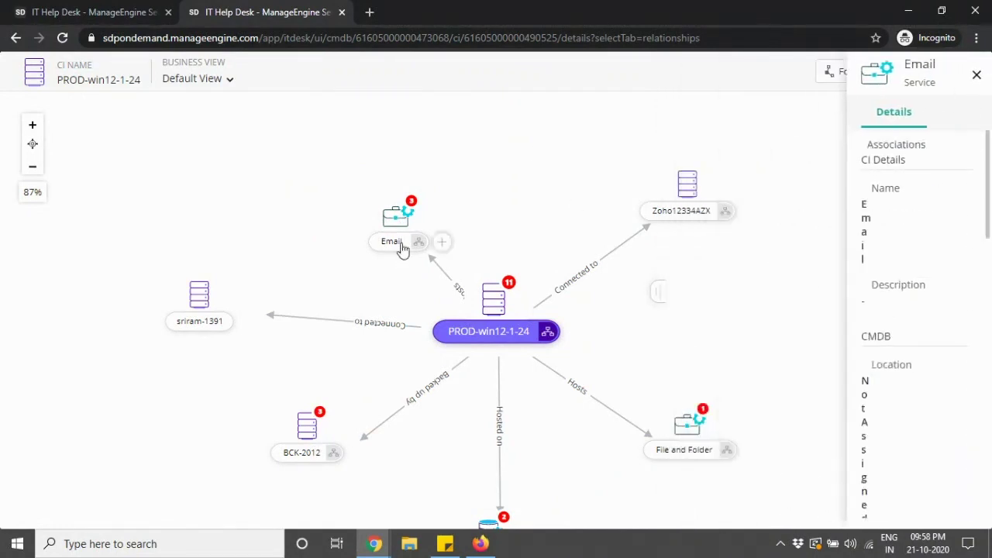
- Switch the relationship map to the Vertical layout and open the details of the PROD-win12-1-24 node
left_click(868, 75)
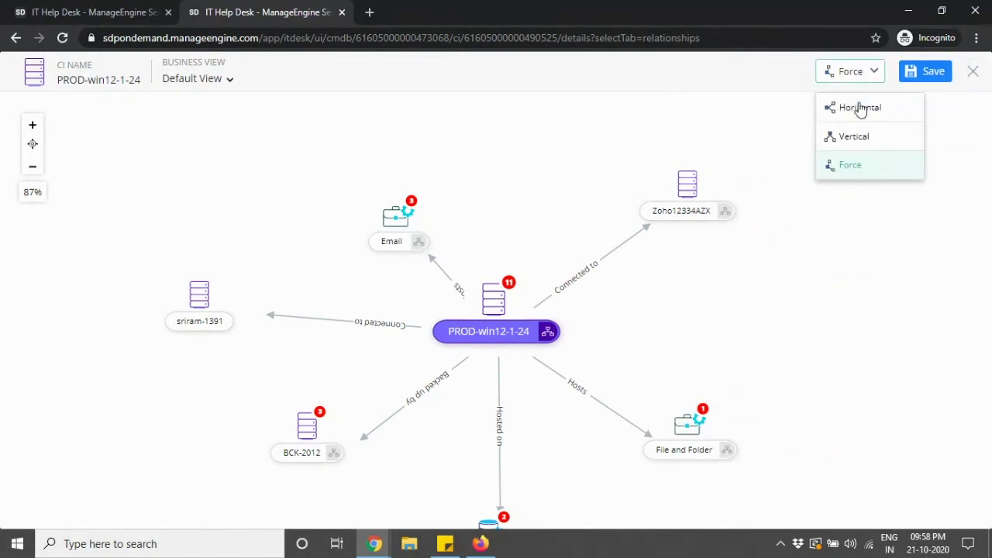
left_click(856, 137)
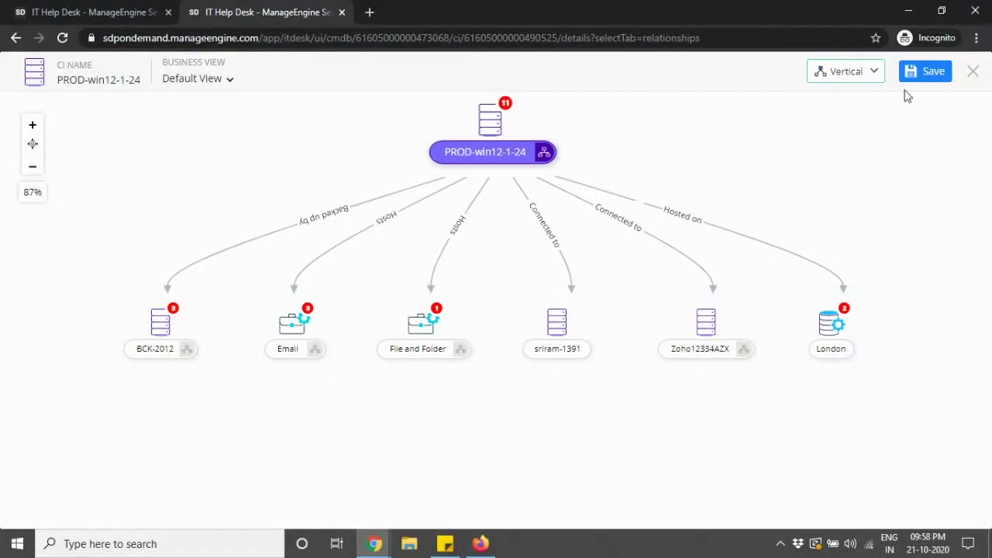
left_click(835, 75)
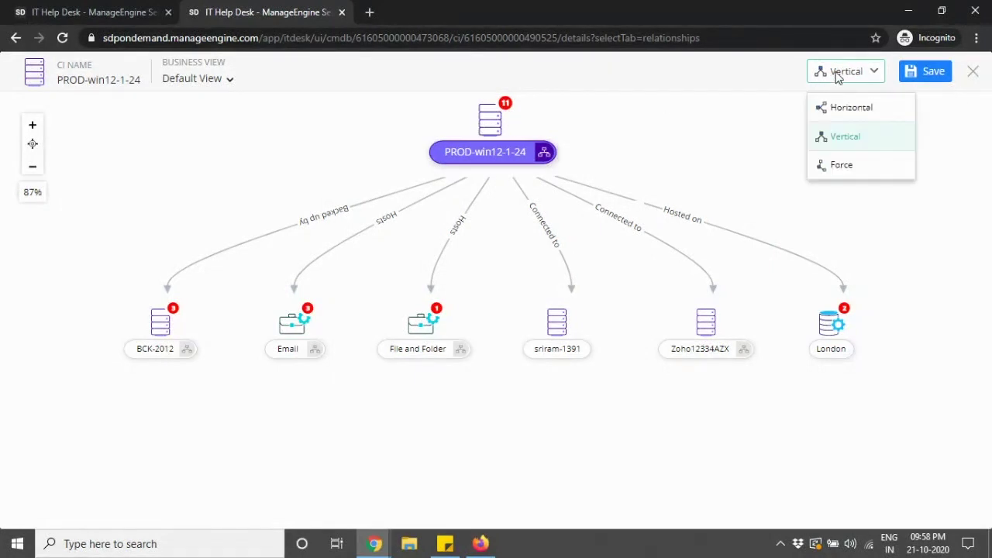
left_click(493, 128)
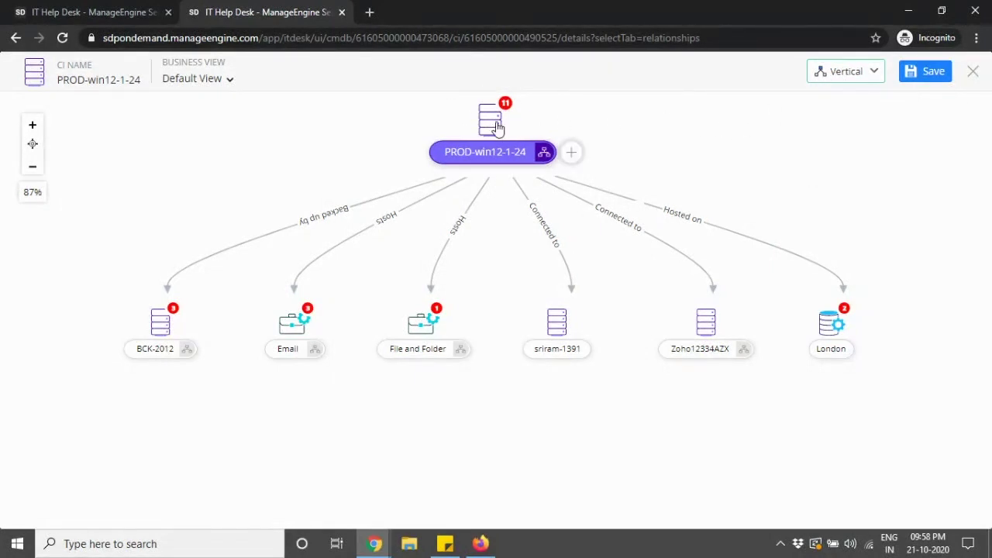
left_click(493, 124)
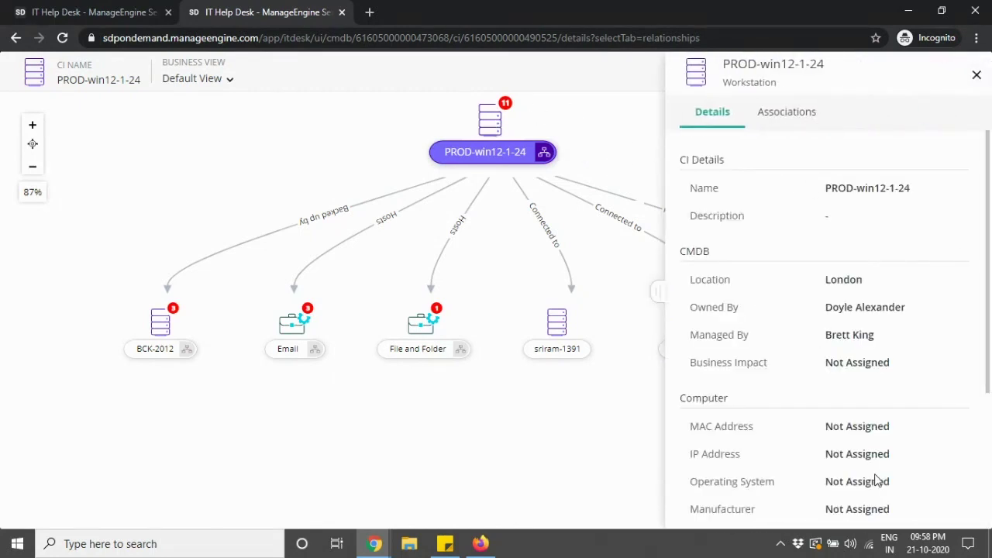
- Expand the Email node's own relationships, fit the enlarged map into view, and close the workstation's details
mouse_move(315, 355)
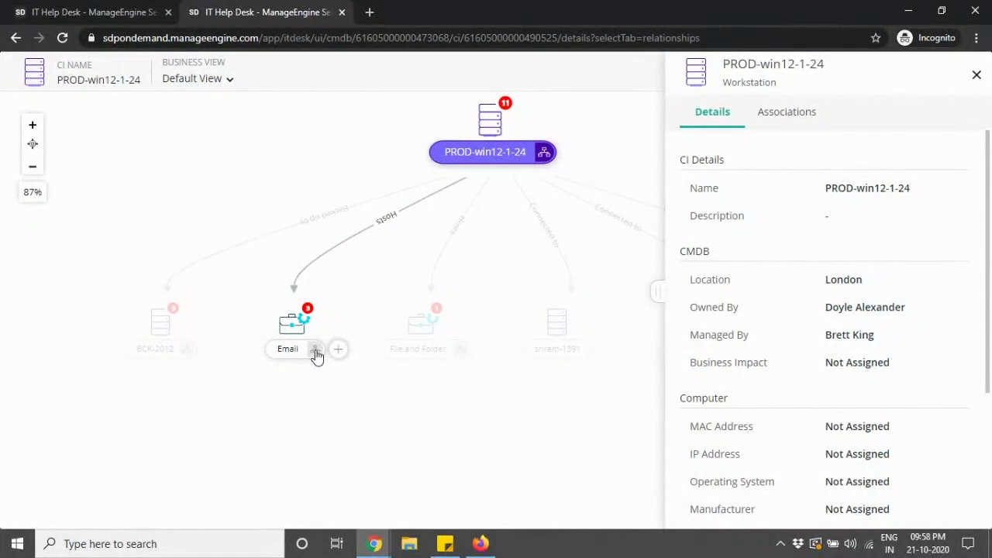
left_click(314, 355)
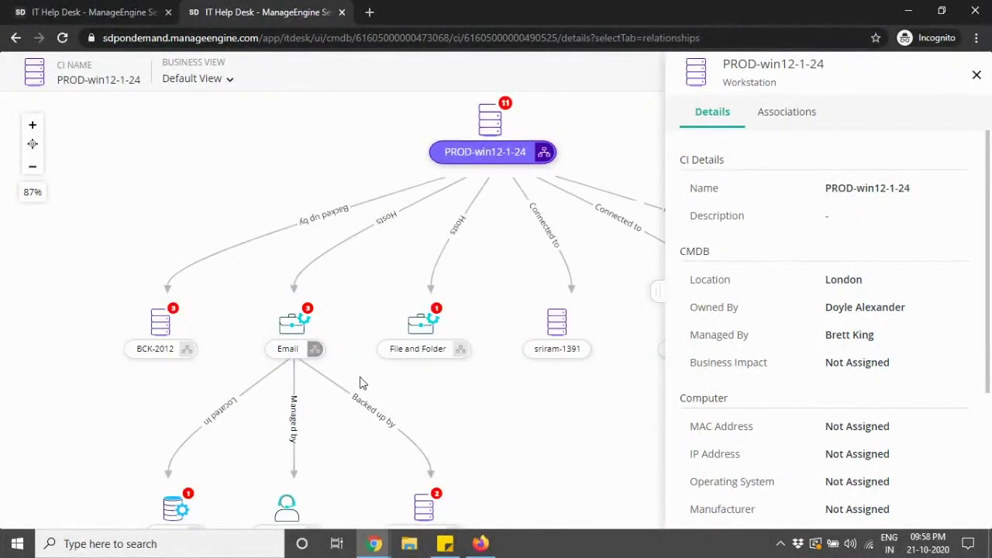
scroll(361, 374, "down", 2)
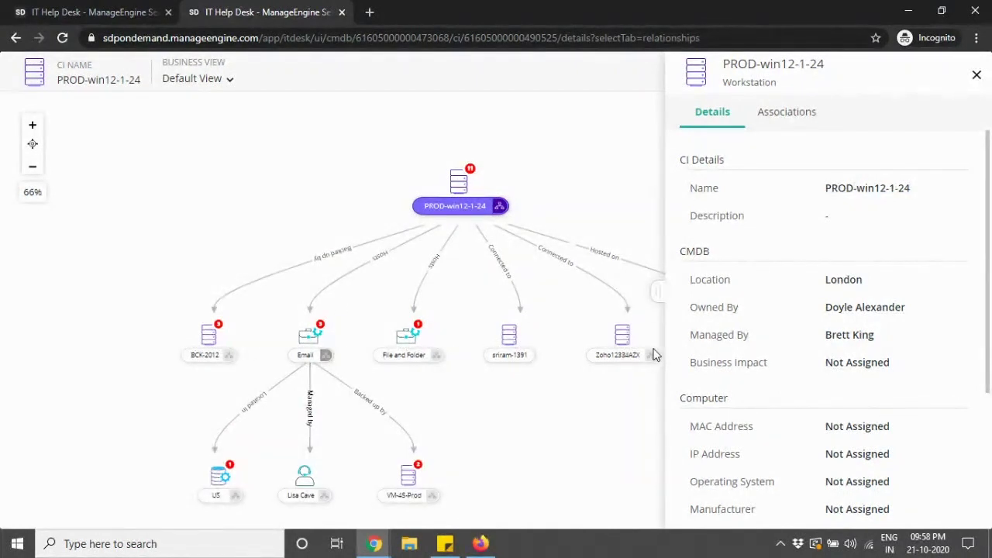
left_click_drag(456, 188, 372, 131)
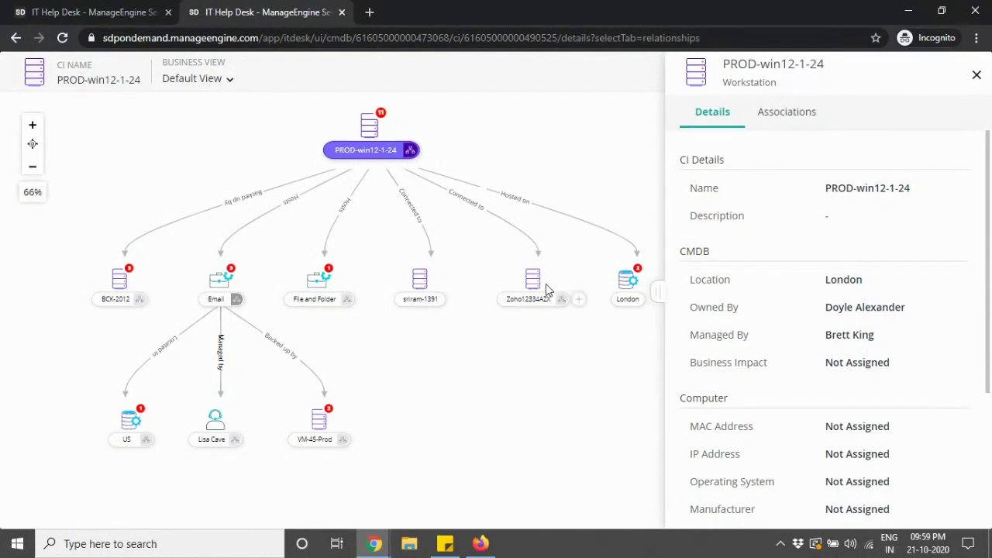
mouse_move(335, 431)
left_click(976, 76)
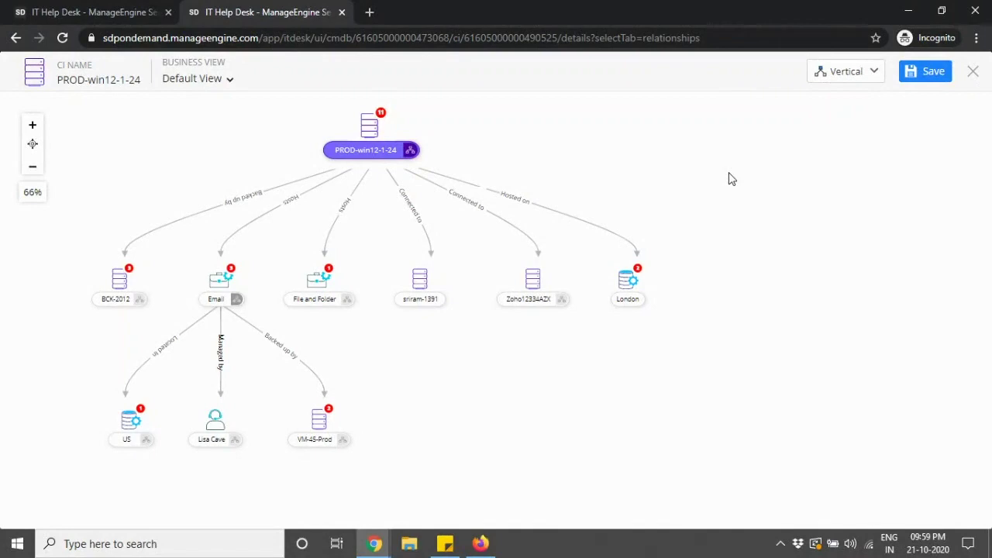
- Close the relationship map, find the Sites page by searching Setup for "sit", and look over the Setup search's full list of options
left_click(975, 71)
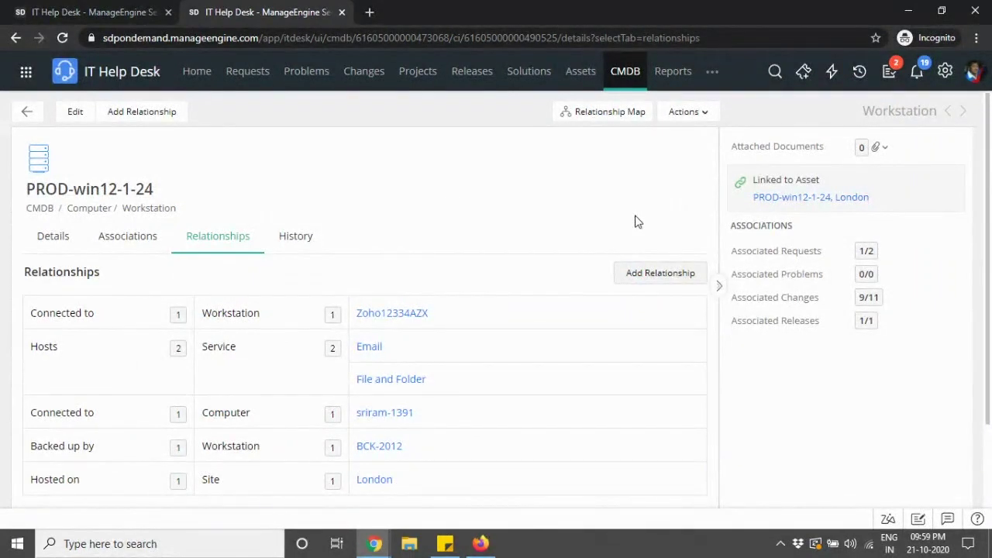
left_click(945, 72)
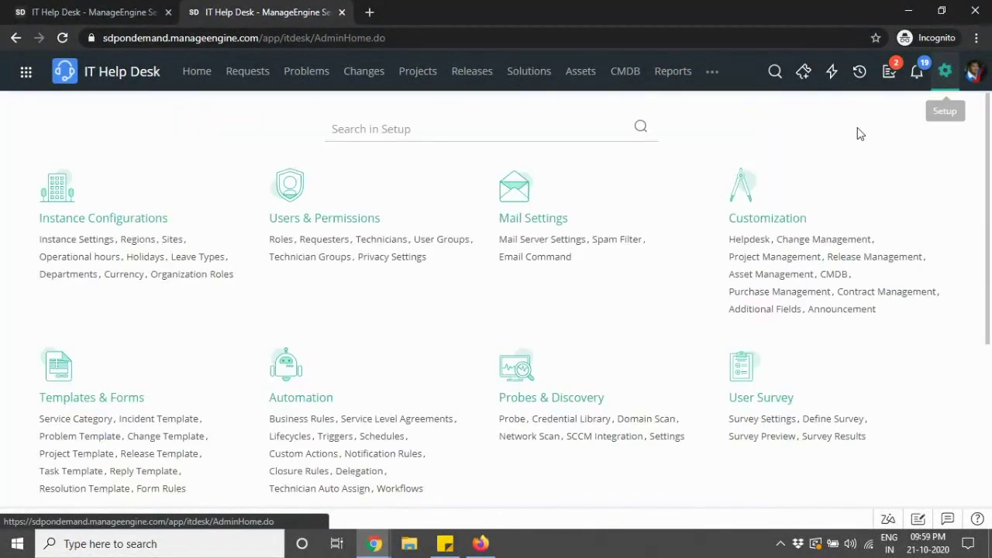
left_click(363, 130)
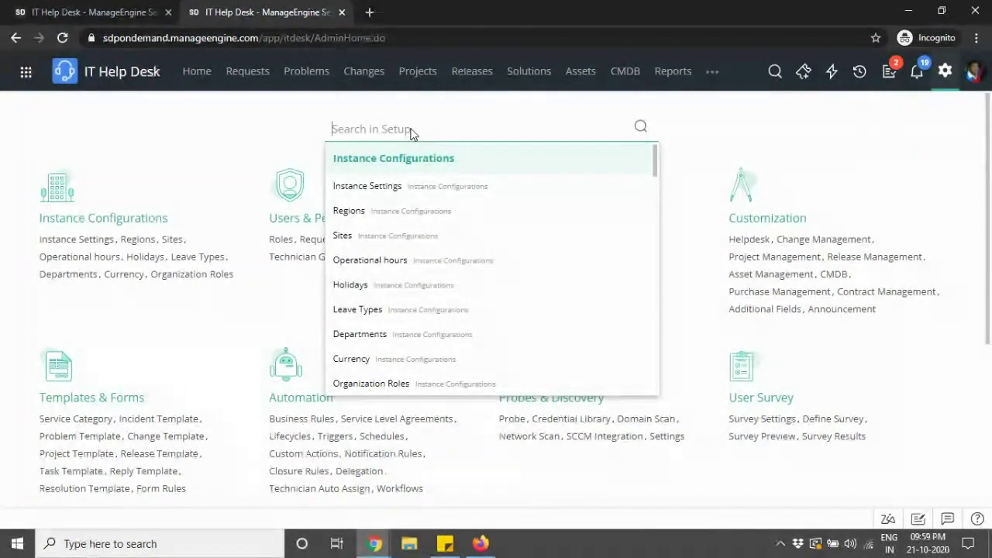
type("sit")
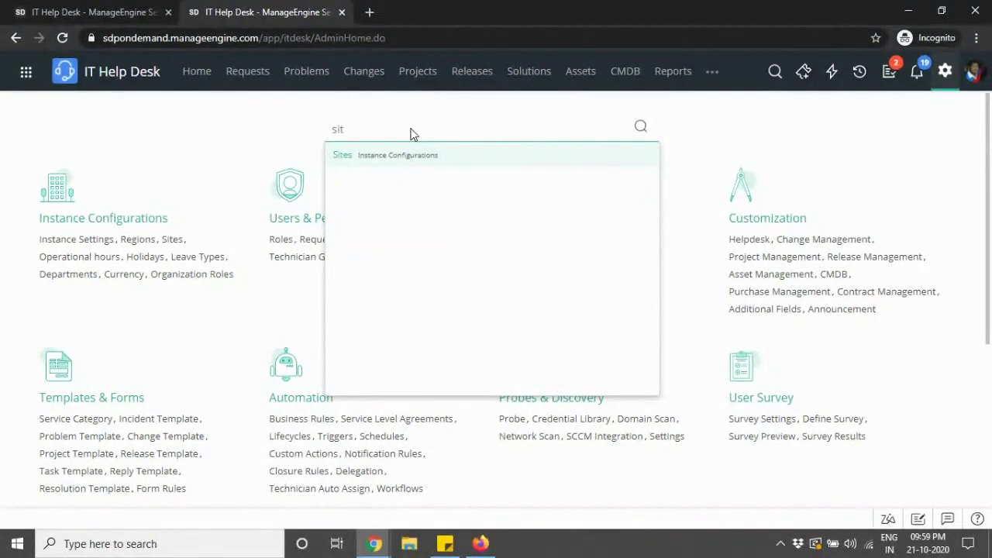
left_click(411, 156)
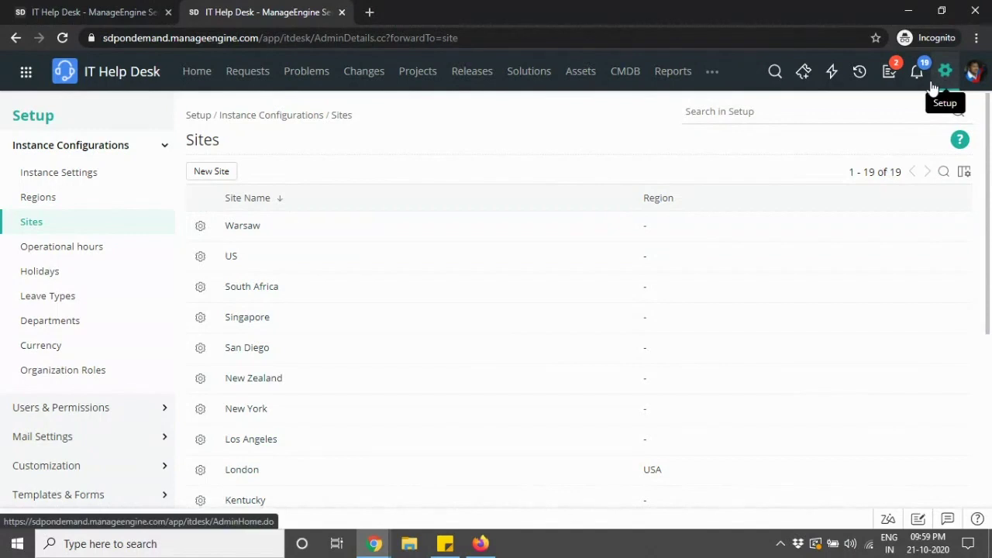
left_click(700, 113)
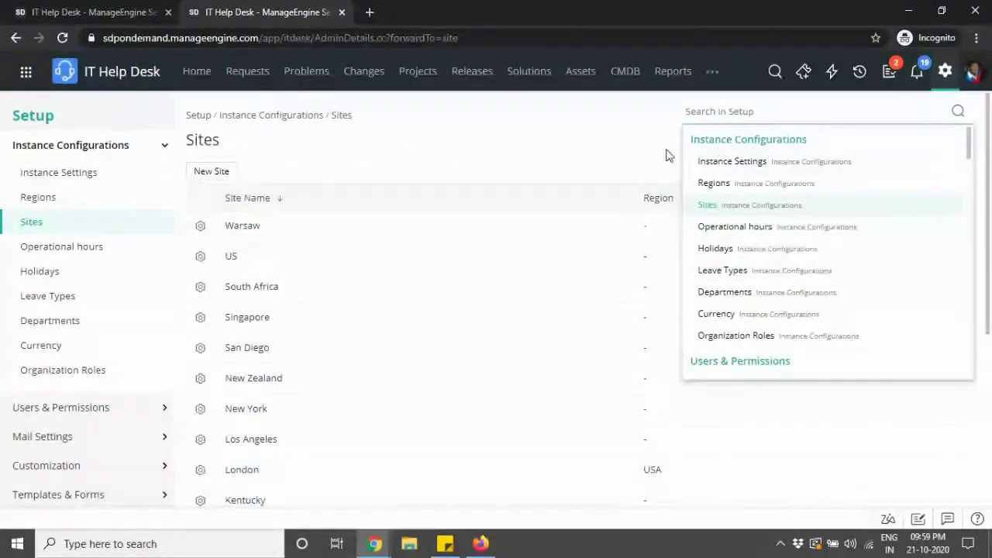
left_click(628, 128)
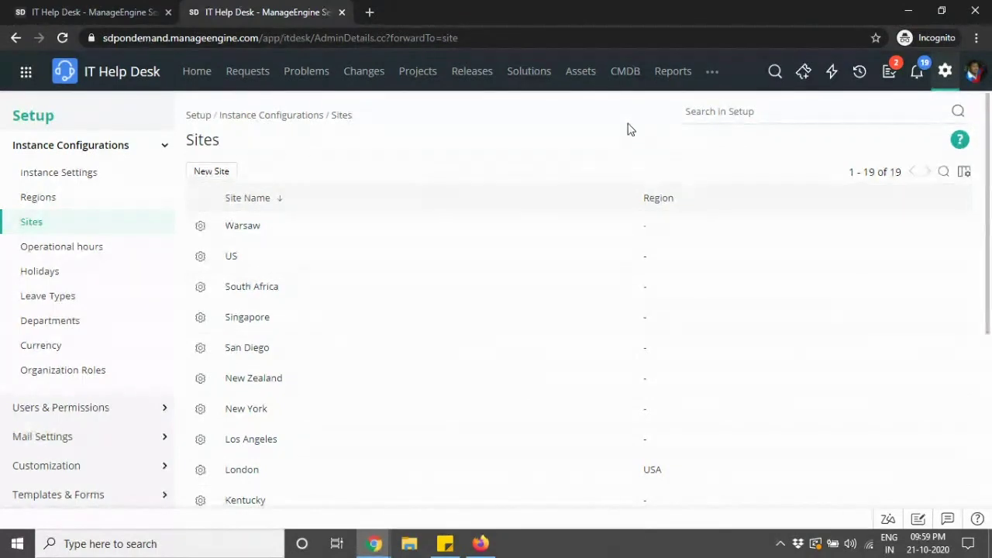
- Open the Requester Portal Customization page under General Settings in Setup and preview the requester home page
left_click(948, 77)
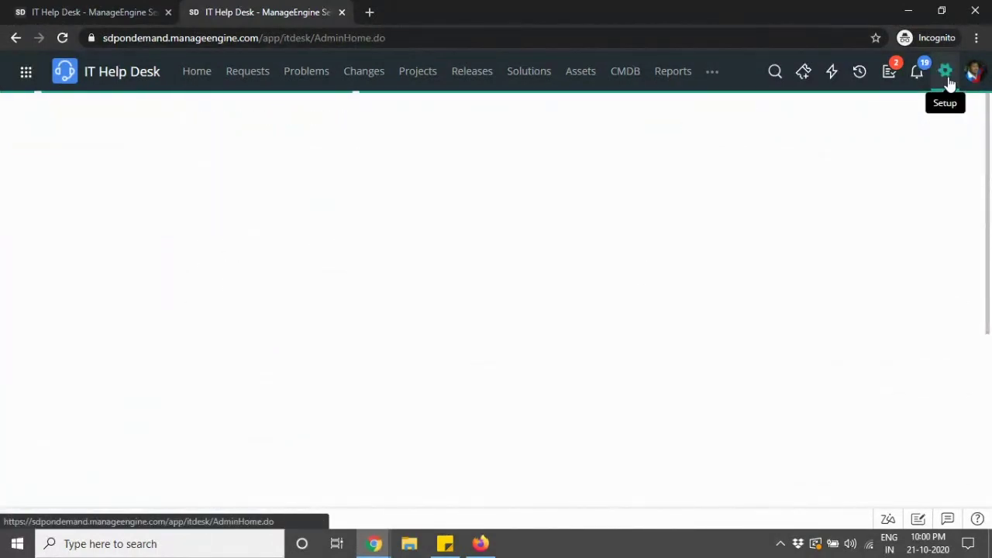
scroll(673, 257, "down", 3)
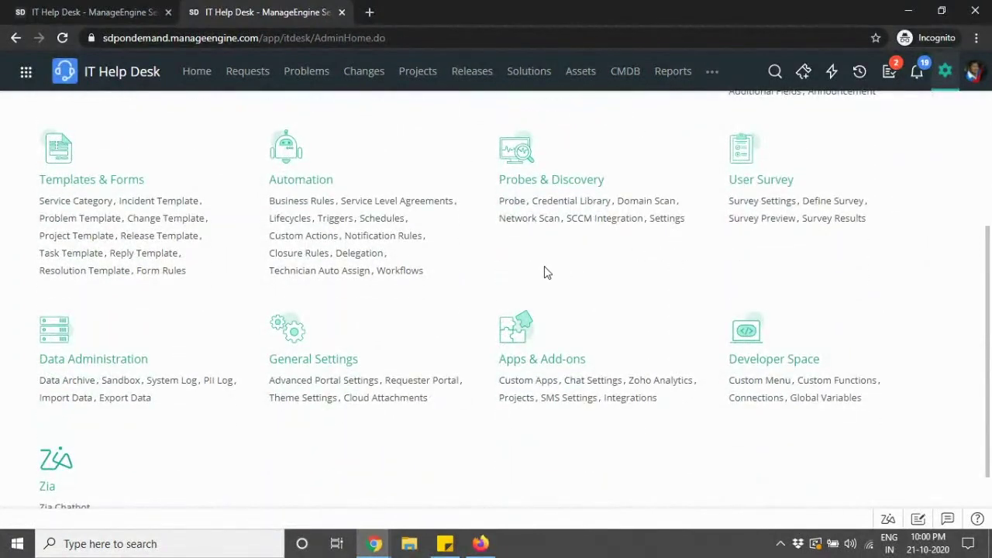
left_click(421, 381)
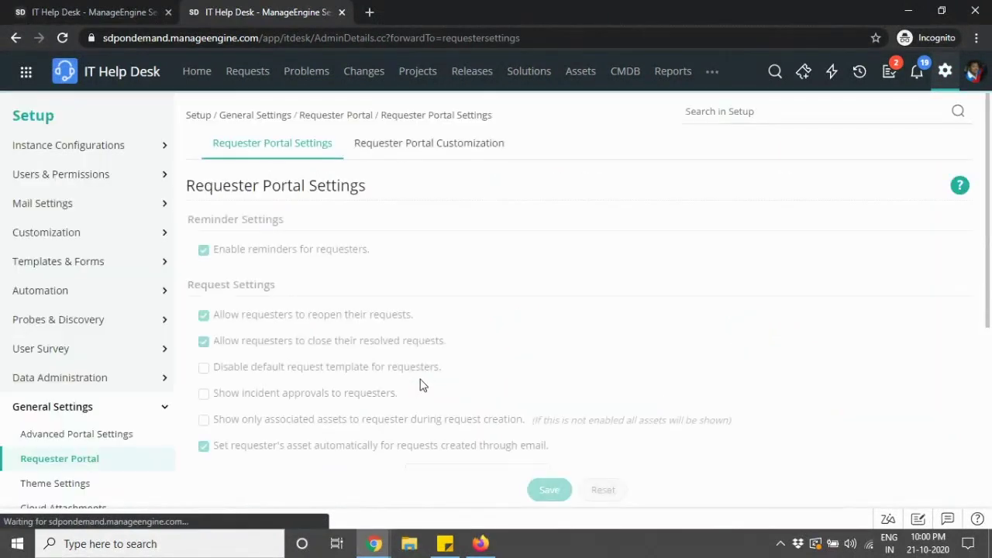
left_click(412, 155)
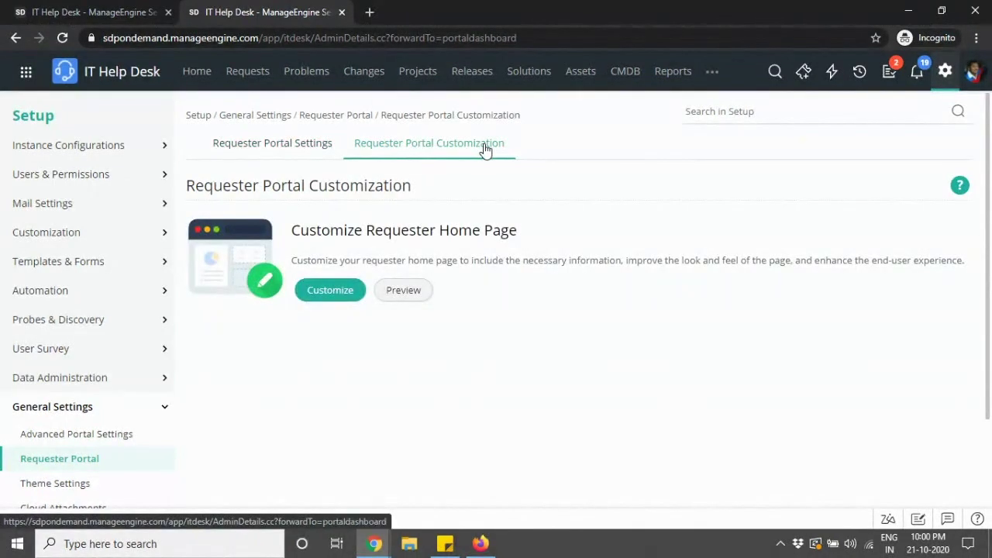
left_click(419, 296)
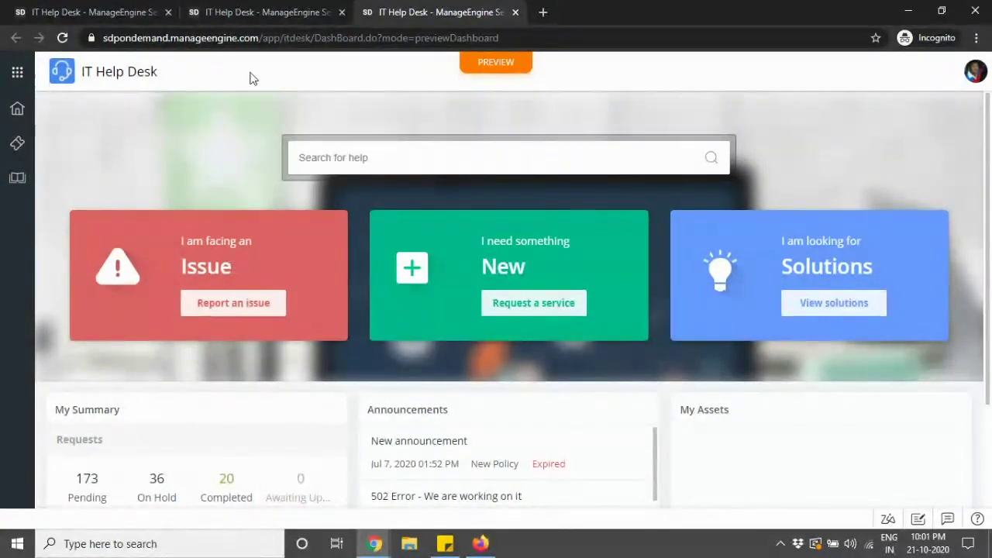
- Return to the customization page, start customizing the requester home page, and view its widget management options before closing them
left_click(250, 9)
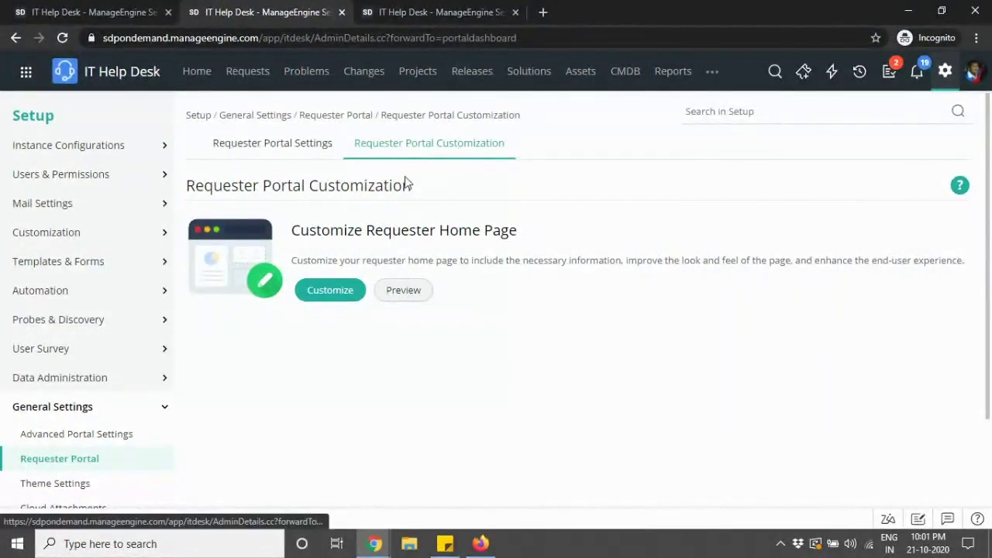
left_click(336, 297)
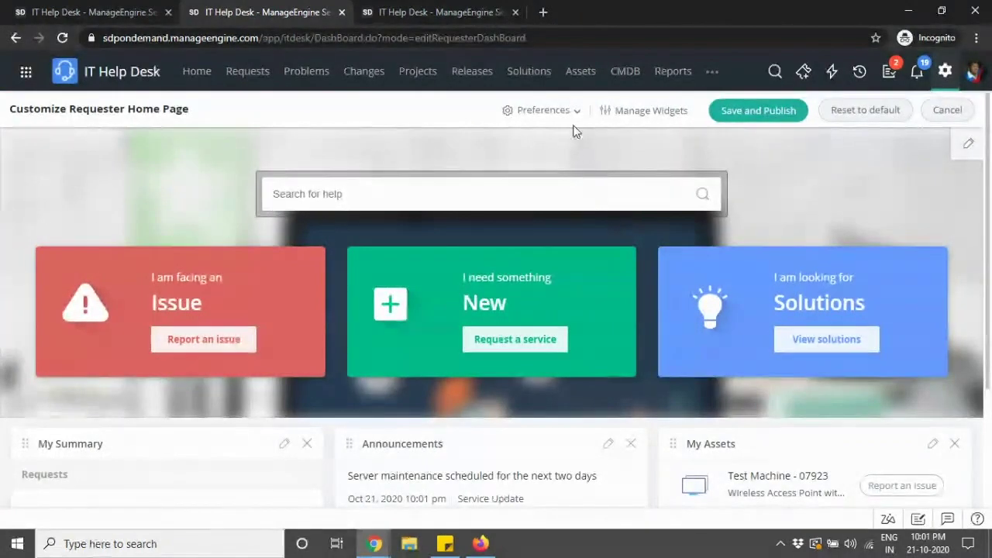
left_click(635, 112)
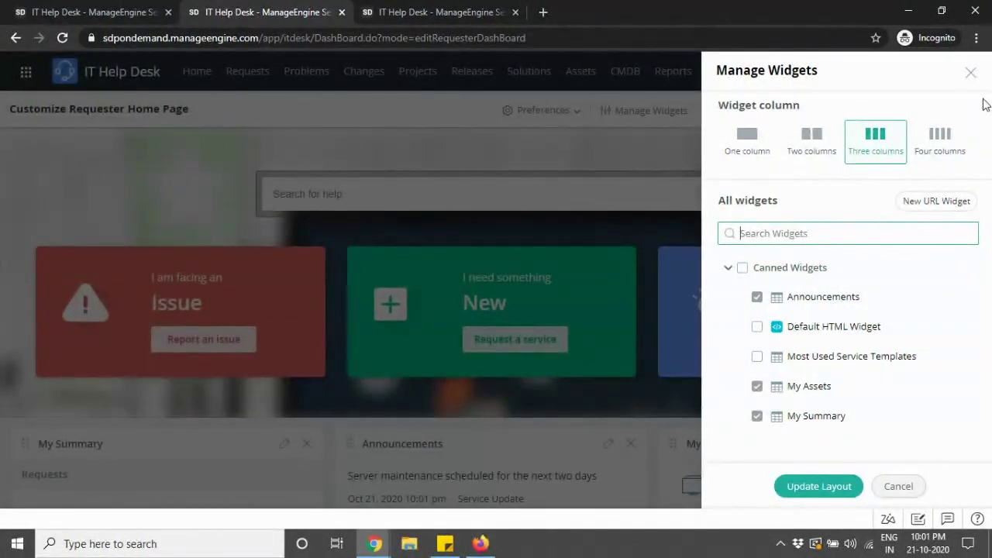
left_click(971, 75)
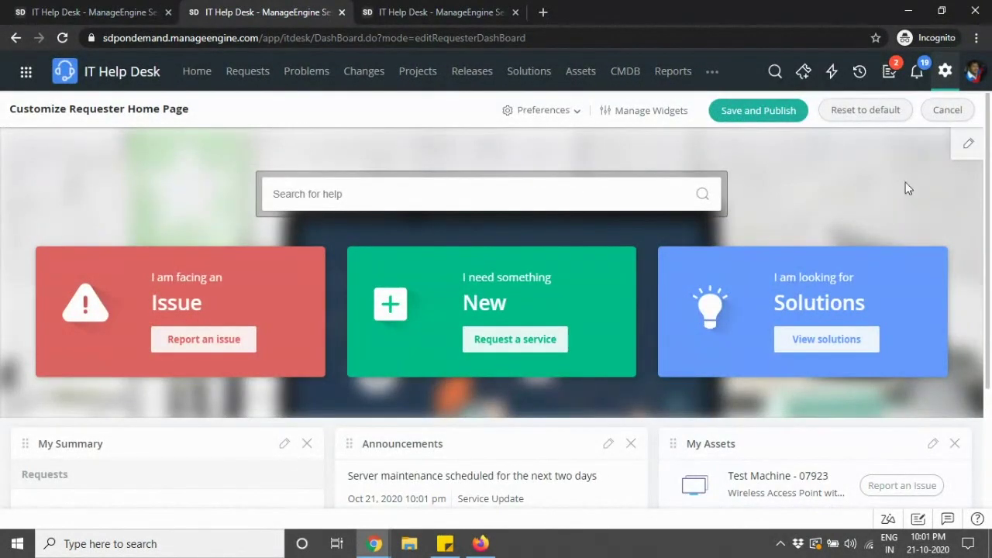
- Open the home page banner's HTML editor and compare the Code View, Preview and Split View modes
left_click(968, 150)
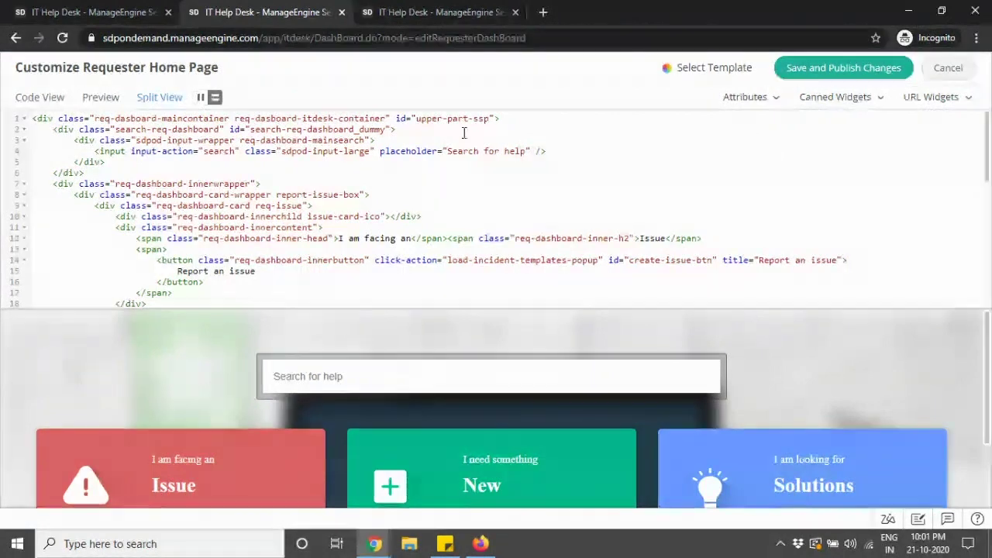
left_click(56, 99)
left_click(93, 101)
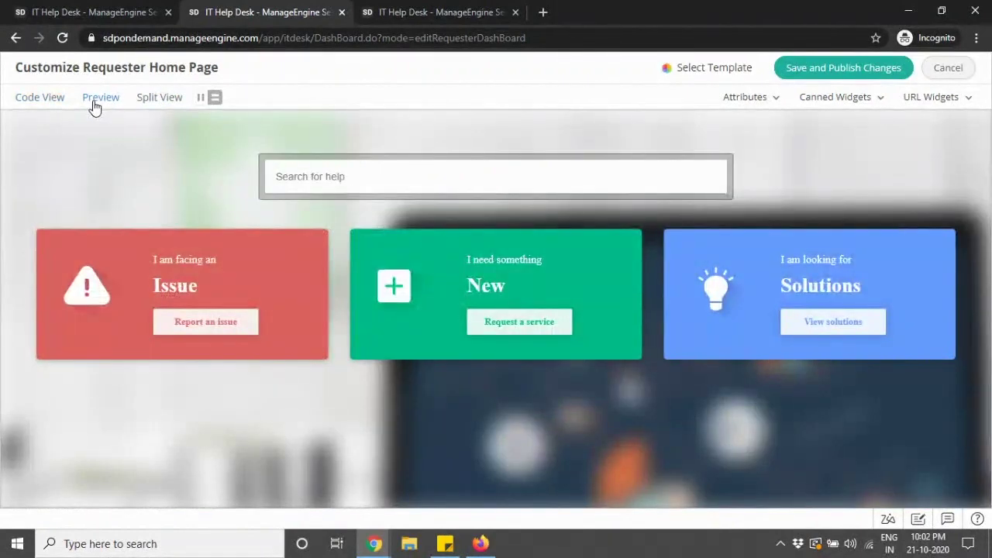
left_click(149, 105)
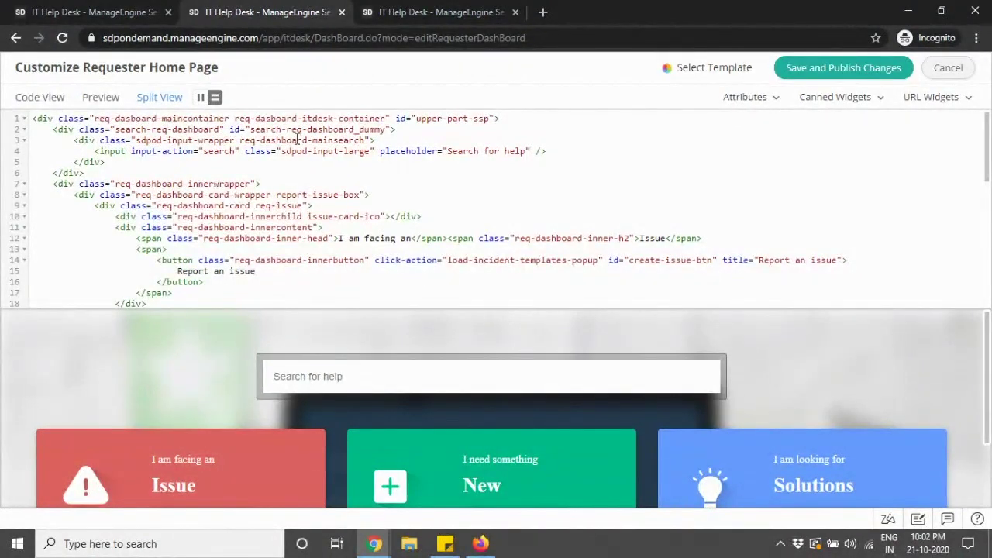
scroll(387, 380, "down", 2)
- Apply the Misty template after trying University 1, Health 1 and HR 1, and check it in Preview before returning to Split View
left_click(711, 71)
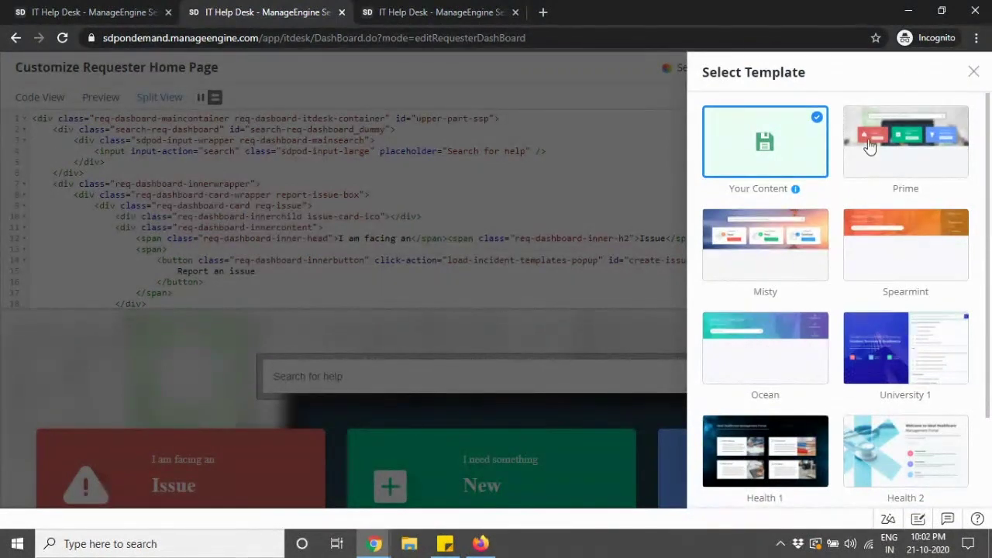
scroll(842, 349, "down", 2)
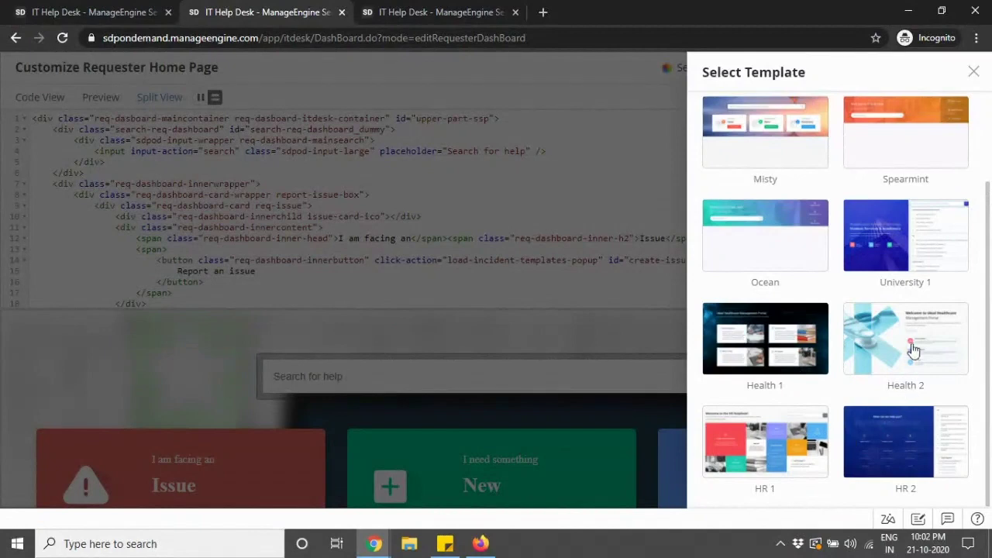
left_click(907, 258)
left_click(751, 367)
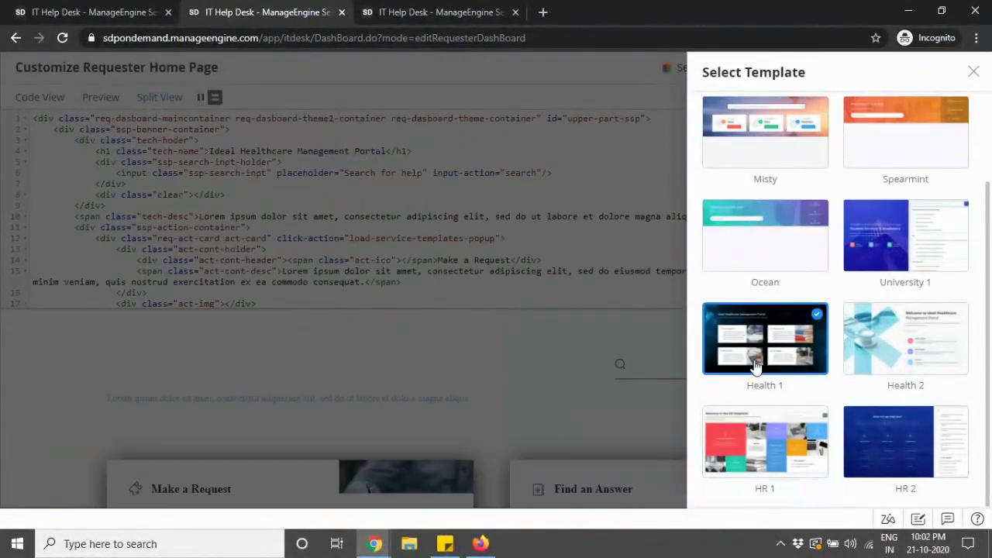
left_click(765, 442)
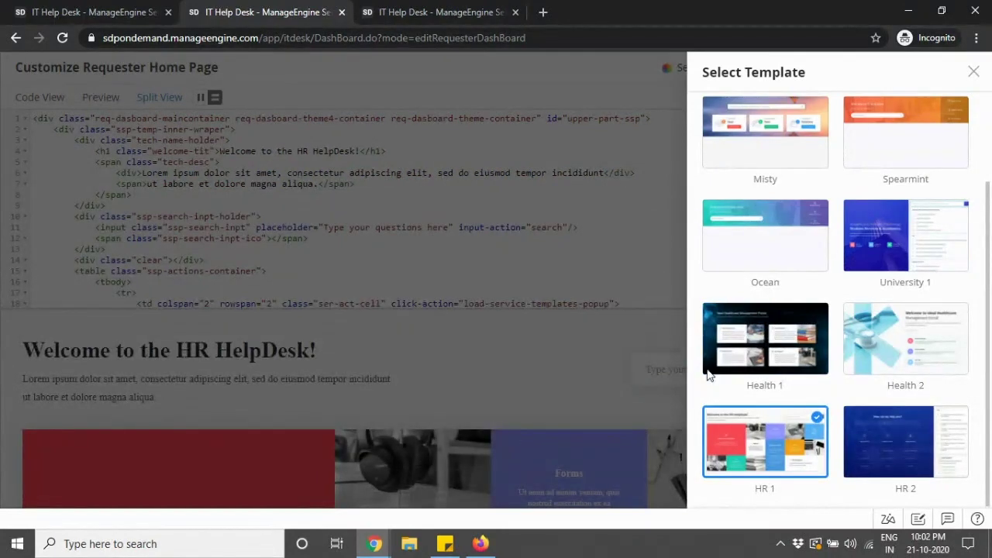
scroll(840, 273, "up", 3)
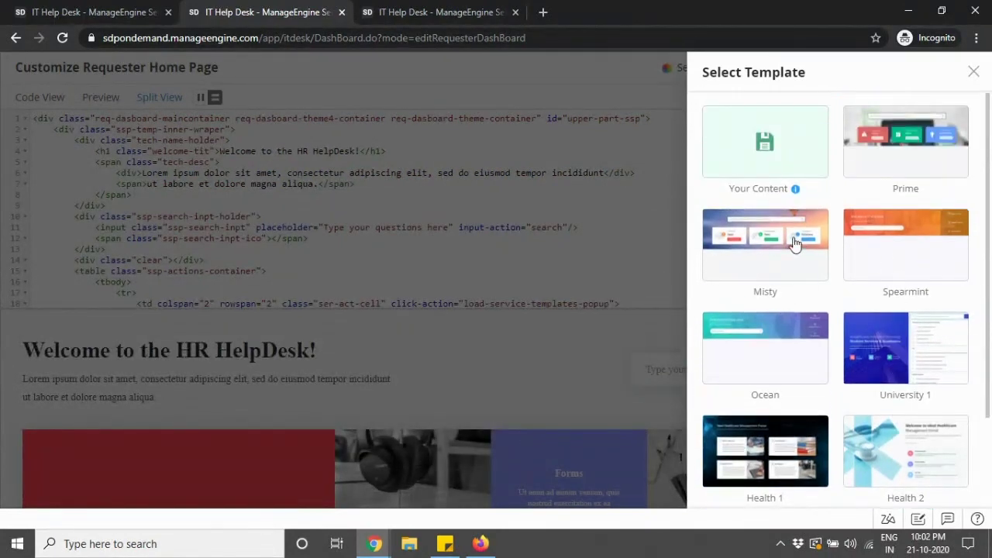
left_click(794, 243)
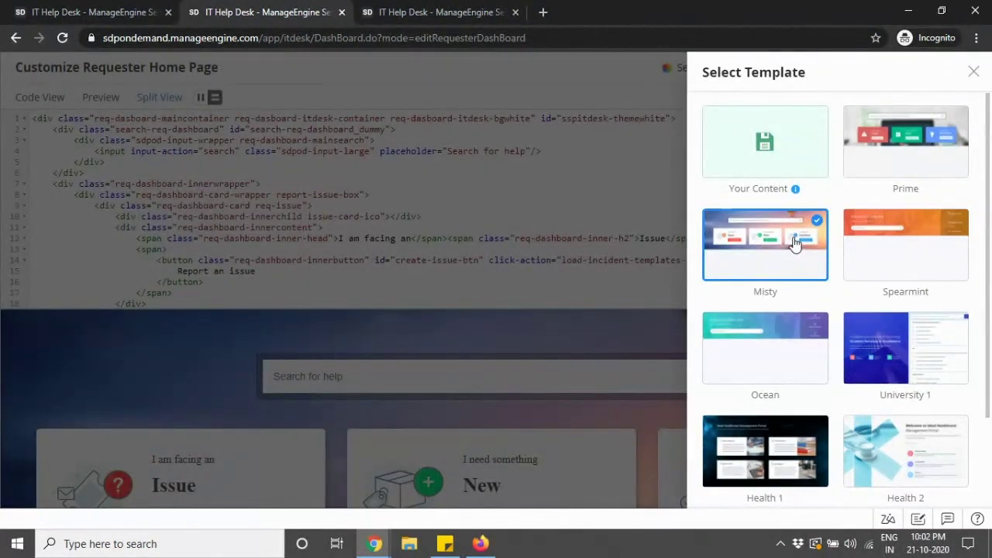
left_click(810, 256)
left_click(975, 72)
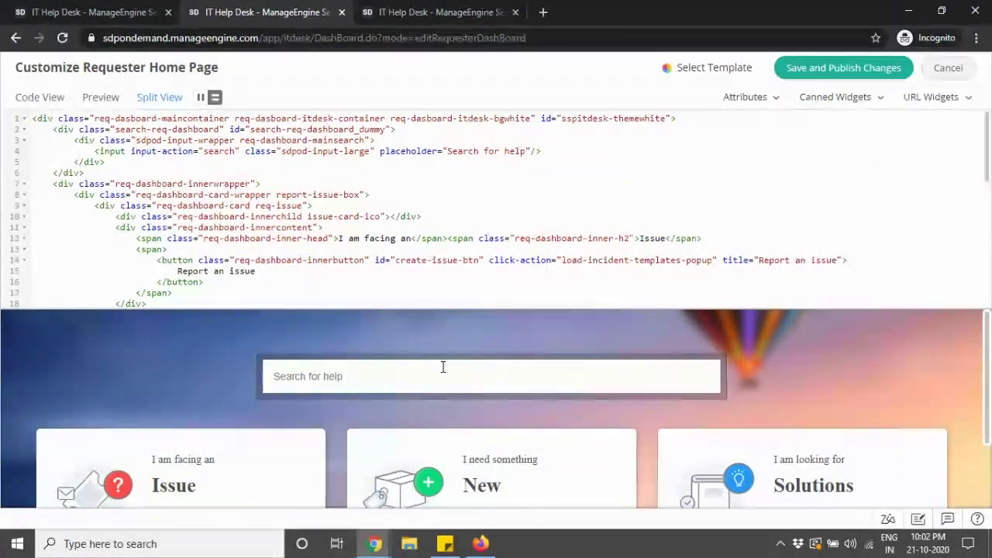
left_click(101, 98)
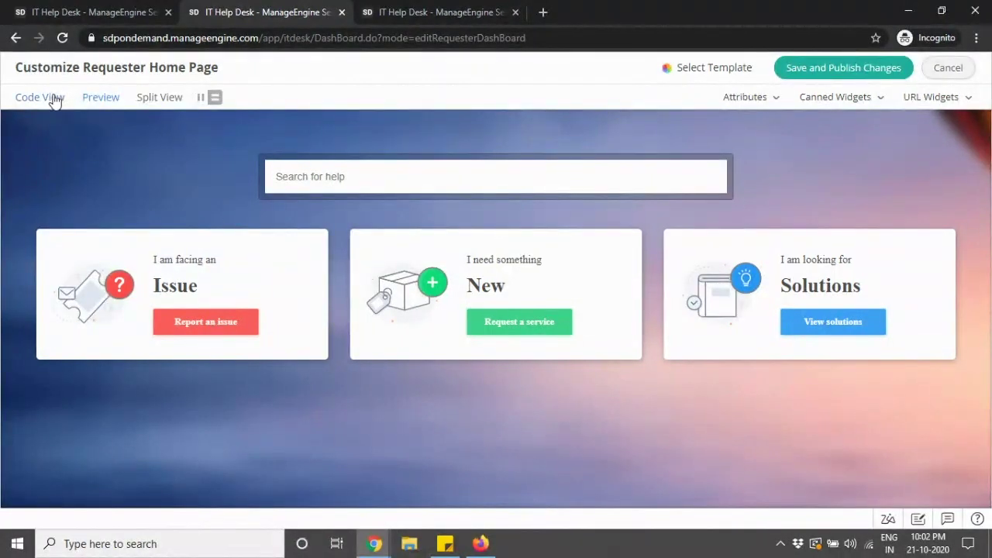
left_click(155, 97)
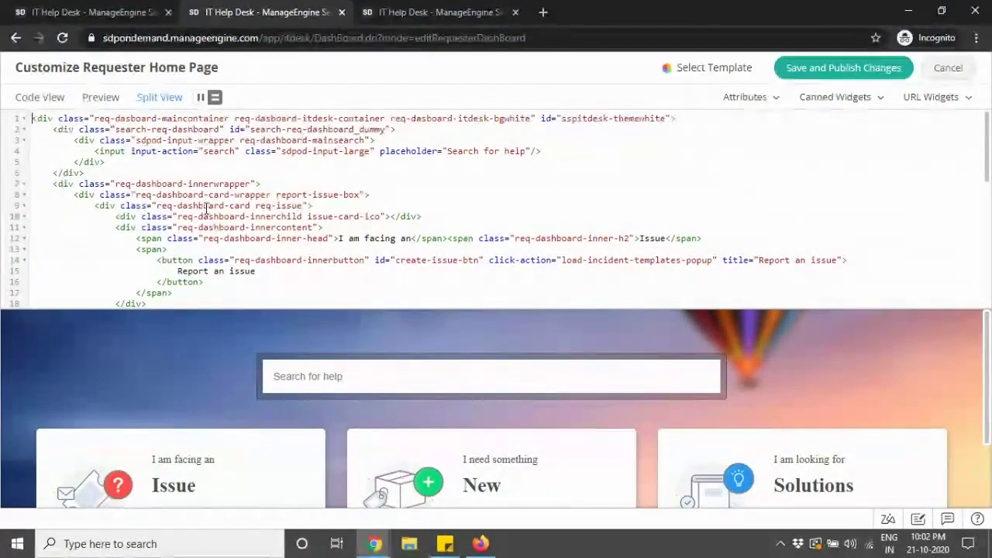
- Copy the <div class="logo"></div> line from the Sticky Notes app and insert it below the first line of the banner code
key("alt+Tab")
key("alt+Tab")
key("alt+Tab")
key("alt+Tab")
key("alt+Tab")
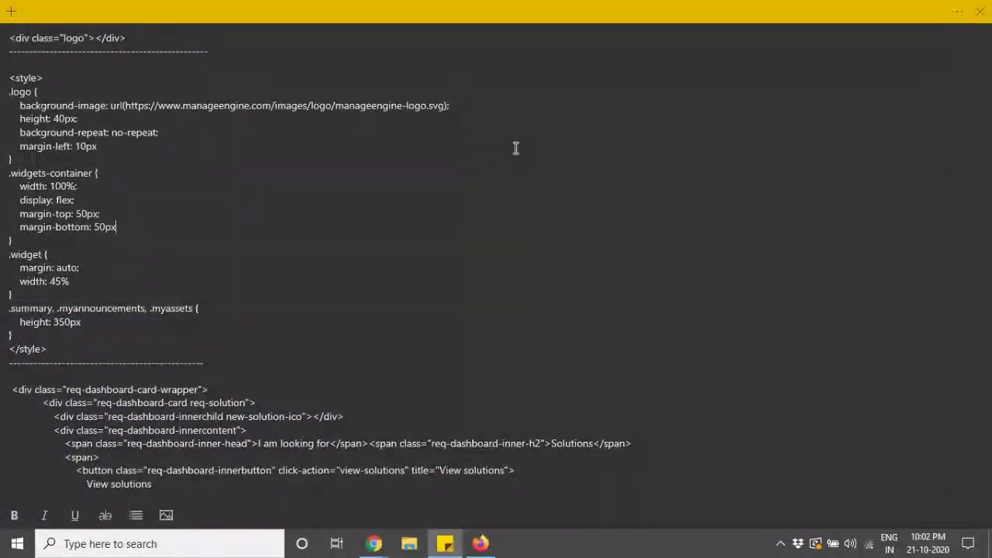
left_click_drag(148, 38, 2, 28)
key("ctrl+c")
key("alt+Tab")
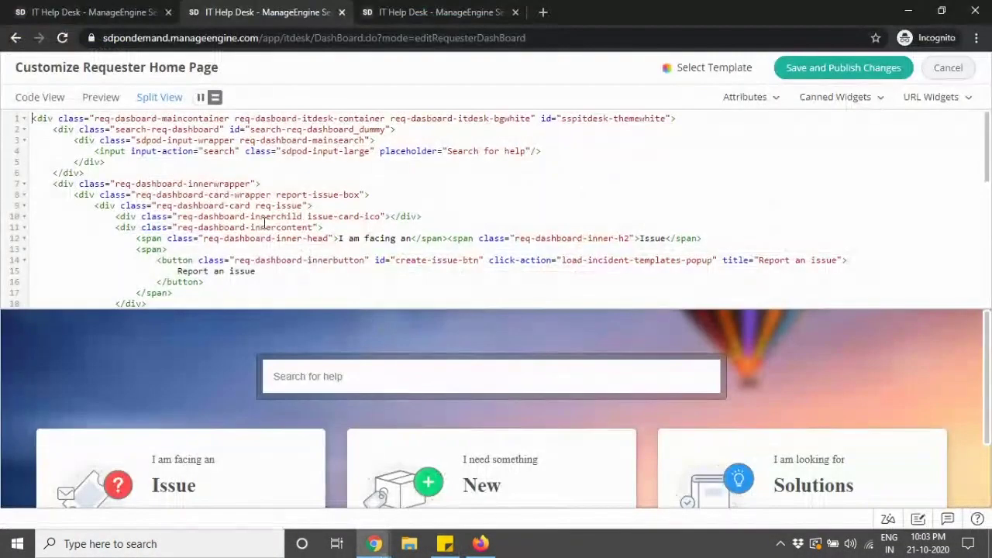
left_click(702, 119)
key("Return")
key("ctrl+v")
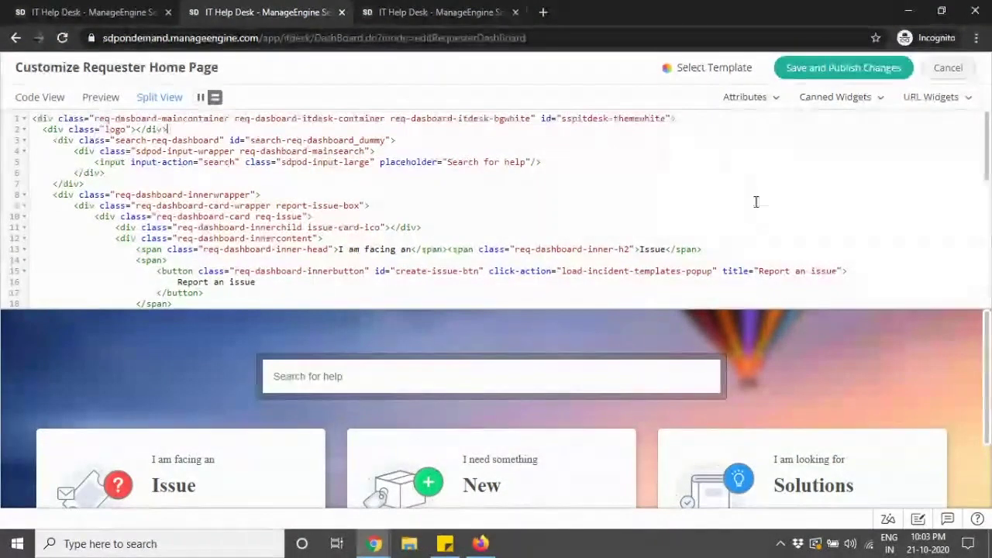
- Copy the full <style> block defining the logo and widget classes from Sticky Notes and paste it at the end of the banner code
scroll(747, 181, "down", 8)
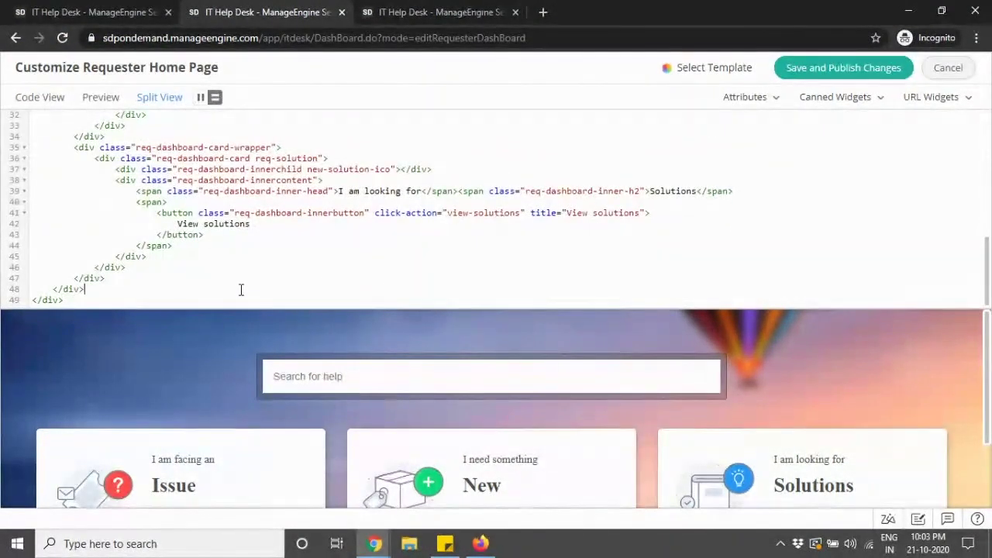
left_click(241, 290)
key("Return")
key("alt+Tab")
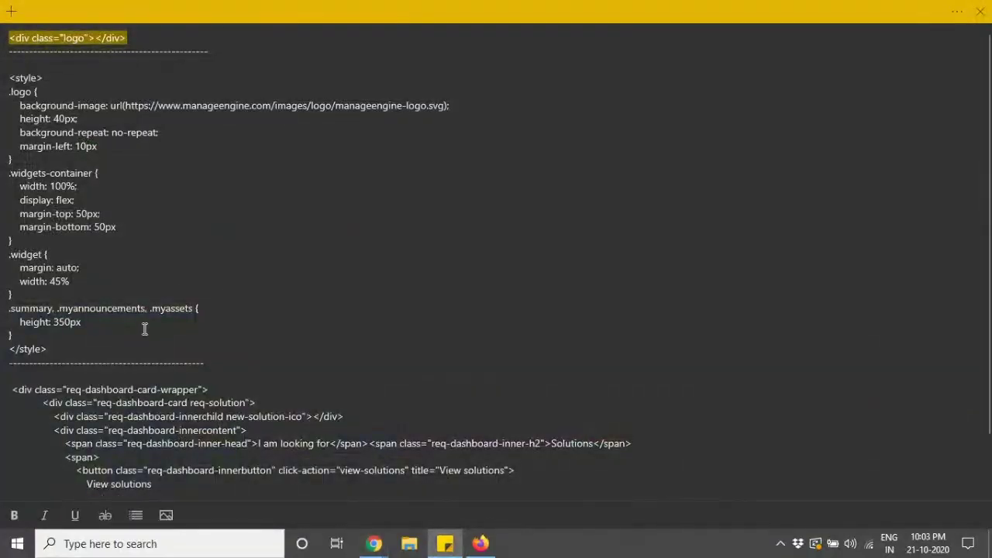
left_click_drag(56, 350, 9, 75)
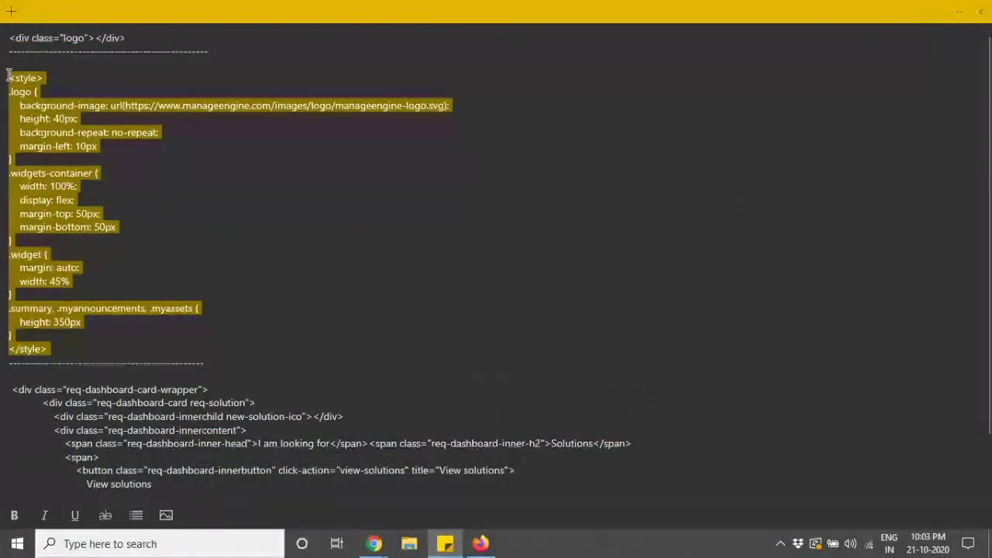
key("ctrl+c")
key("alt+Tab")
key("ctrl+v")
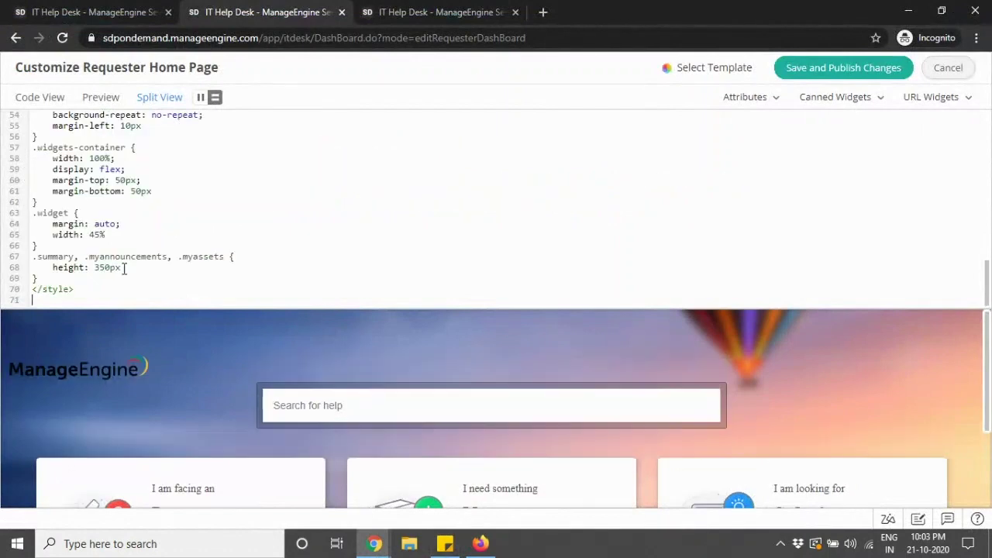
- Copy the req-dashboard-card-wrapper card block from Sticky Notes and paste it into the banner code after the Solutions card's closing div
scroll(150, 261, "up", 2)
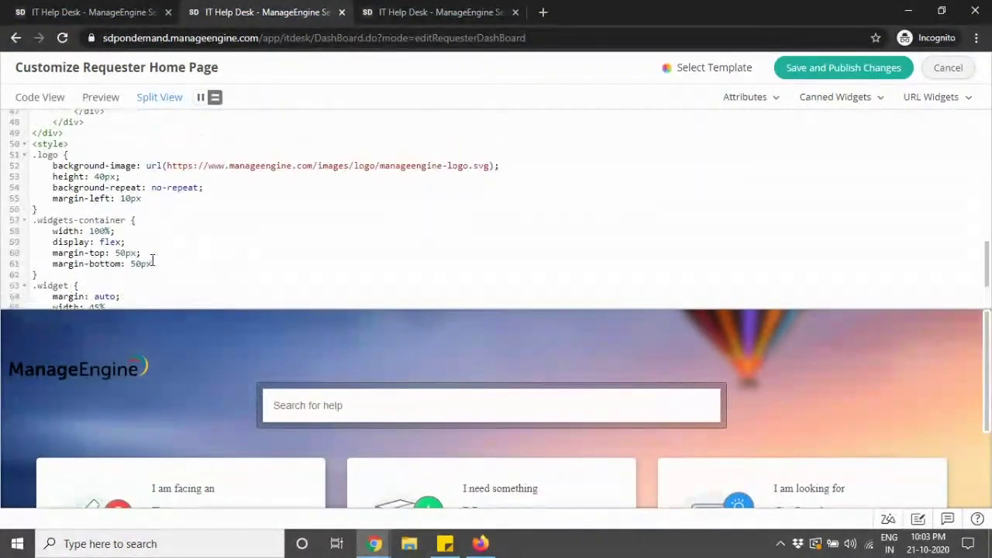
scroll(53, 348, "down", 1)
scroll(61, 361, "up", 1)
scroll(232, 274, "up", 3)
scroll(236, 272, "down", 1)
key("alt+Tab")
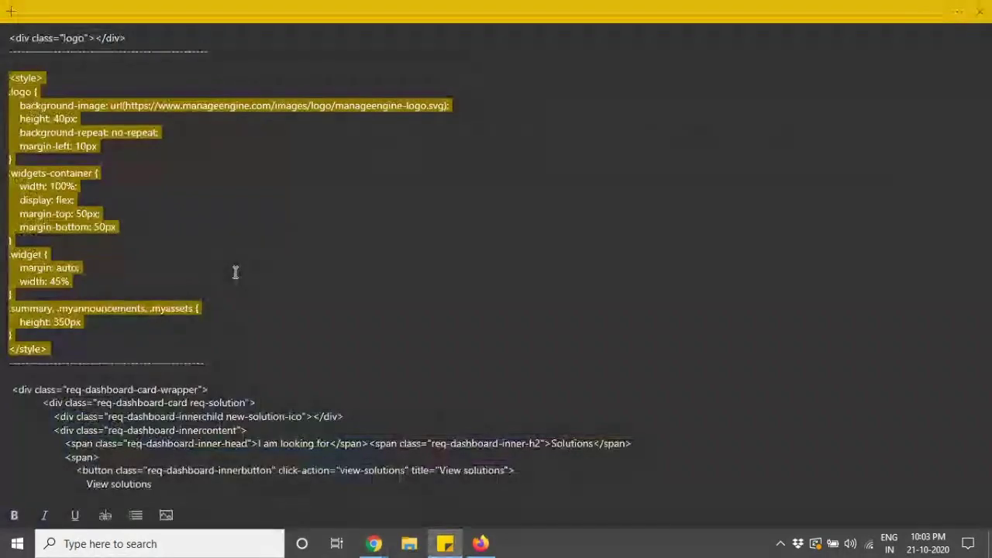
scroll(248, 325, "down", 1)
left_click_drag(90, 481, 10, 325)
key("alt+Tab")
scroll(509, 434, "down", 3)
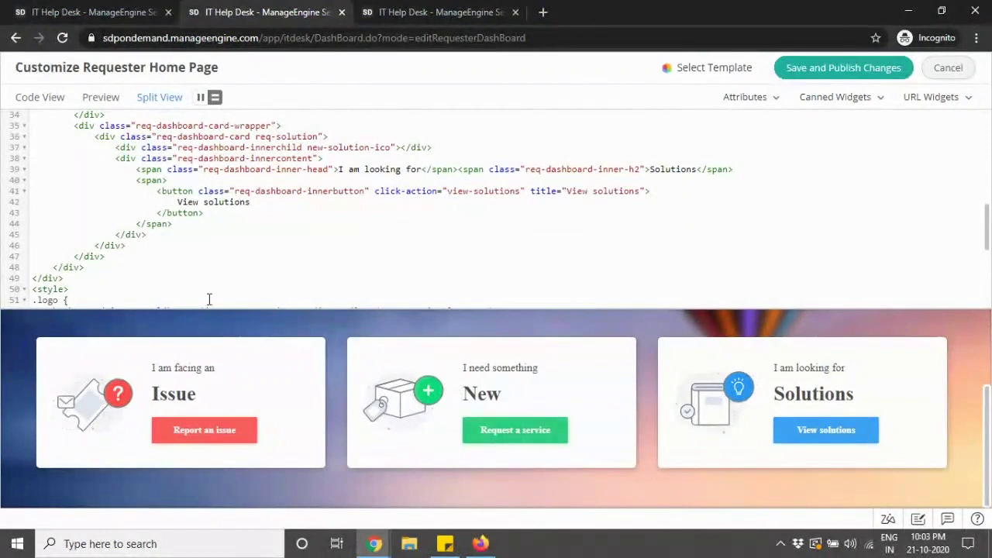
left_click(156, 265)
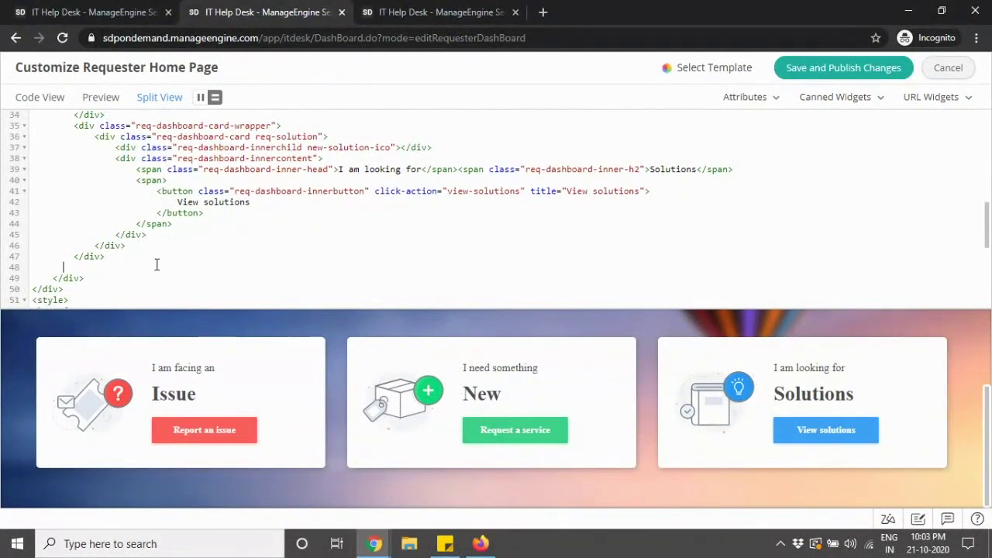
key("ctrl+v")
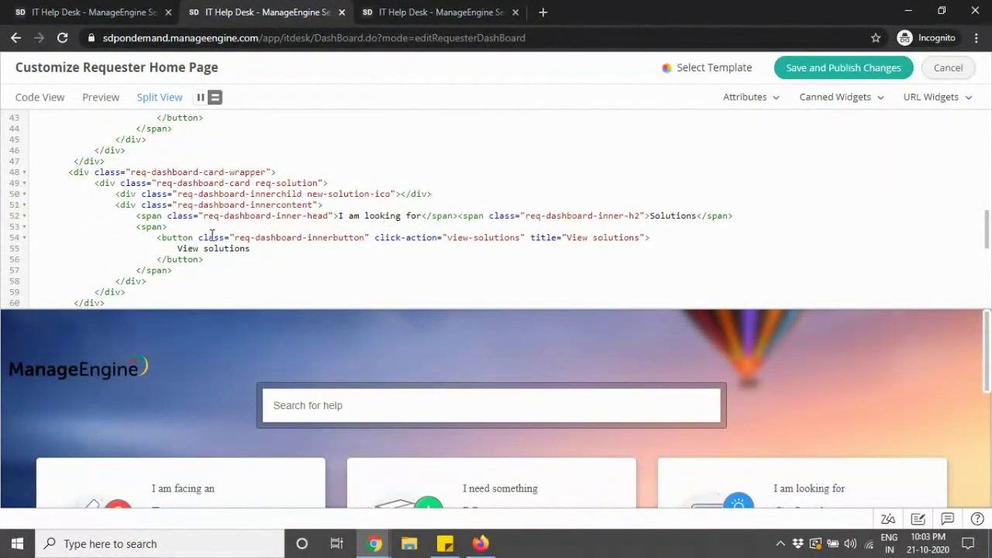
- Examine the pasted card in the split preview and compare its code with the original Solutions card block
scroll(211, 235, "down", 3)
scroll(459, 395, "down", 2)
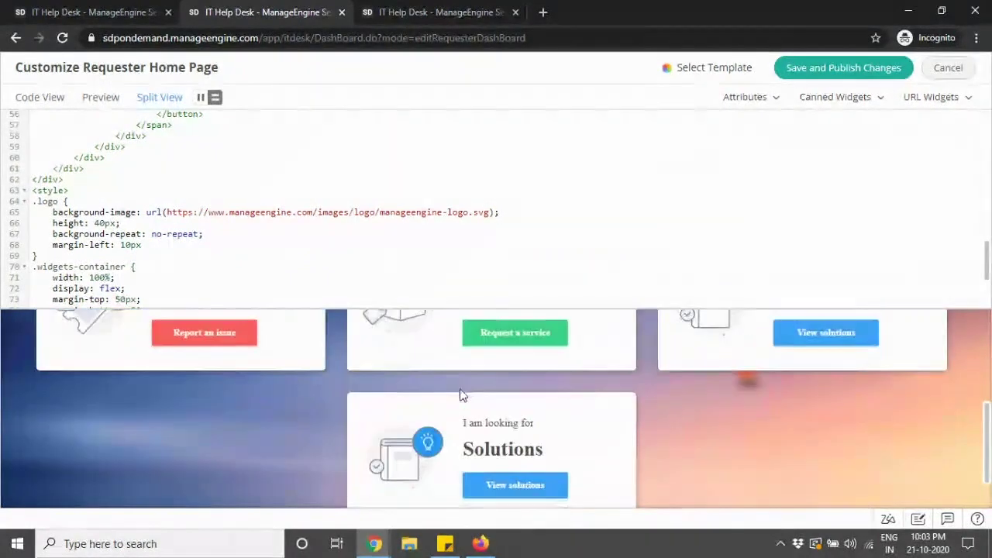
scroll(256, 233, "up", 6)
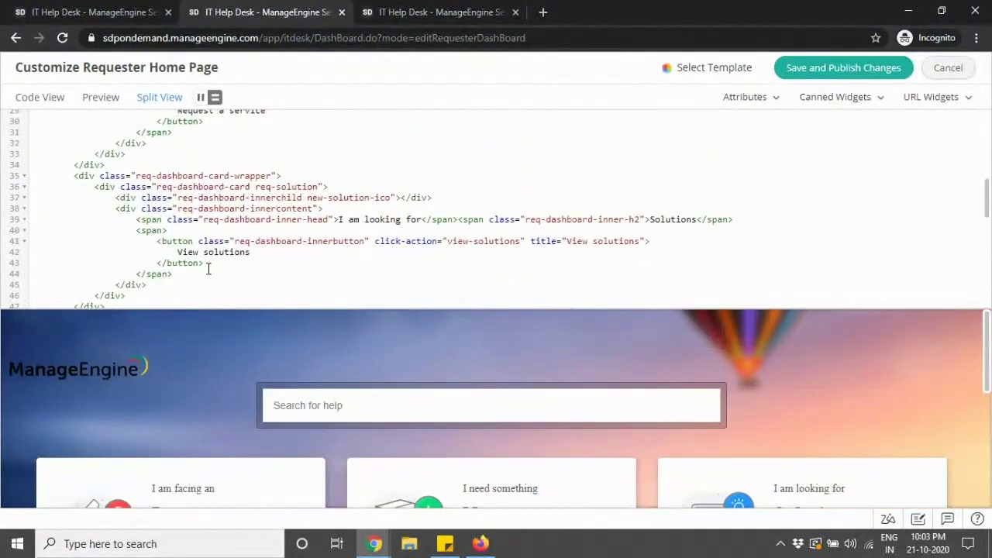
left_click_drag(75, 176, 192, 285)
scroll(384, 382, "down", 1)
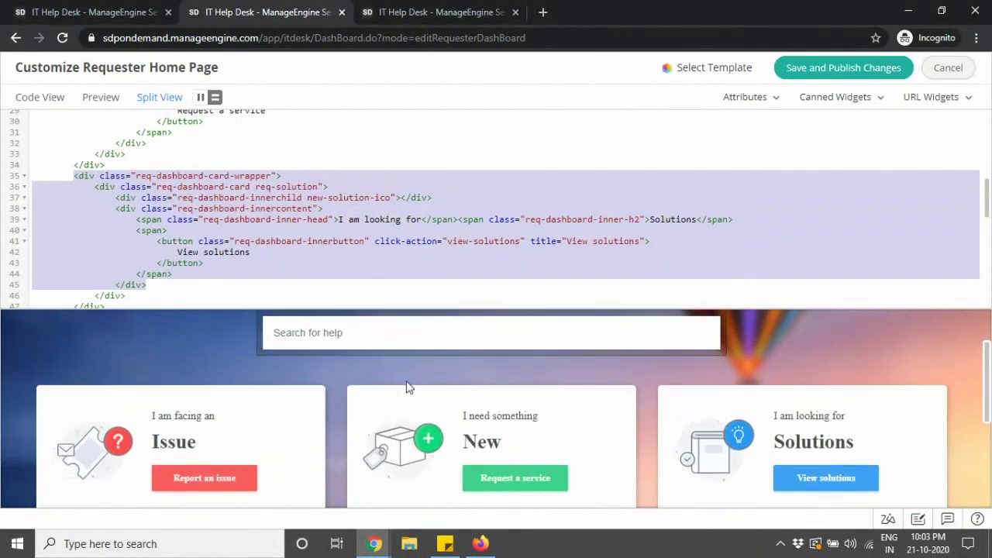
scroll(388, 326, "down", 1)
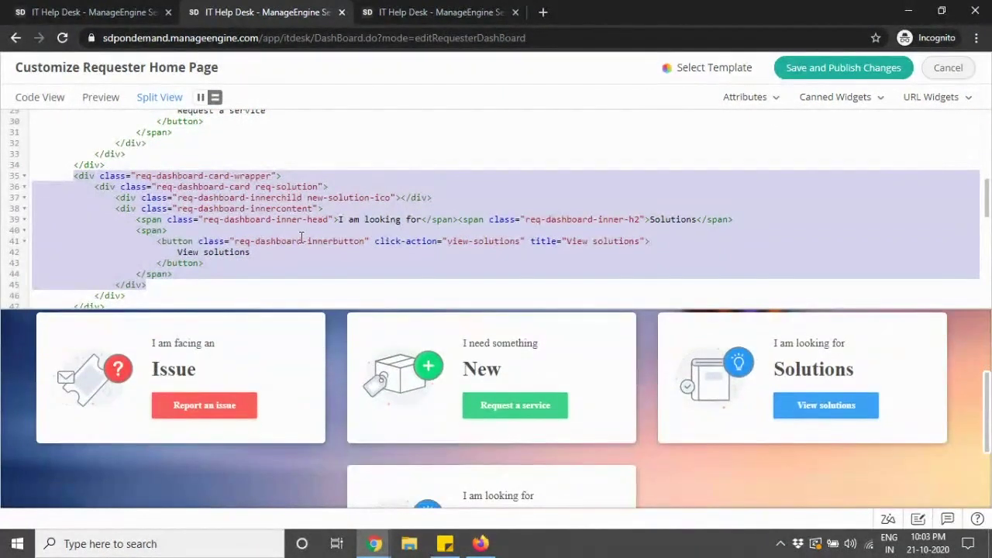
scroll(304, 239, "down", 3)
scroll(303, 238, "down", 2)
scroll(302, 238, "up", 2)
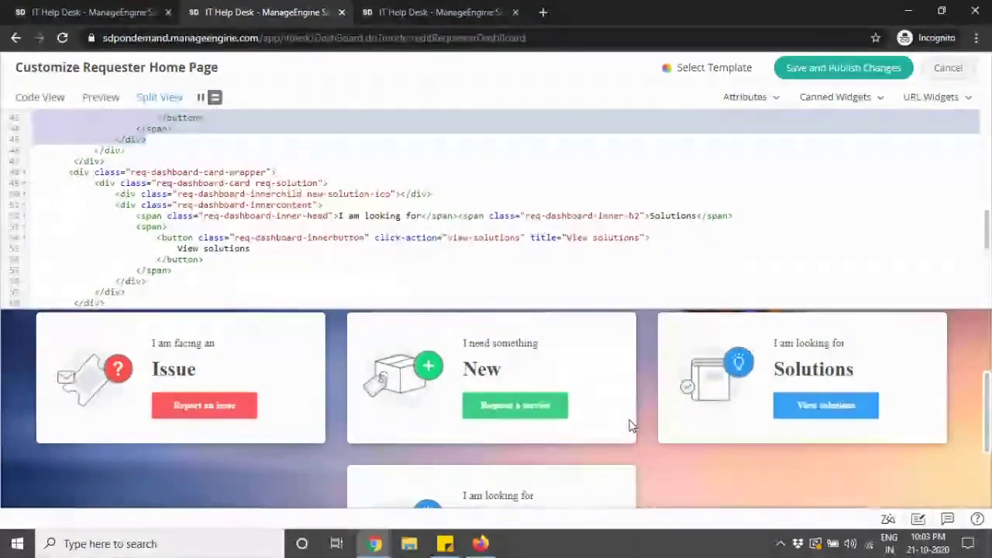
scroll(518, 442, "down", 1)
scroll(794, 374, "up", 1)
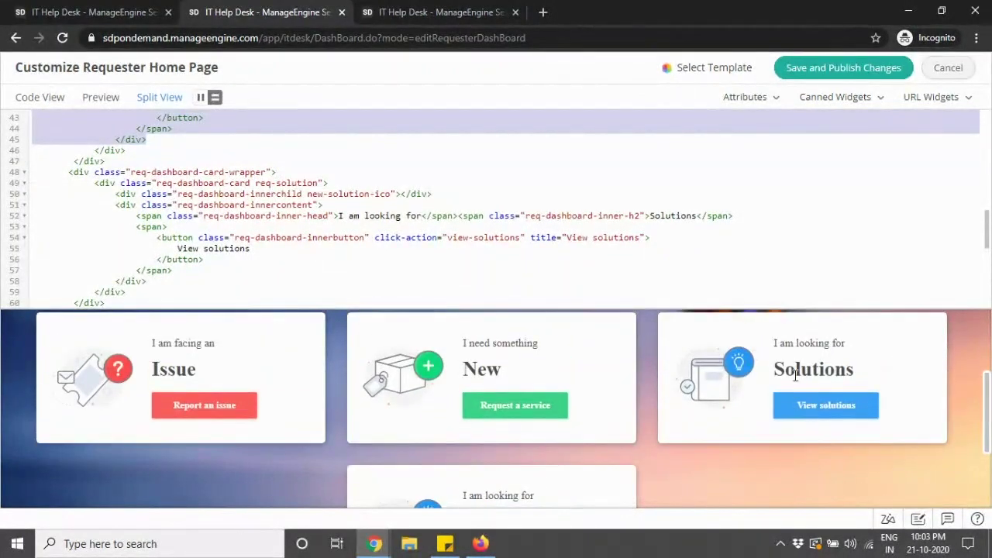
scroll(548, 464, "down", 1)
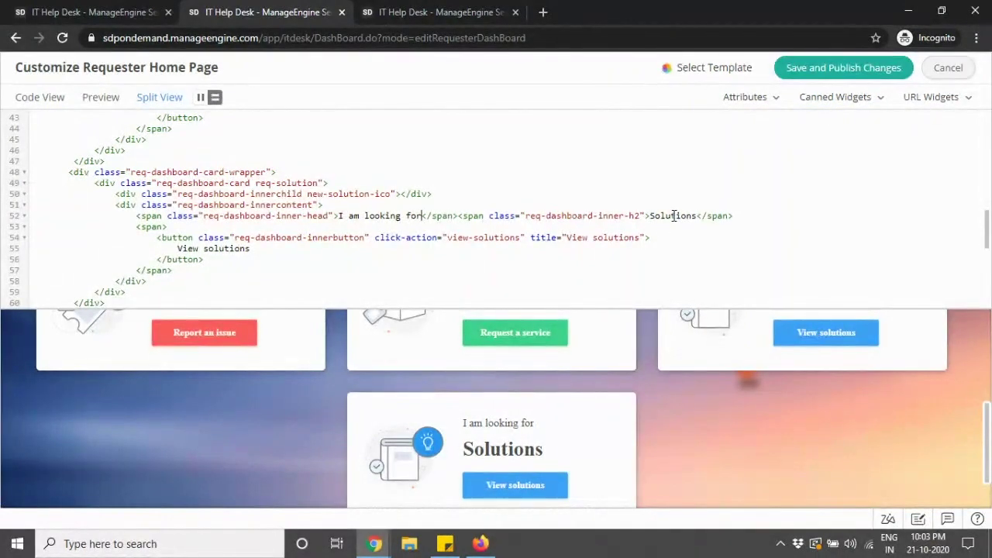
- Change the pasted card's inner-head text to "View my" and its inner-h2 heading to "Projects"
left_click_drag(424, 216, 341, 218)
type("V")
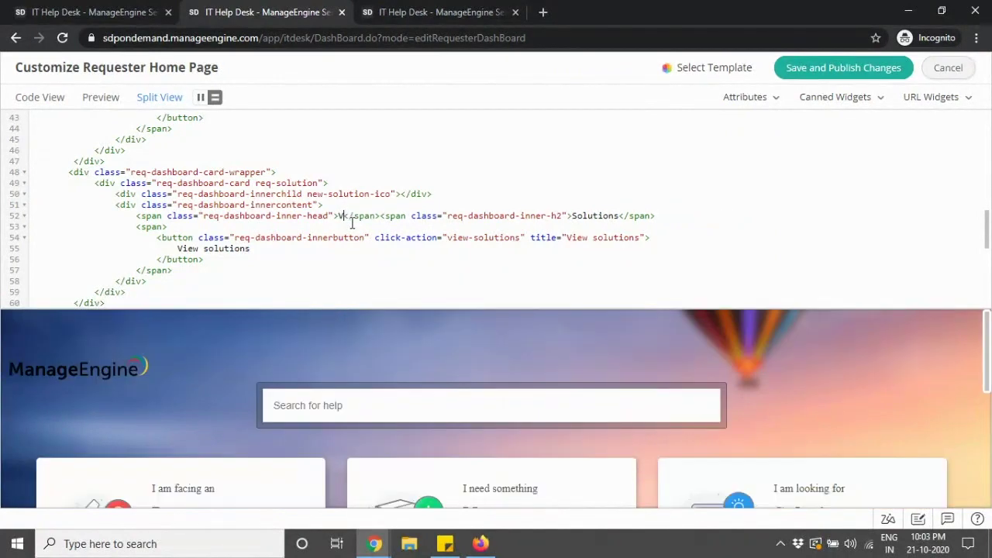
type("iew my Proje")
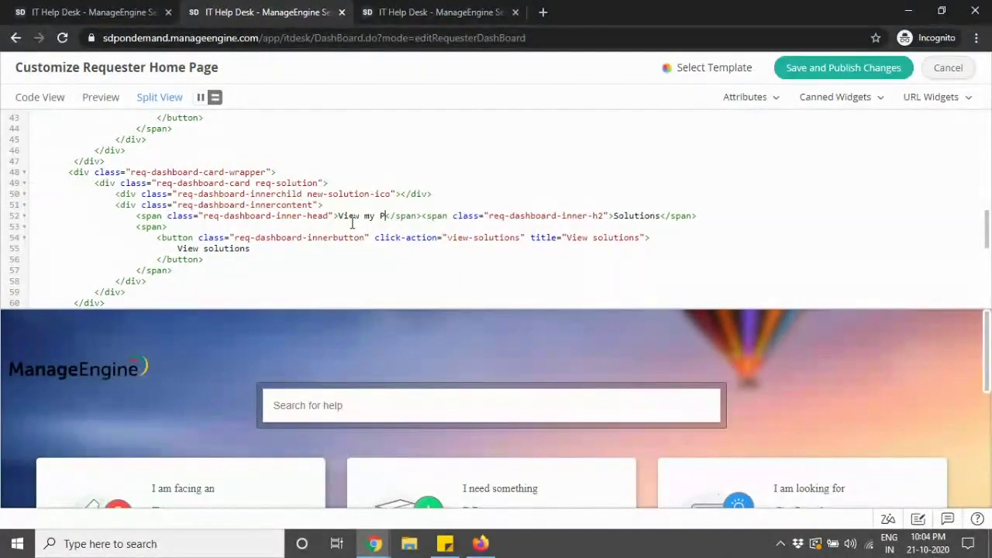
type("cts")
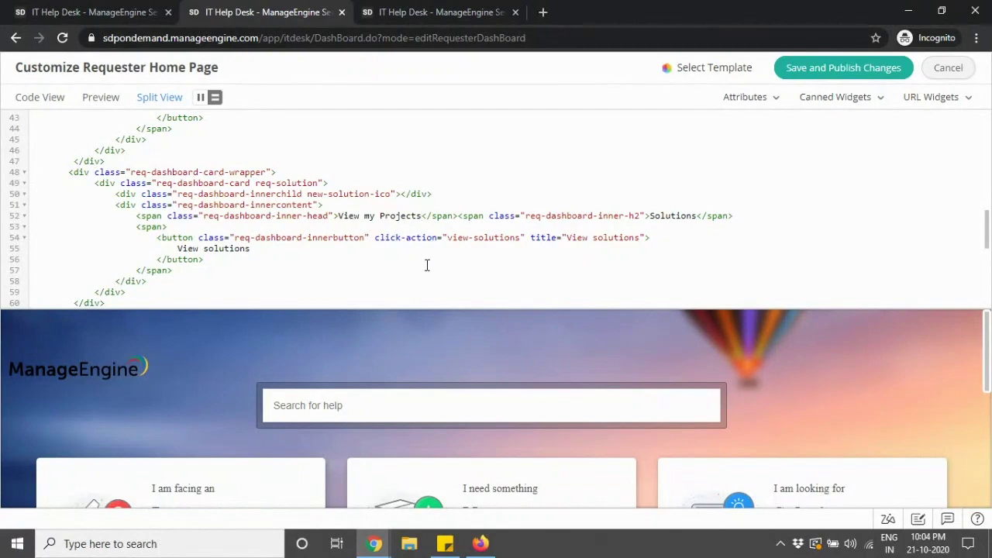
scroll(571, 362, "down", 3)
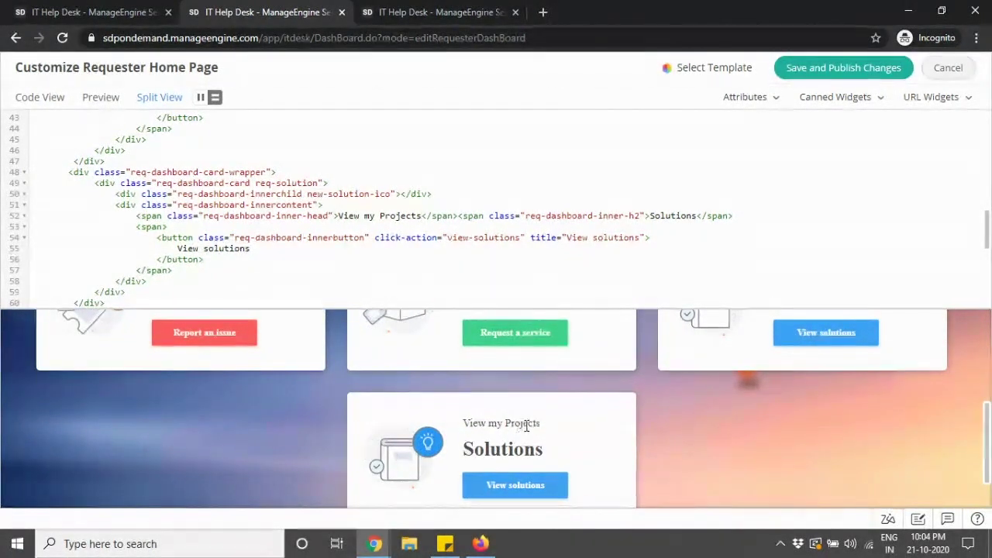
double_click(406, 217)
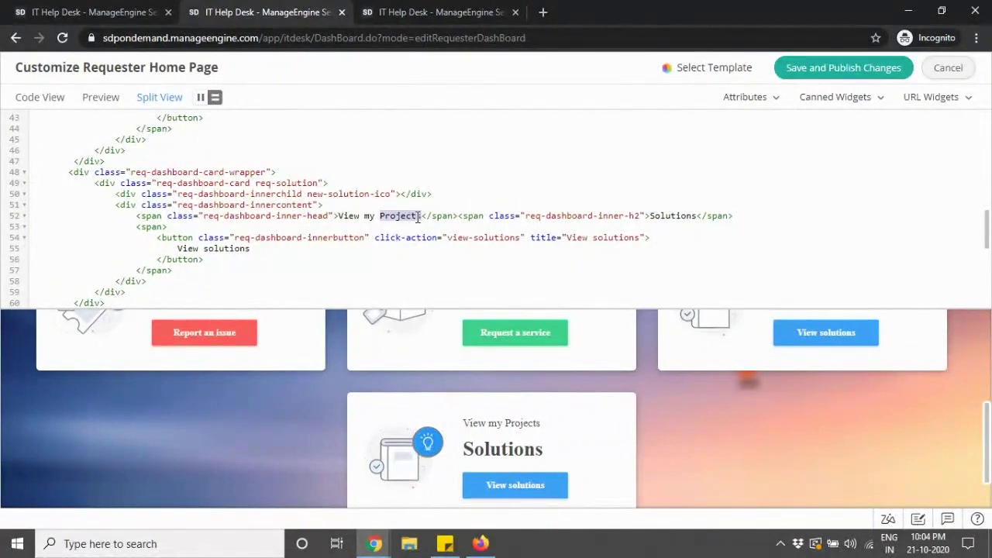
key("BackSpace")
key("BackSpace")
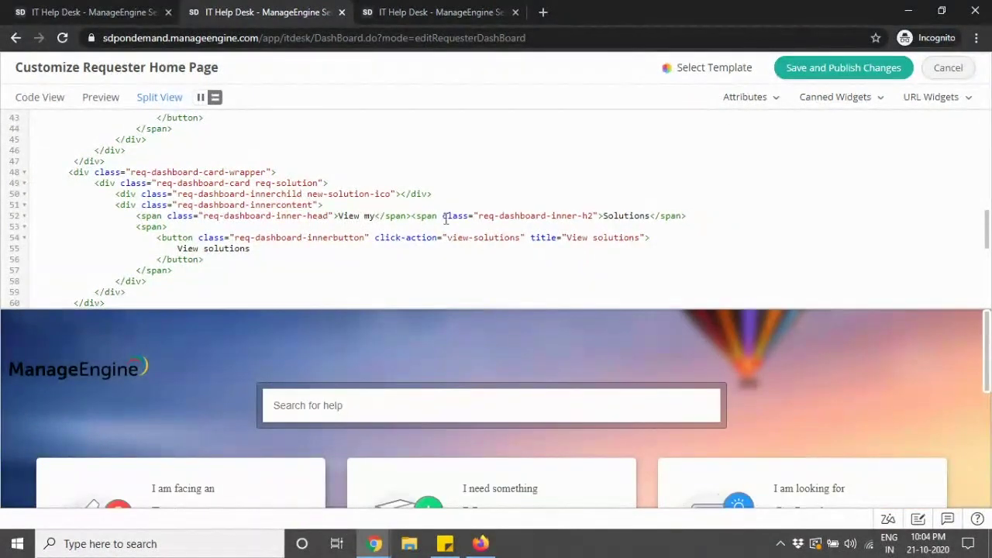
double_click(642, 216)
type("Projec")
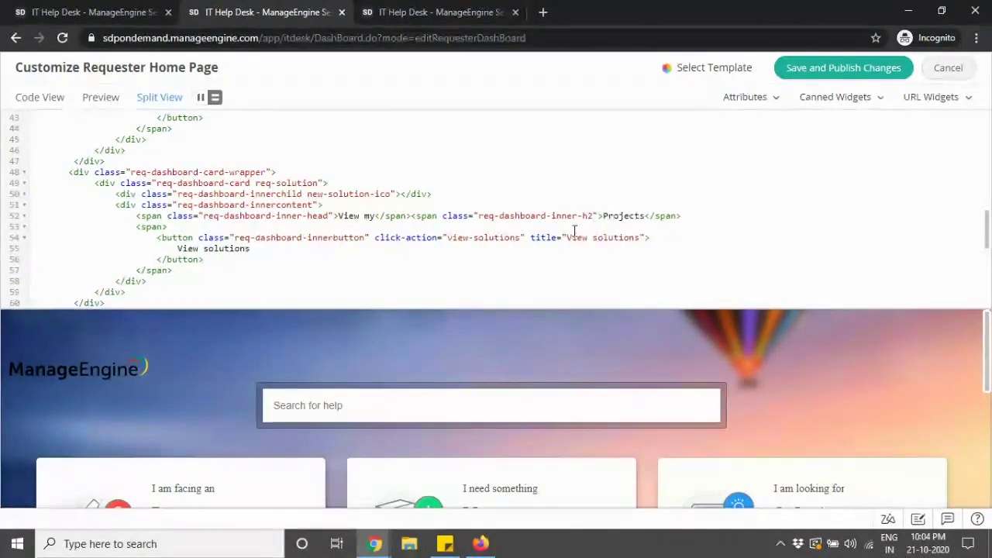
- Replace the pasted card button's click-action with the View Projects attribute, click-action="view-projects"
left_click_drag(374, 237, 527, 238)
key("BackSpace")
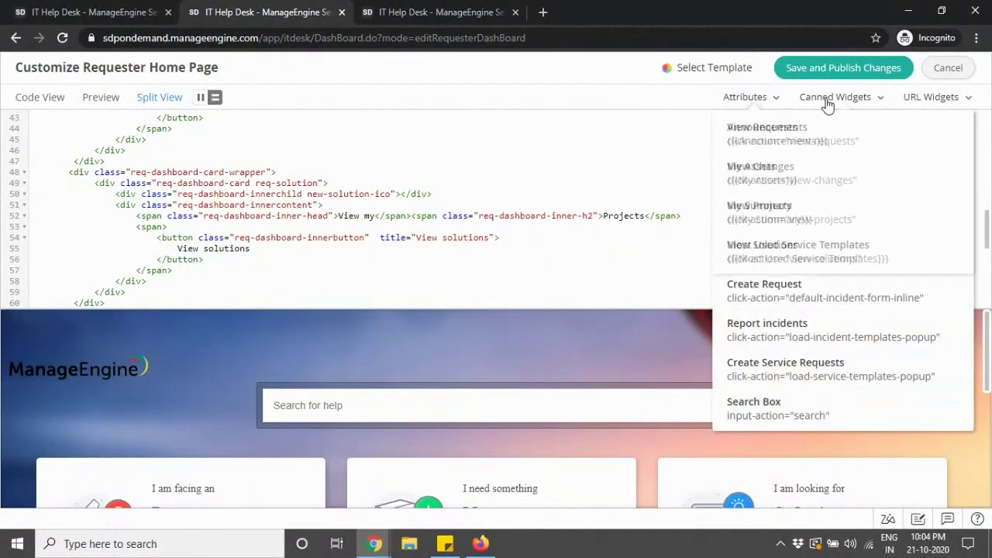
mouse_move(764, 103)
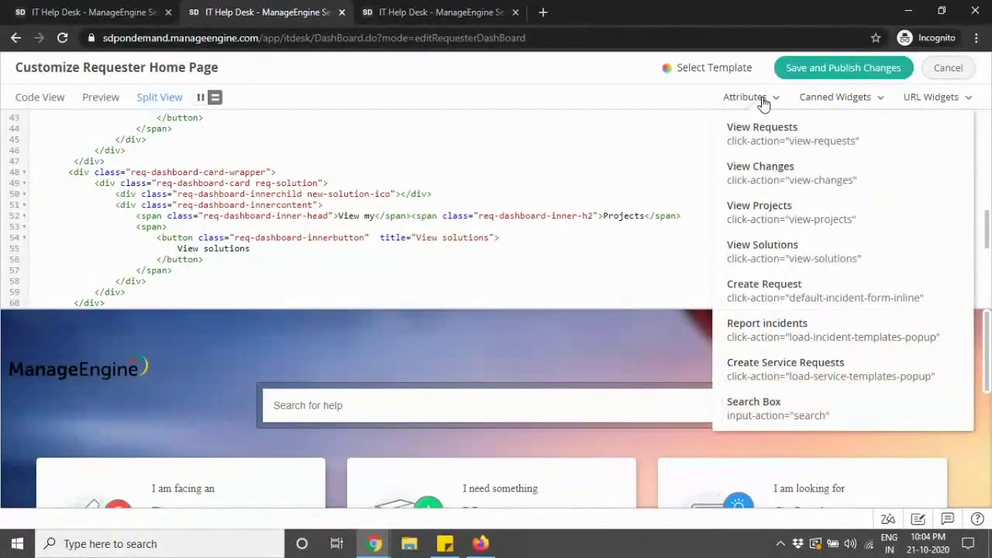
left_click(777, 221)
- Set the button's title to "View Projects" and its label to "View all my Projects", and check the card in the preview
double_click(607, 237)
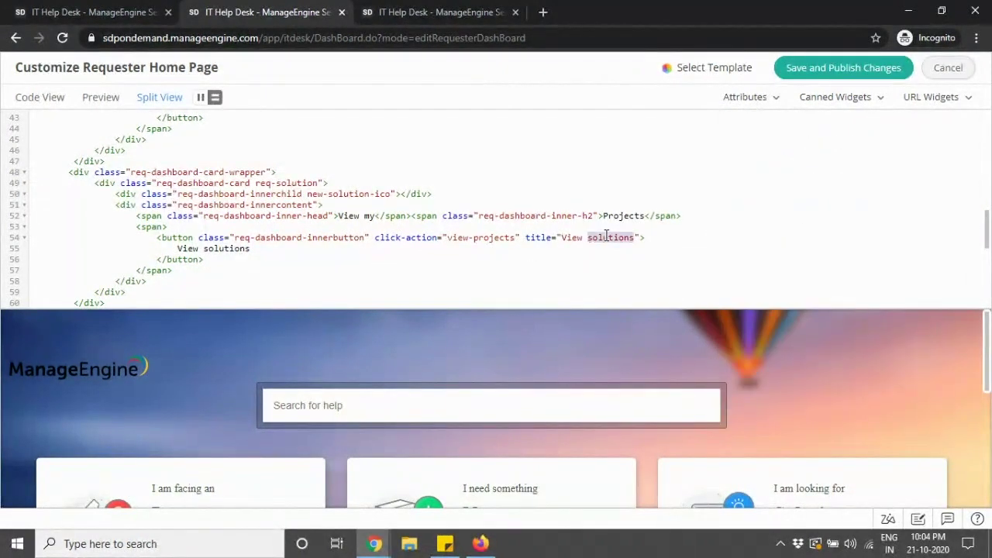
type("Projects")
double_click(223, 249)
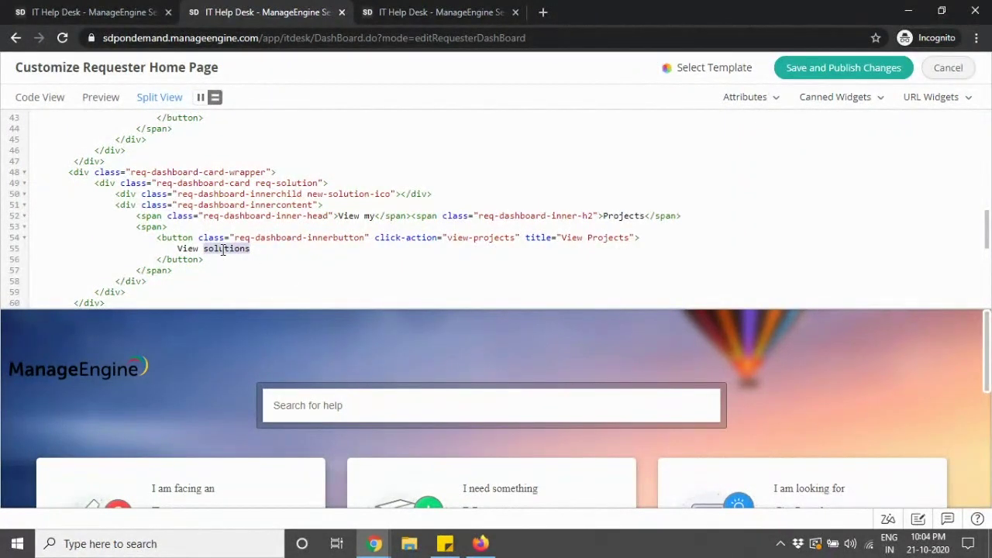
type("all my Projects")
scroll(455, 291, "down", 5)
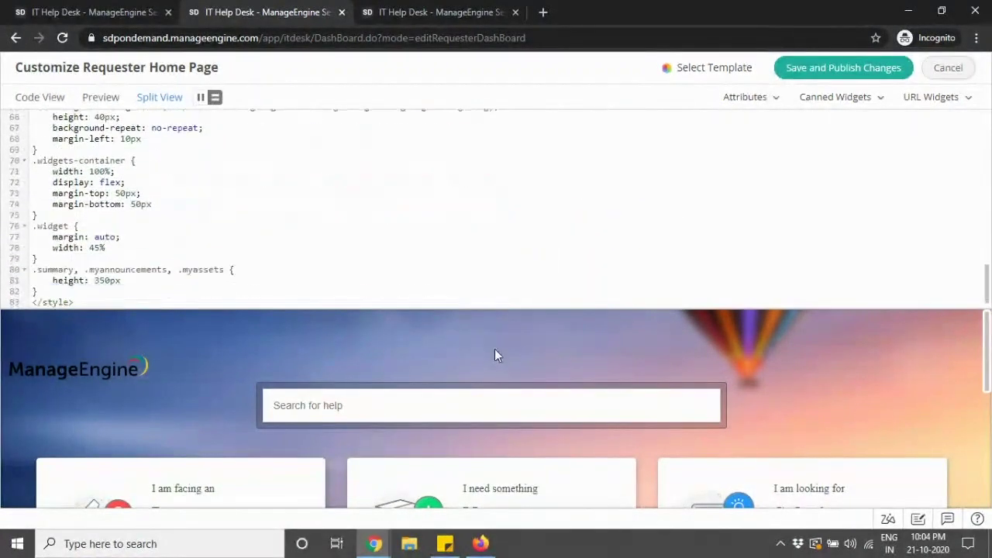
scroll(494, 350, "down", 5)
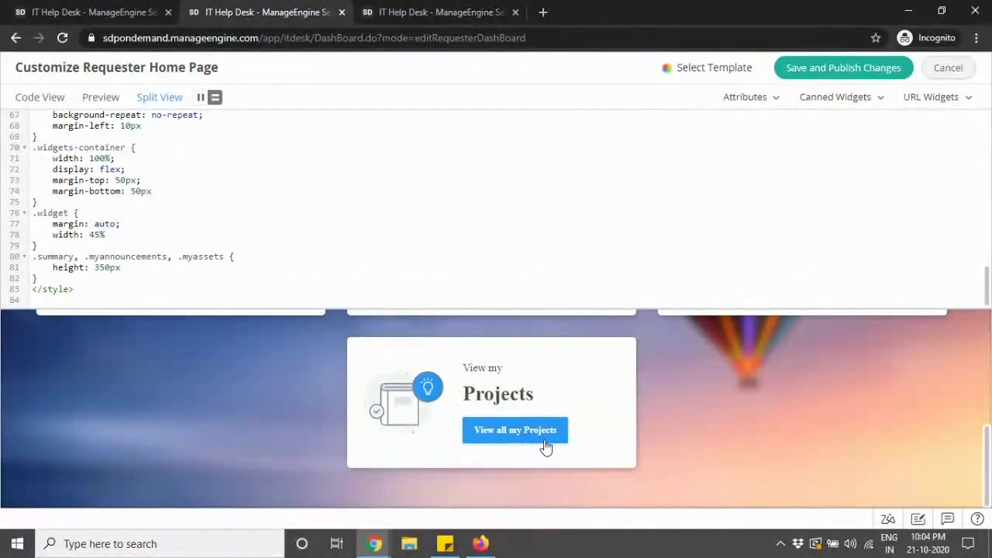
scroll(520, 410, "up", 2)
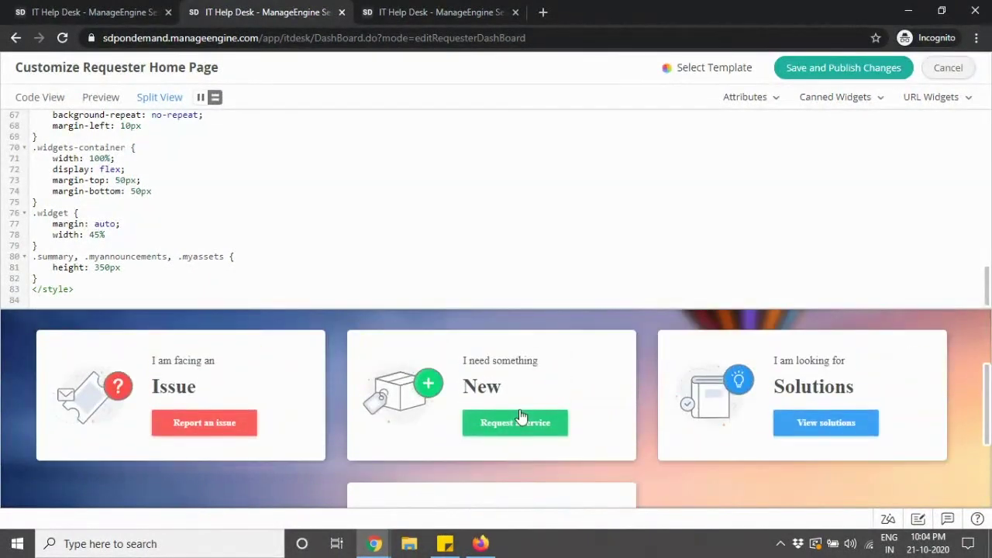
scroll(604, 419, "down", 2)
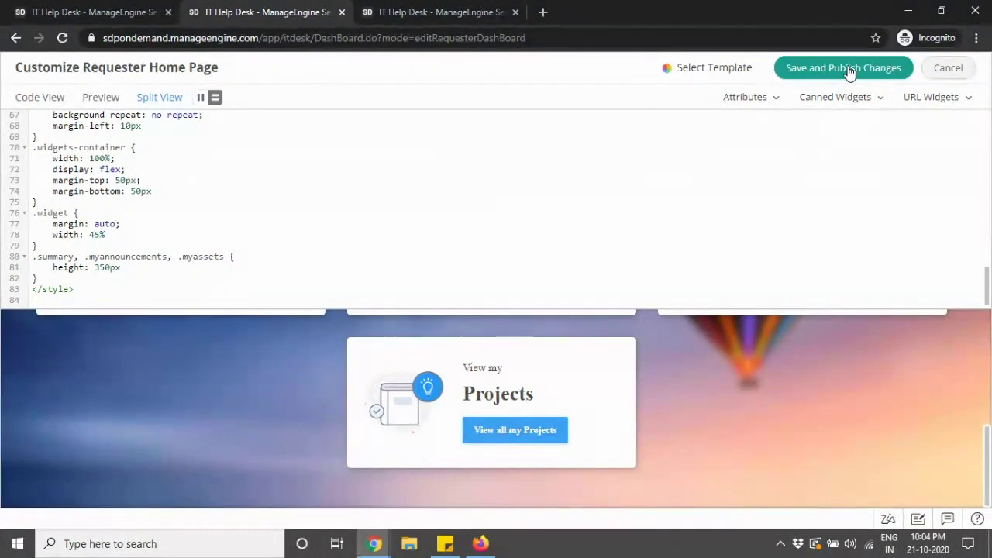
- Look through the canned widgets and the click-action attributes available for the banner code
mouse_move(854, 106)
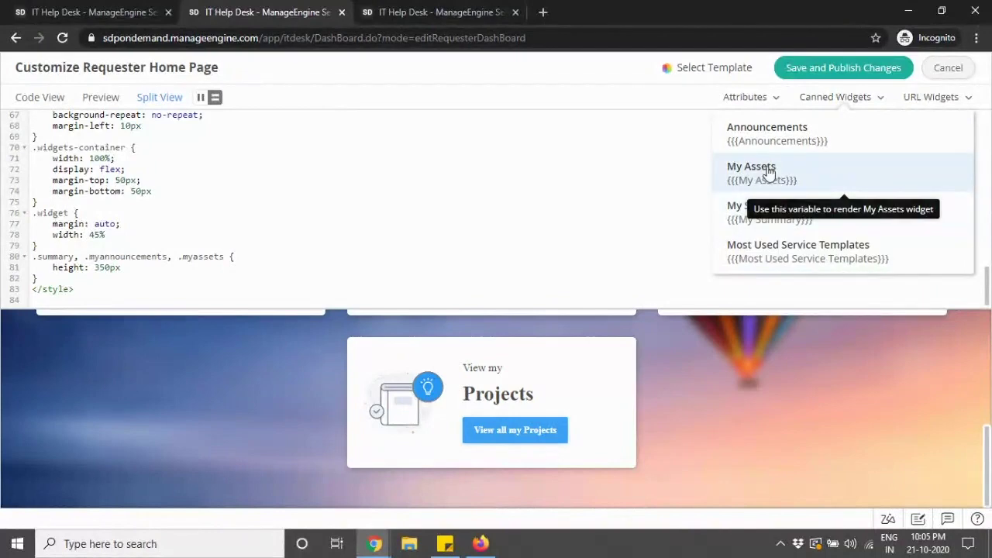
left_click(827, 129)
scroll(655, 403, "up", 5)
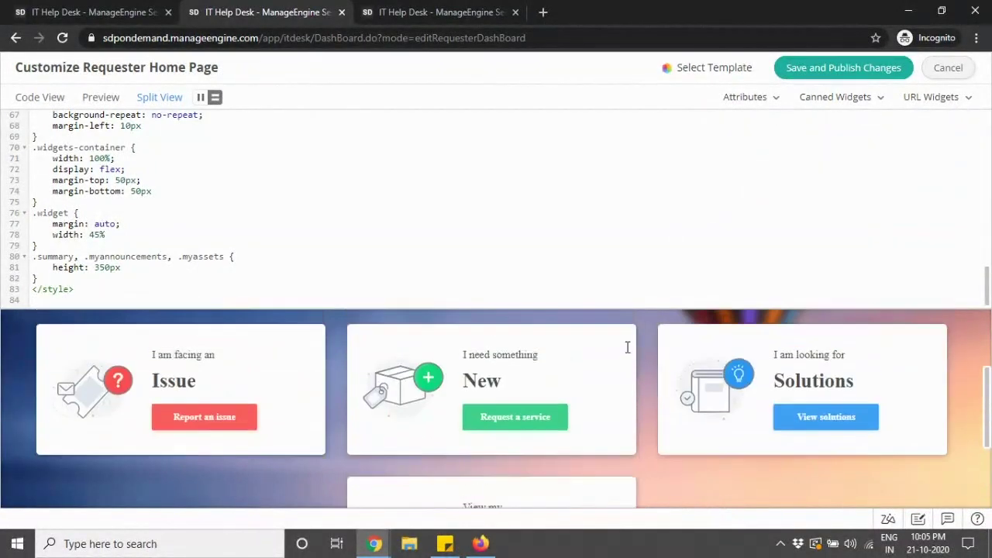
left_click(833, 100)
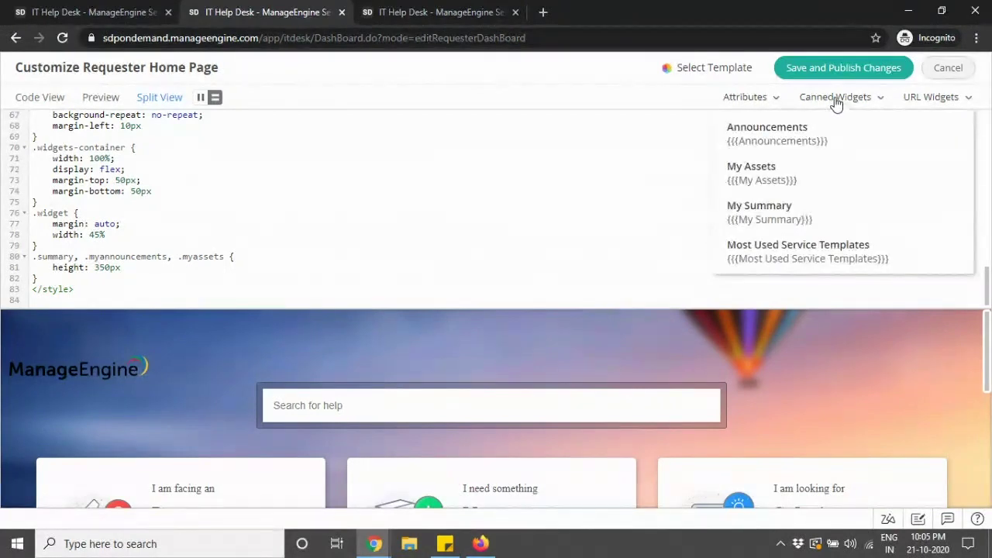
left_click(748, 99)
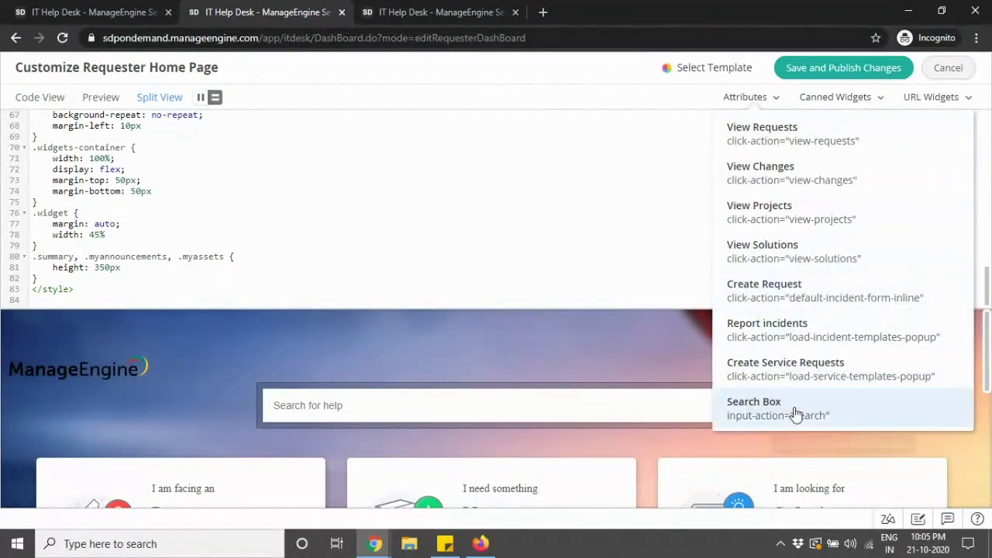
left_click(217, 311)
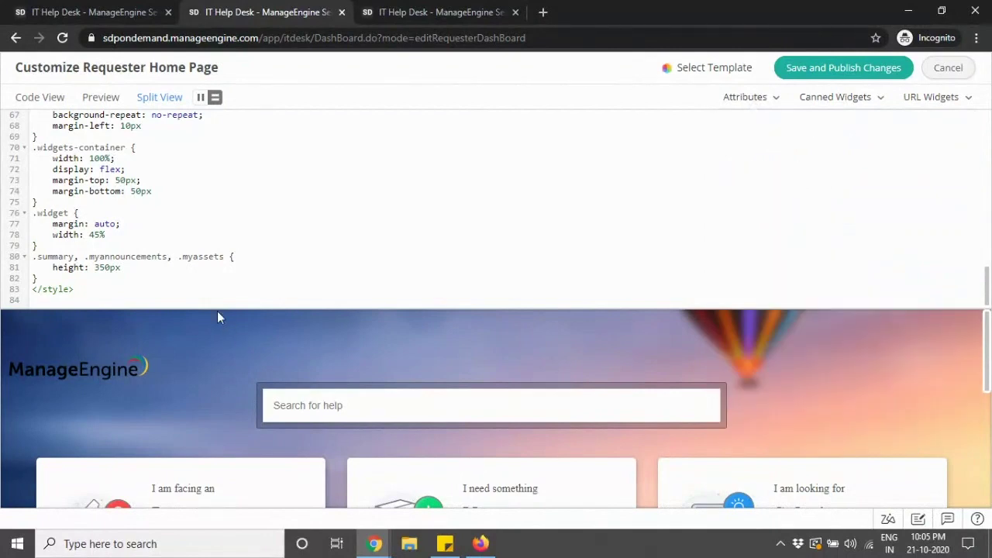
- Review the View Requests attribute once more, and save and publish the banner code changes
left_click(756, 101)
left_click(780, 128)
left_click(764, 101)
left_click(868, 70)
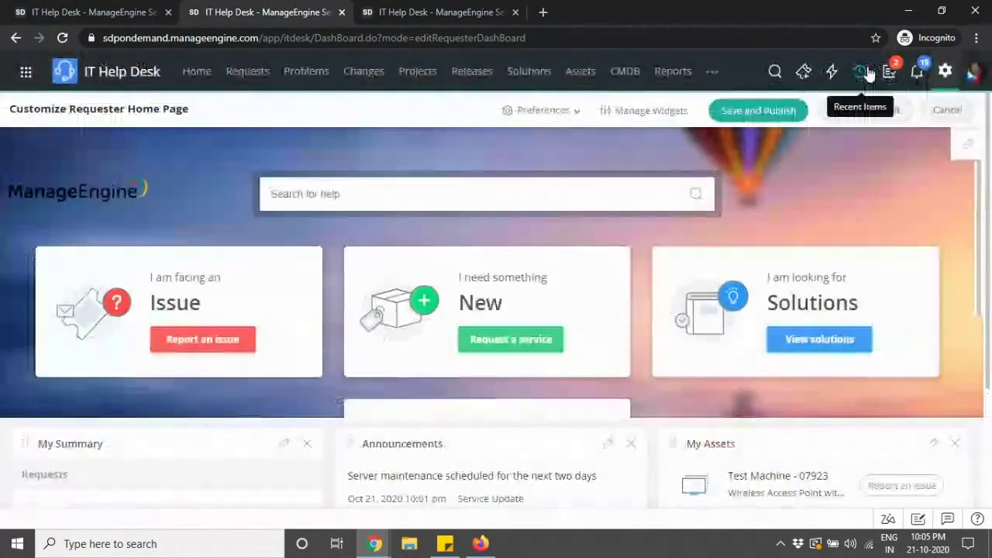